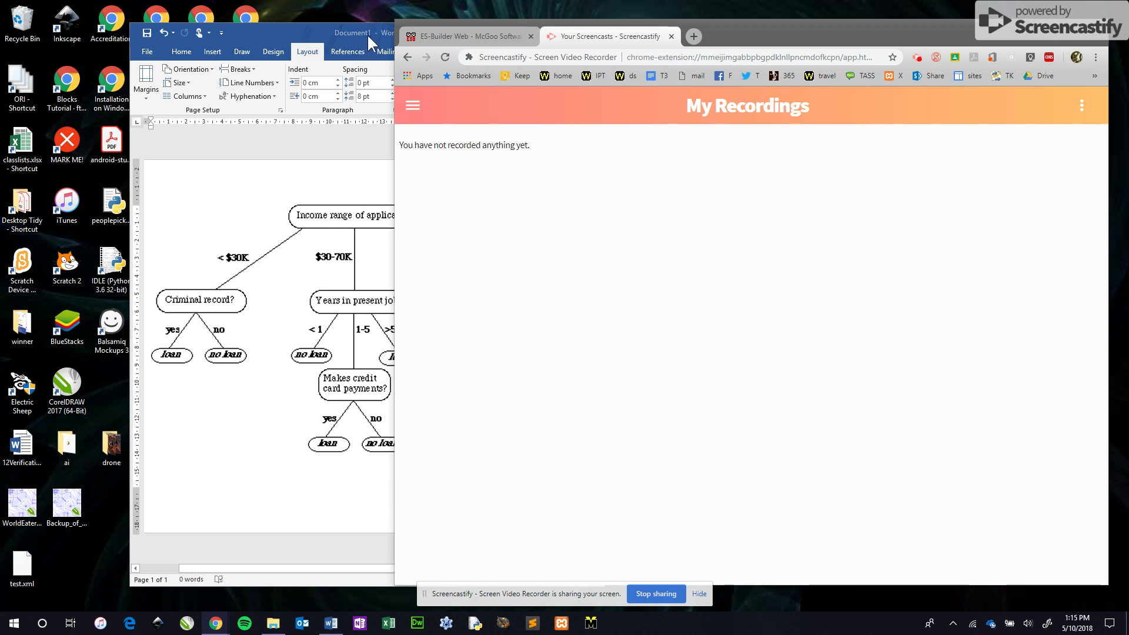
Show the ES-Builder Web page and move the Word decision-tree document aside so both are visible
{"action": "left_click", "coordinate": [434, 37]}
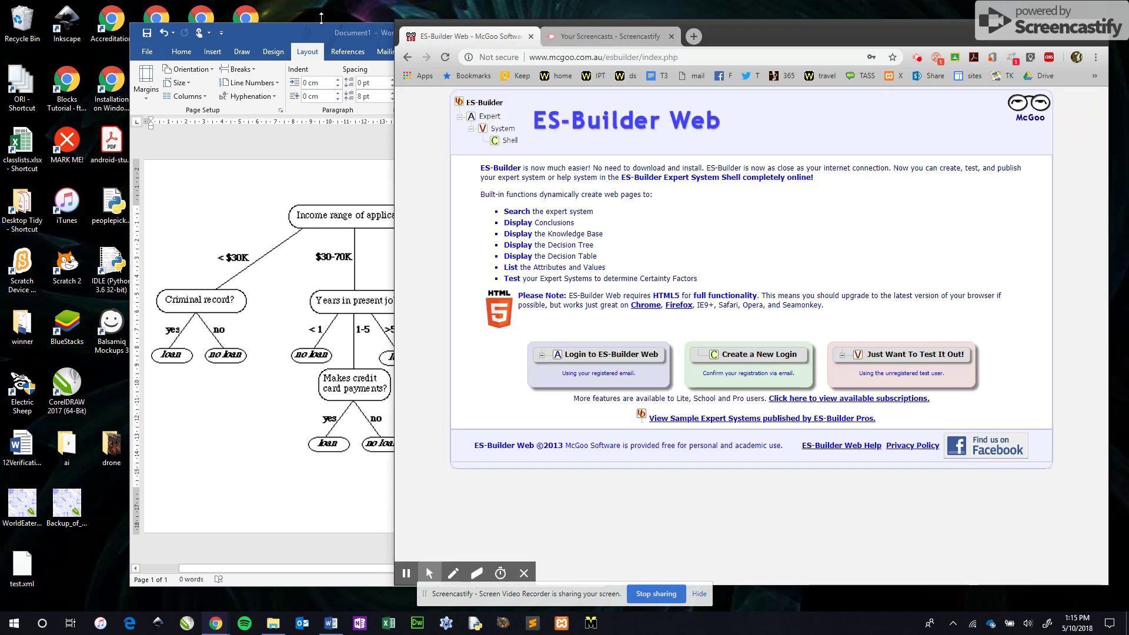
{"action": "left_click", "coordinate": [342, 31]}
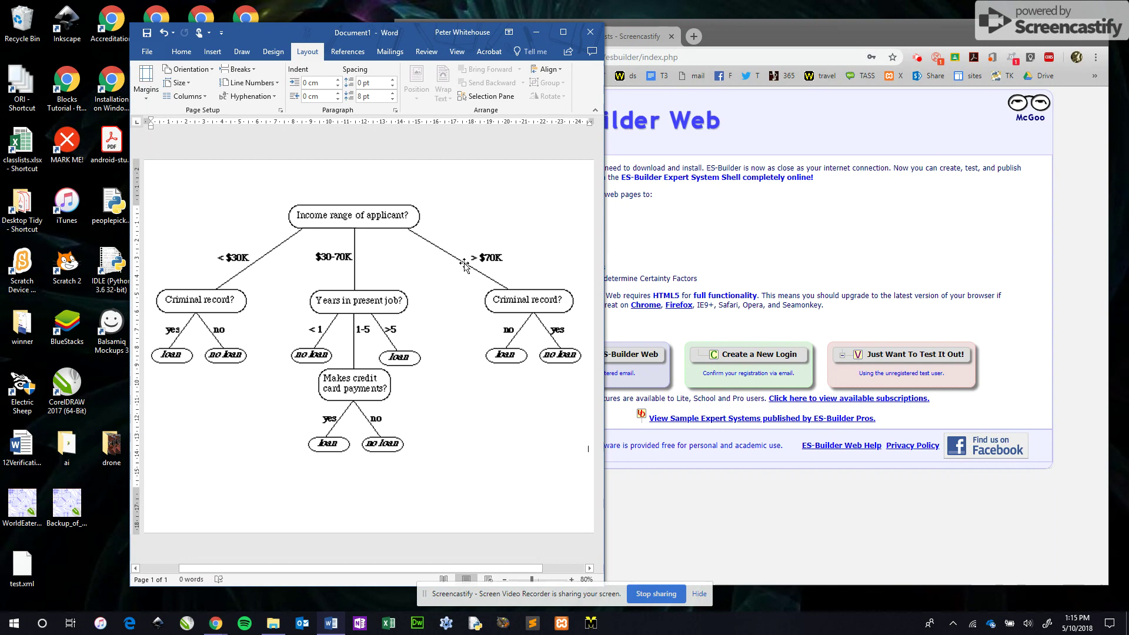
{"action": "left_click_drag", "start_coordinate": [433, 31], "coordinate": [312, 22]}
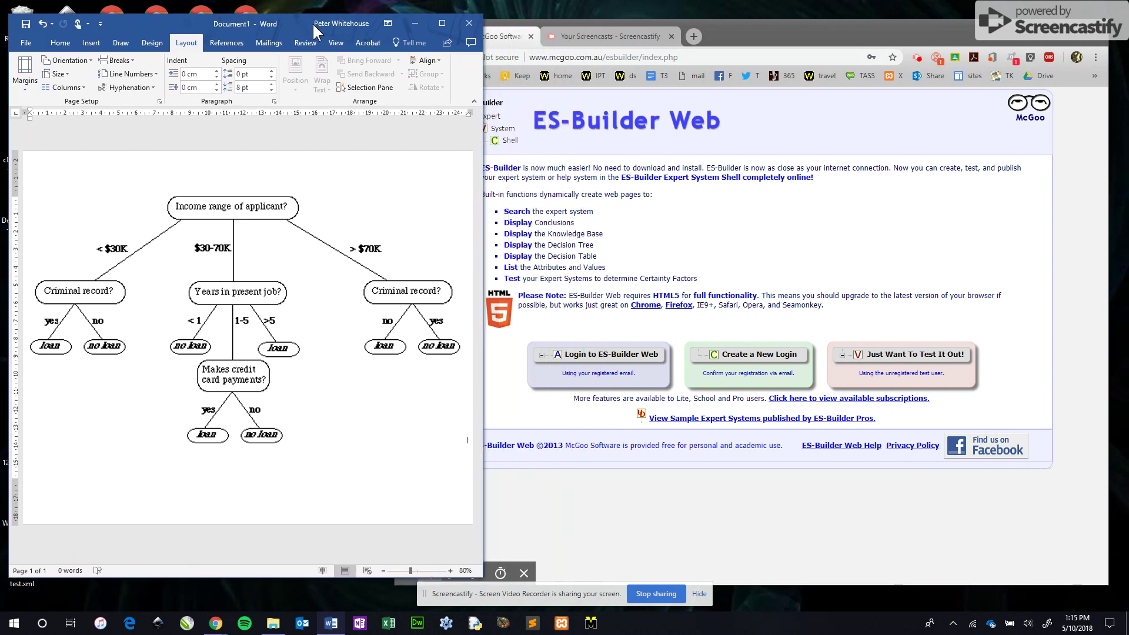
Log in to ES-Builder Web with the saved account details and start a new project
{"action": "left_click", "coordinate": [590, 357]}
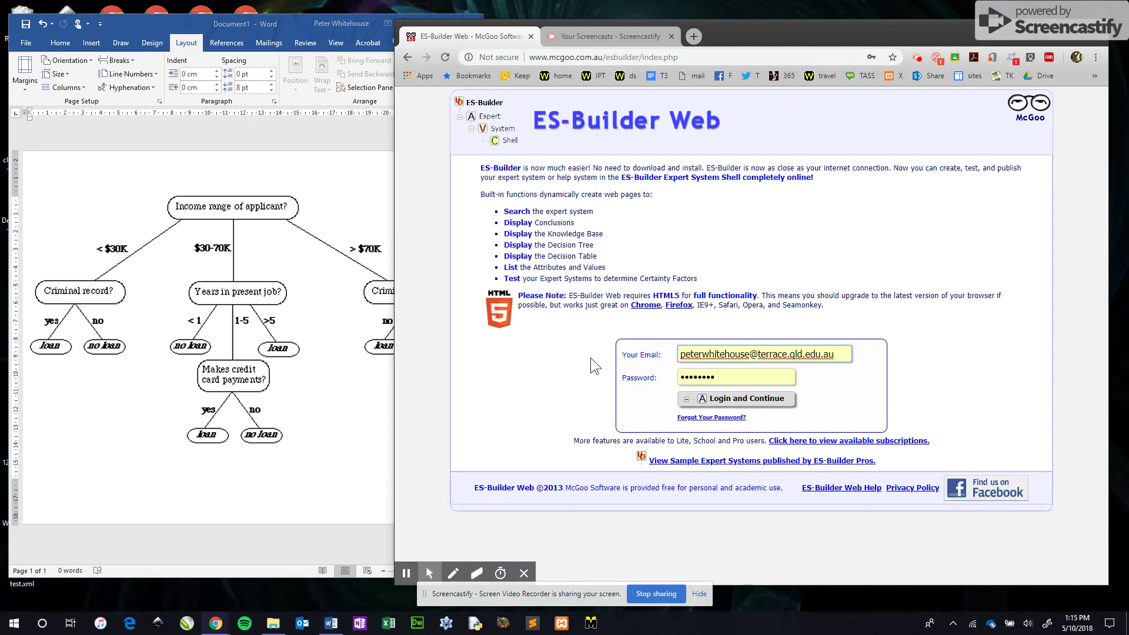
{"action": "left_click", "coordinate": [722, 399]}
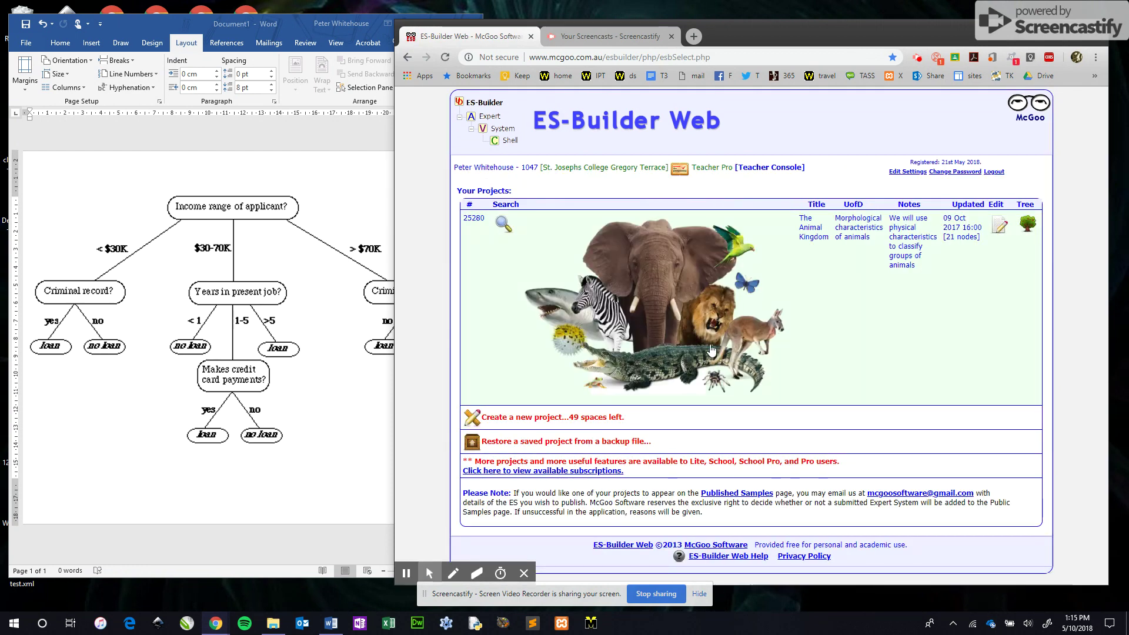
{"action": "left_click", "coordinate": [542, 420]}
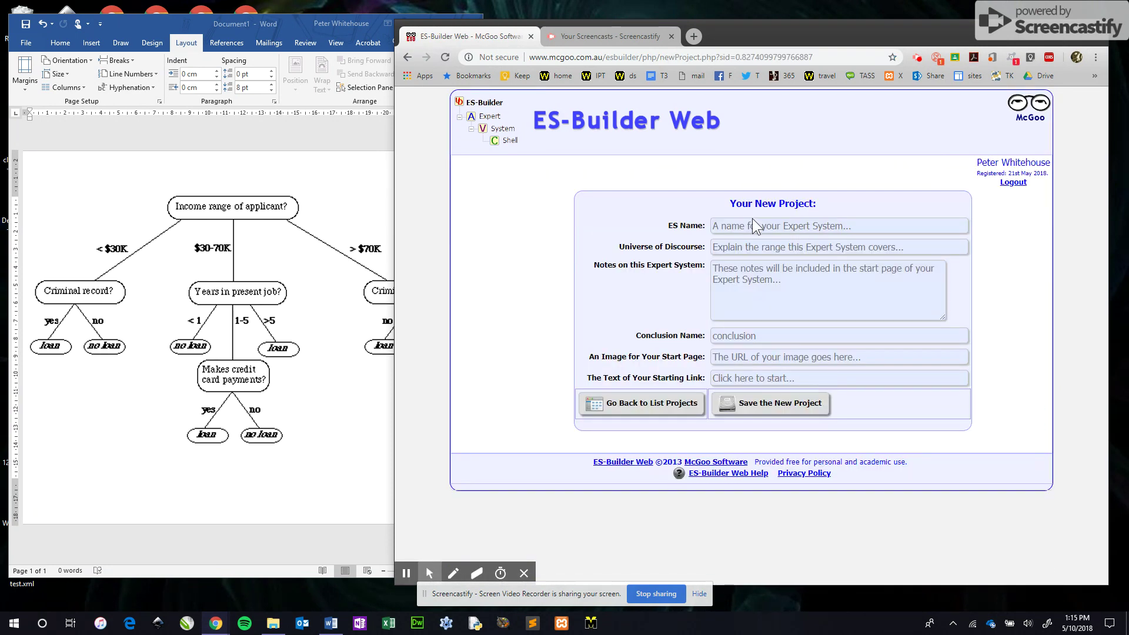
Name the expert system "Loan Approver" and set its universe of discourse to "Loan Applications"
{"action": "left_click", "coordinate": [745, 226]}
{"action": "type", "text": "L"}
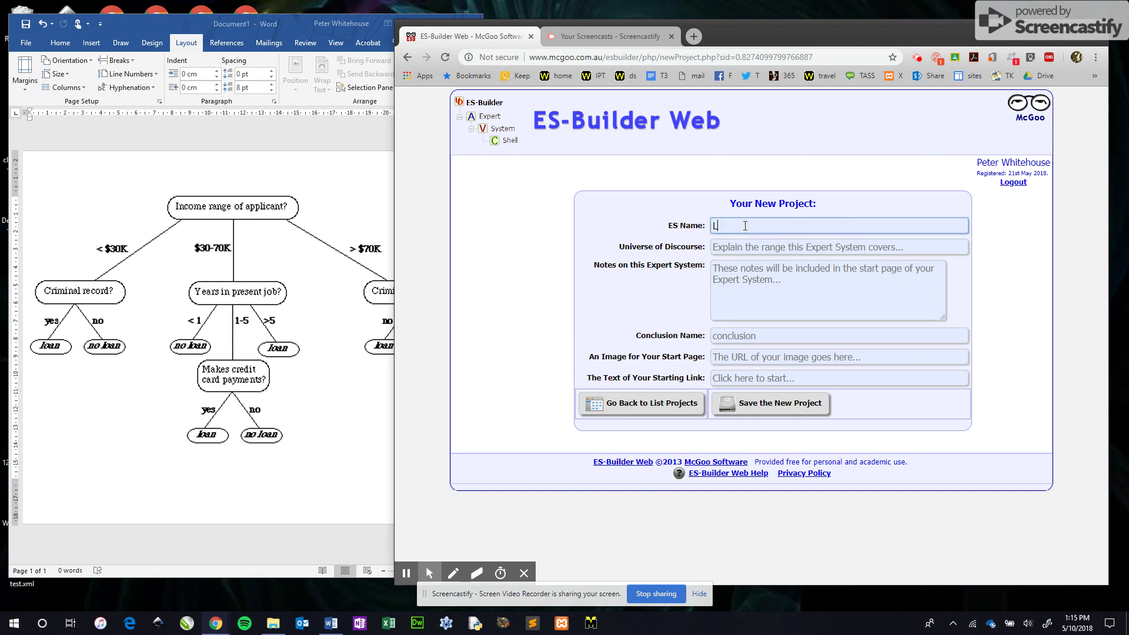
{"action": "type", "text": "oan Approver"}
{"action": "left_click", "coordinate": [733, 247]}
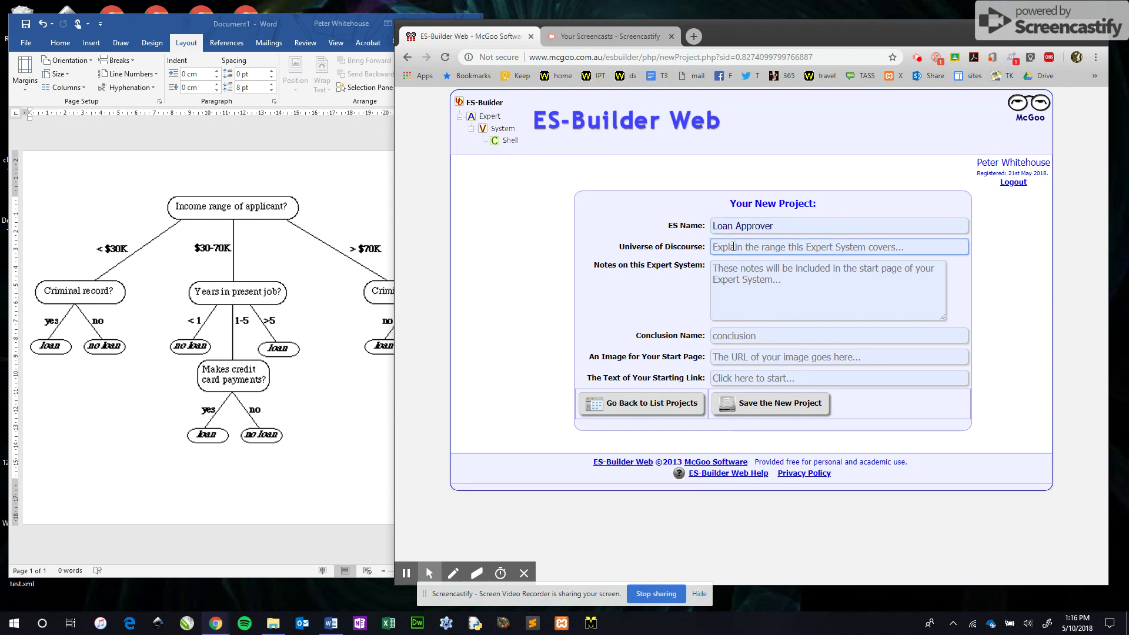
{"action": "type", "text": "Loa"}
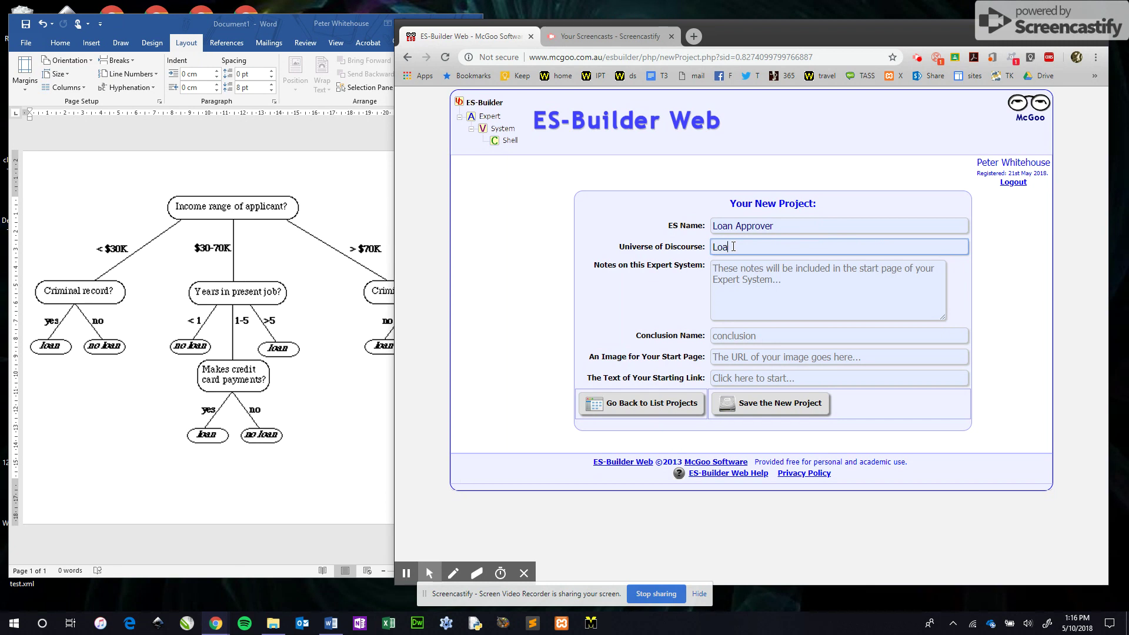
{"action": "type", "text": "n Applications"}
Set the conclusion name to "outcome" and the starting link text to "Let us determine your loan suitability", leaving the notes empty
{"action": "left_click", "coordinate": [731, 273]}
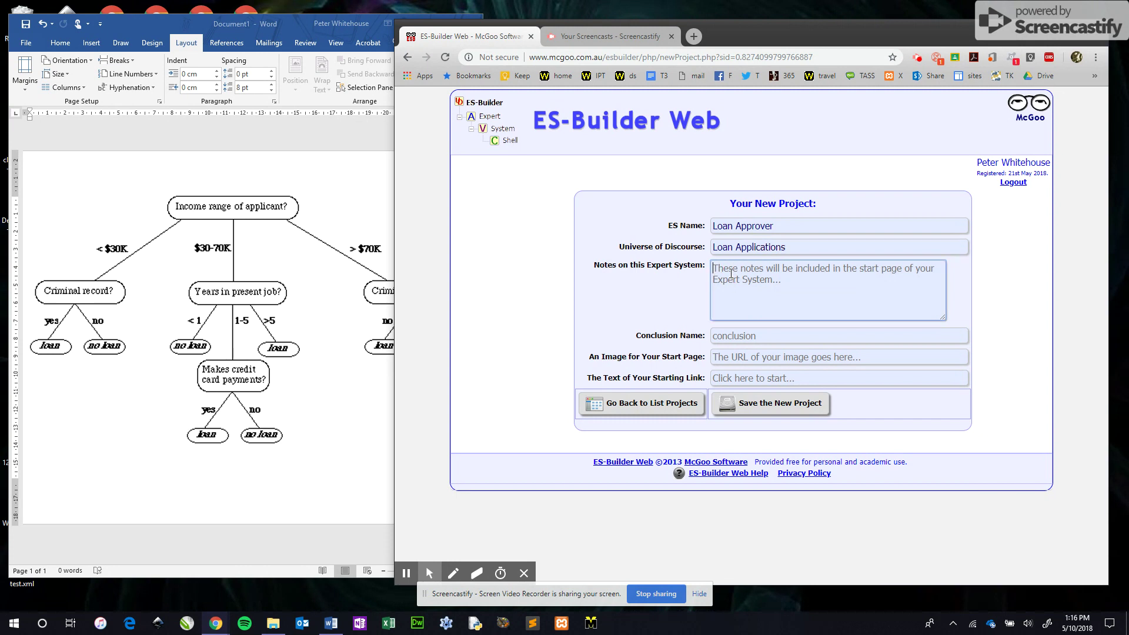
{"action": "left_click", "coordinate": [736, 336]}
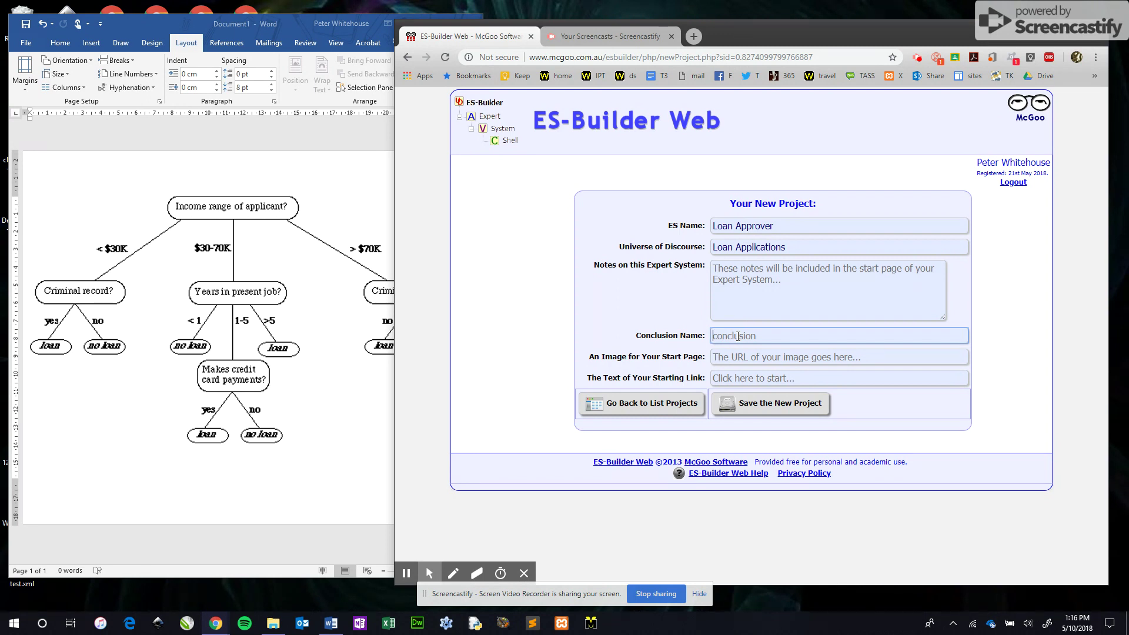
{"action": "type", "text": "outcome"}
{"action": "left_click", "coordinate": [734, 379]}
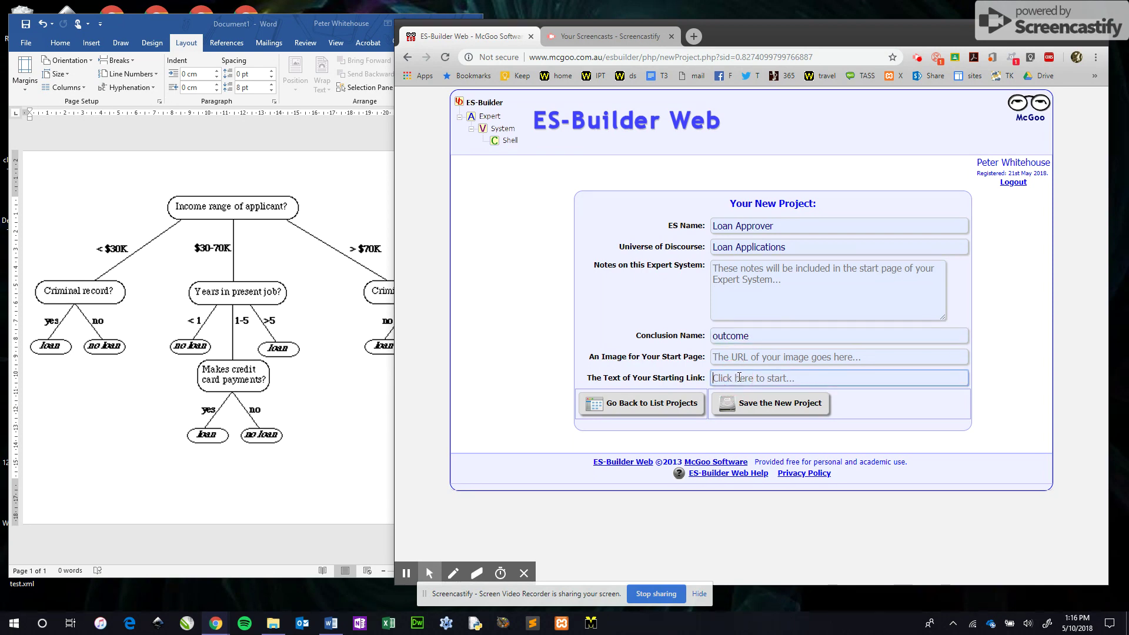
{"action": "type", "text": "Let us determine your loan sui"}
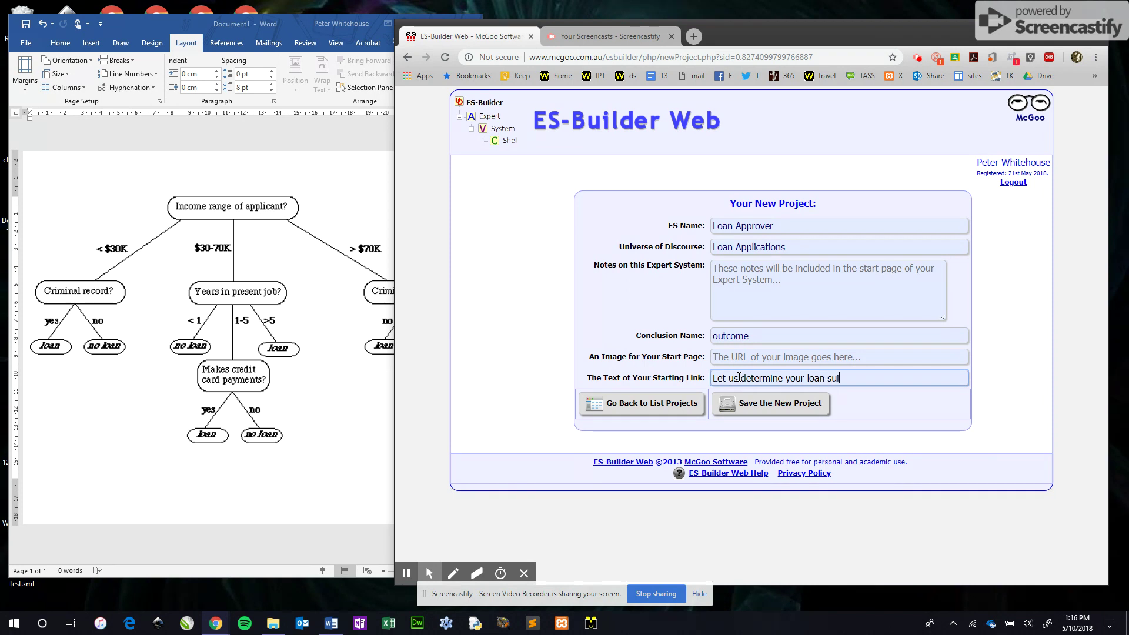
{"action": "type", "text": "tability"}
Save the new project and open the Loan Approver decision tree
{"action": "left_click", "coordinate": [764, 410]}
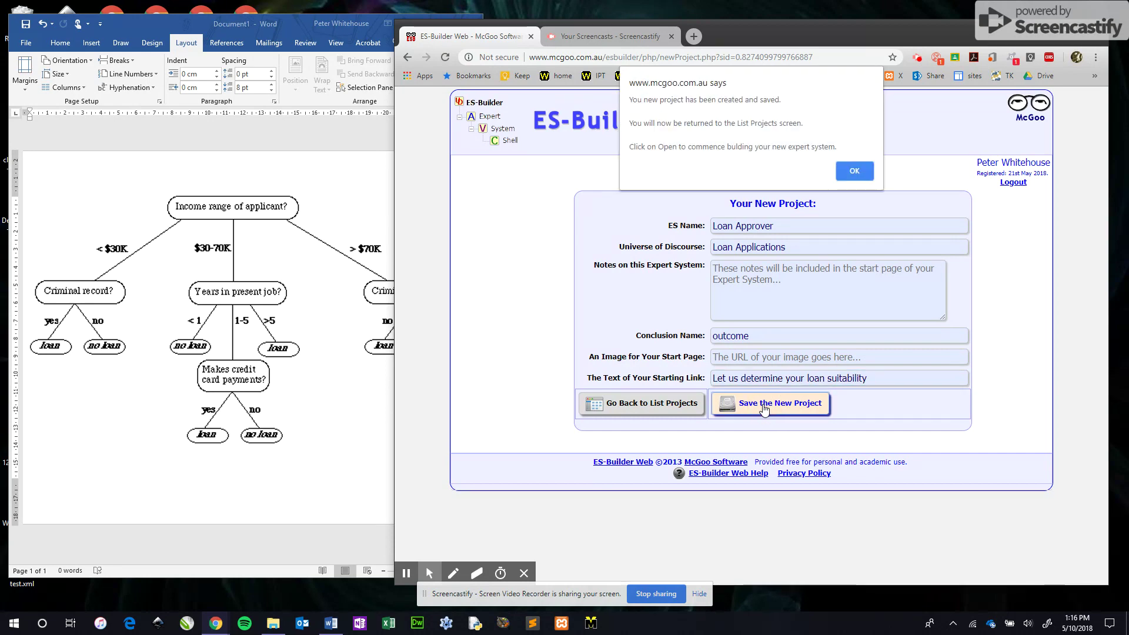
{"action": "left_click", "coordinate": [855, 171]}
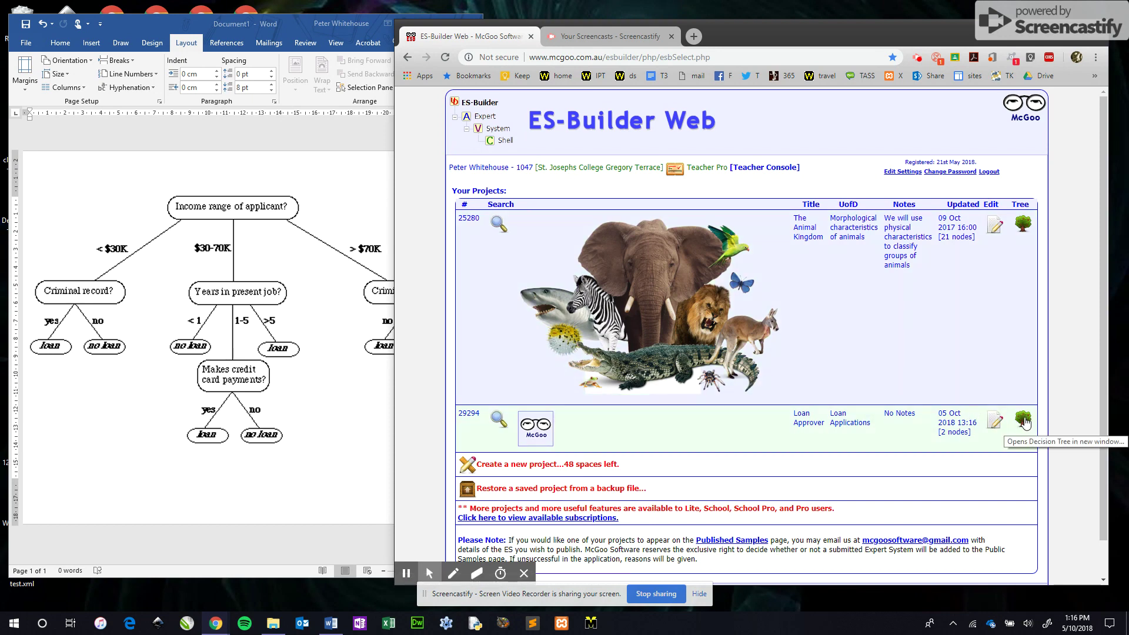
{"action": "left_click", "coordinate": [1023, 418]}
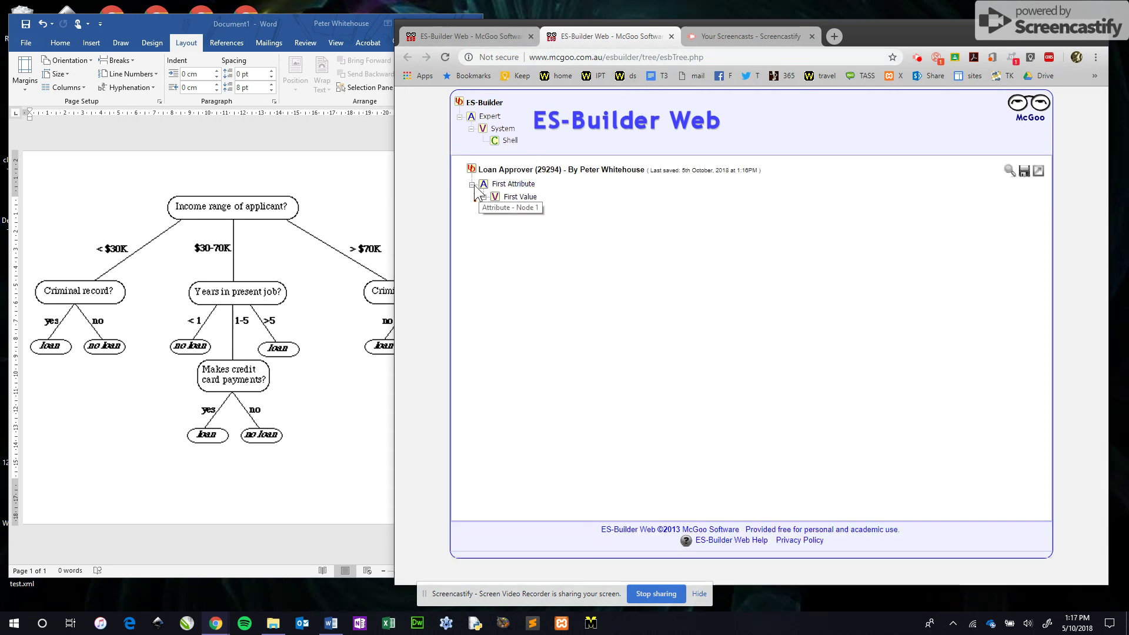
Rename the first attribute of the decision tree as "What is your income?"
{"action": "left_click_drag", "start_coordinate": [509, 203], "coordinate": [504, 182]}
{"action": "left_click", "coordinate": [515, 183]}
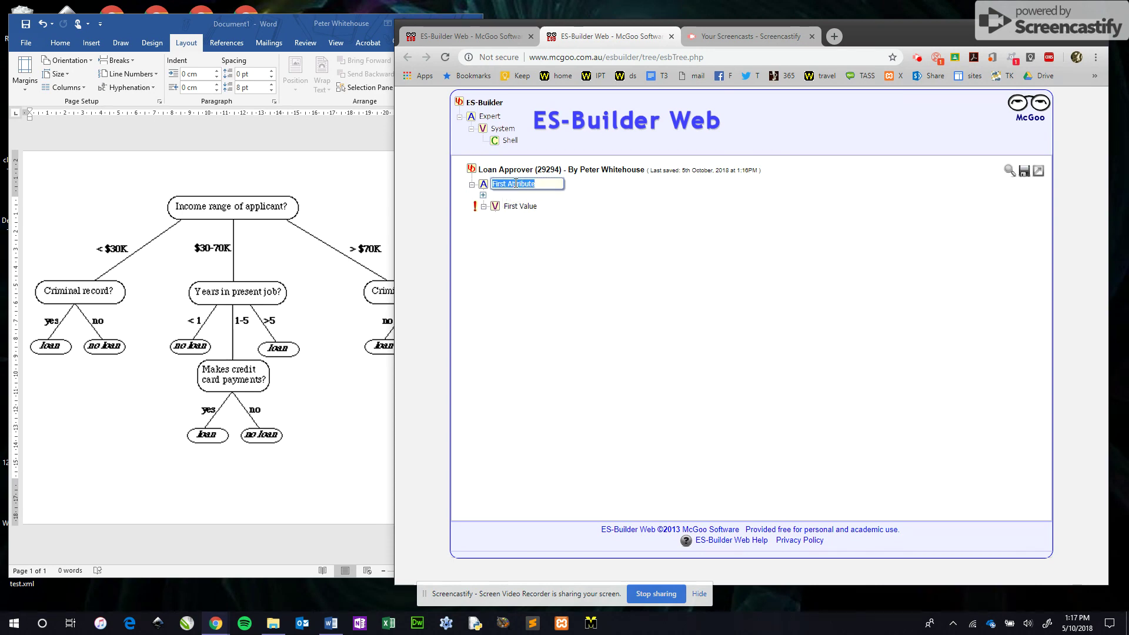
{"action": "type", "text": "What is your"}
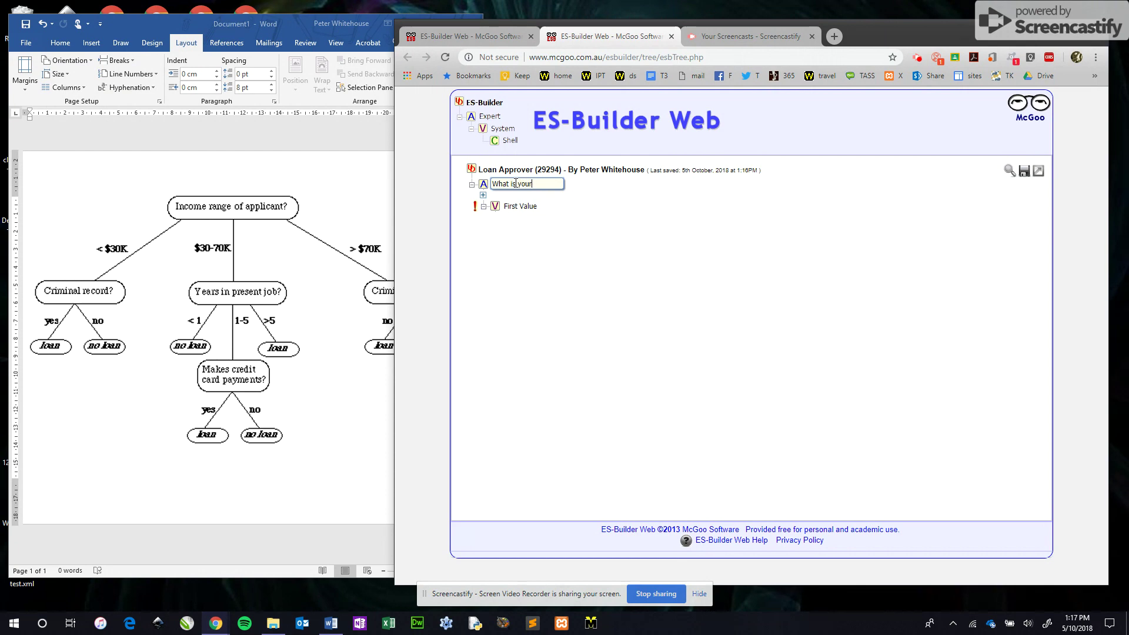
{"action": "type", "text": " income?"}
{"action": "left_click", "coordinate": [559, 208]}
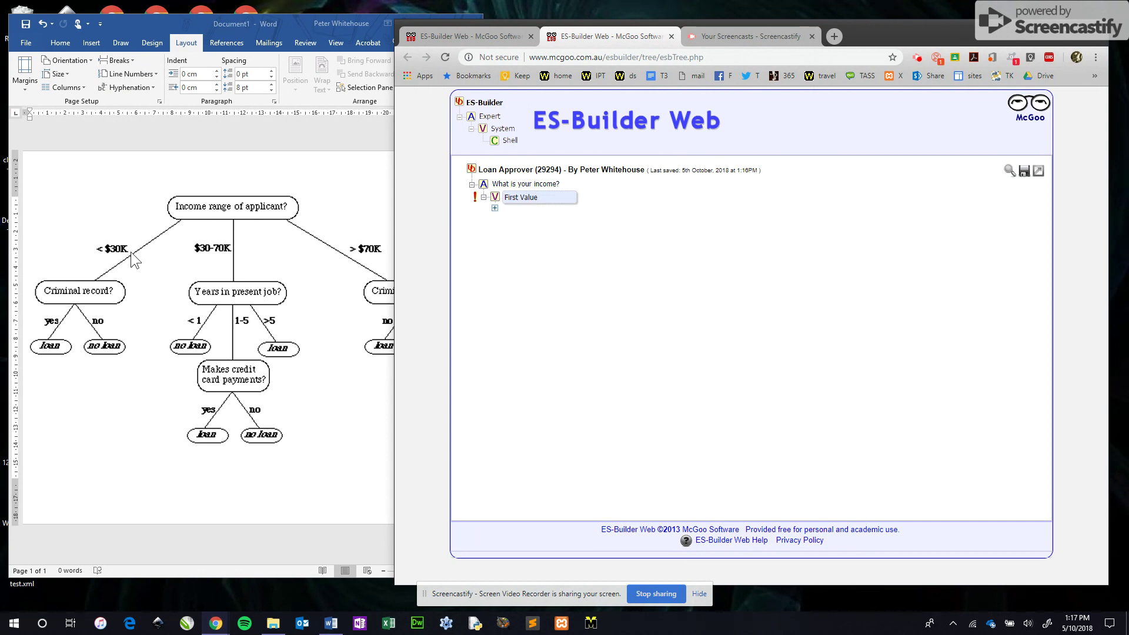
Add two more values under the "What is your income?" attribute
{"action": "left_click", "coordinate": [500, 186]}
{"action": "right_click", "coordinate": [501, 185]}
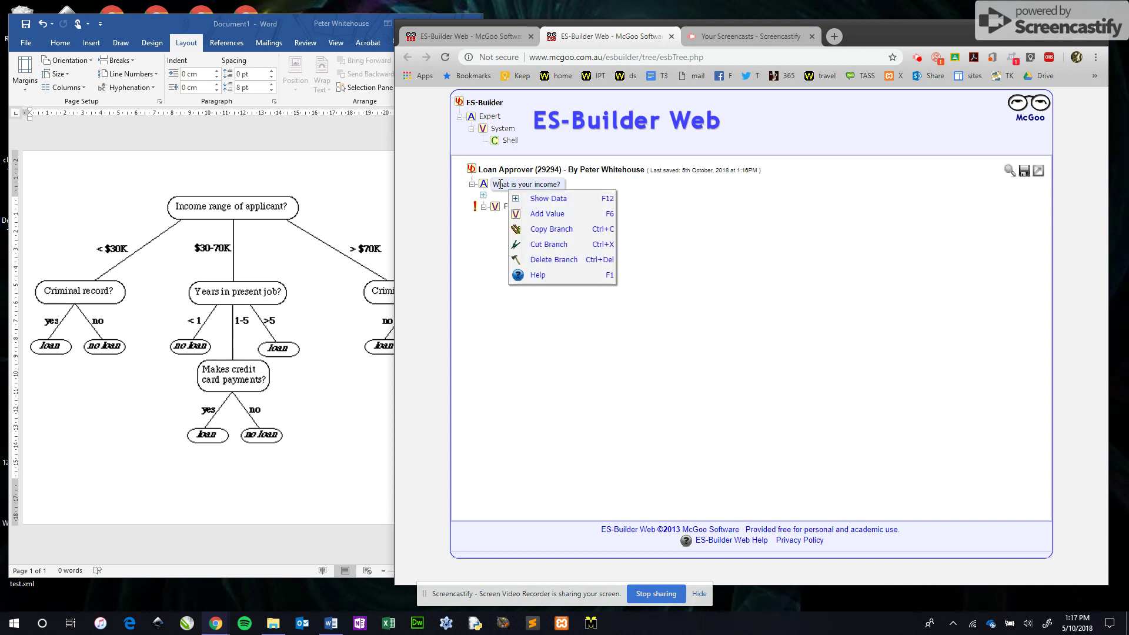
{"action": "left_click", "coordinate": [552, 214]}
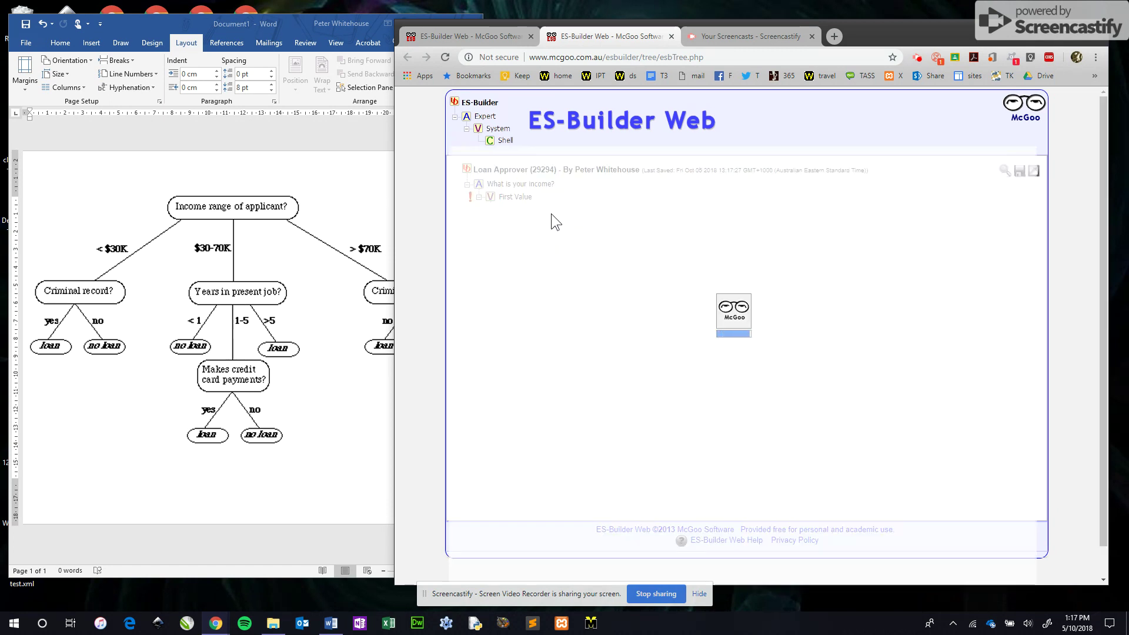
{"action": "right_click", "coordinate": [523, 185]}
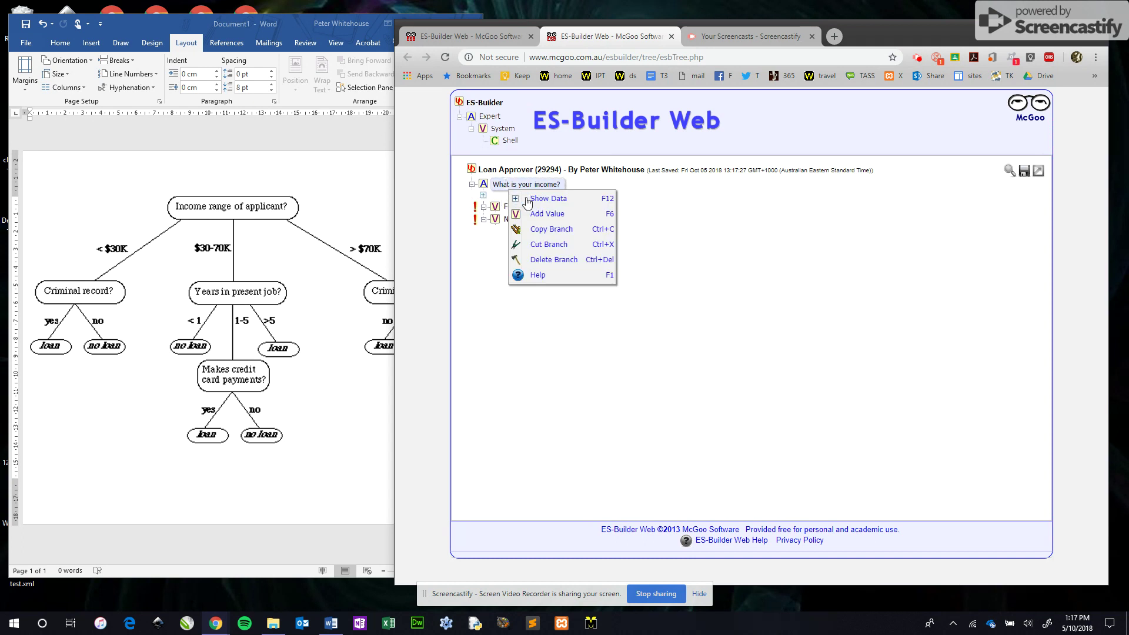
{"action": "left_click", "coordinate": [532, 216]}
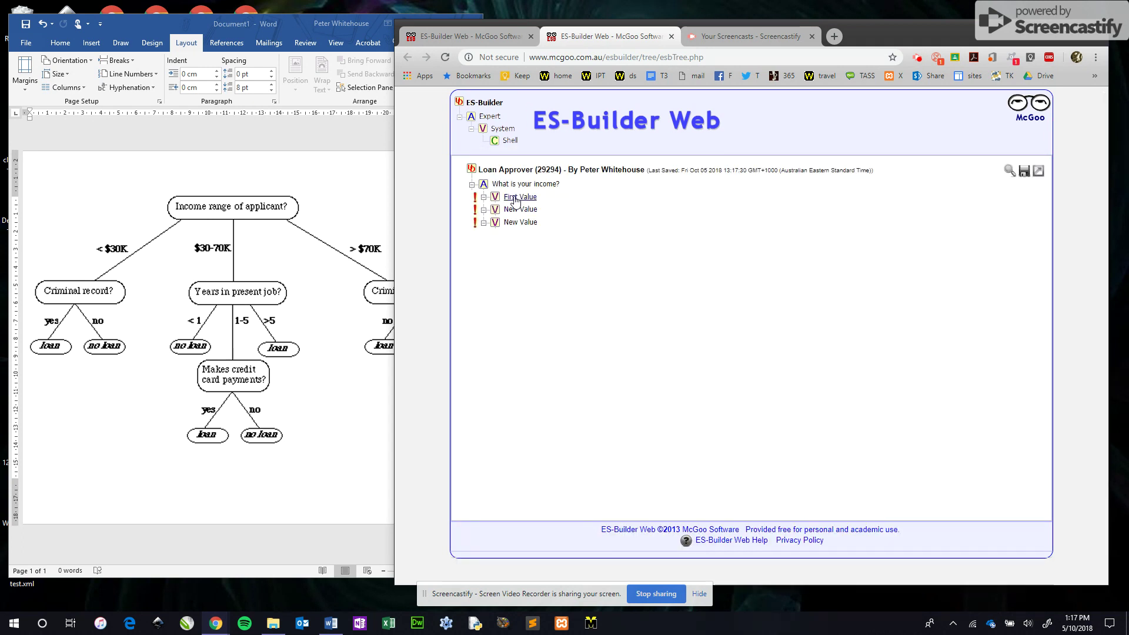
Rename the three values under the income question as "<$30K", "$30-70K" and ">$70K"
{"action": "left_click", "coordinate": [516, 199]}
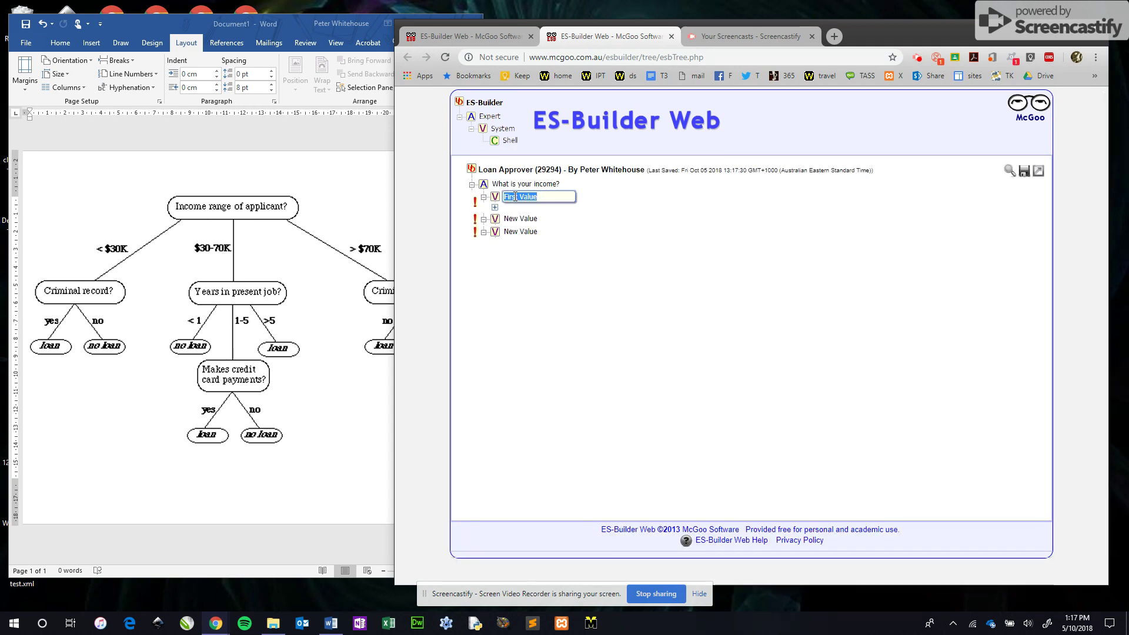
{"action": "type", "text": "<$30K"}
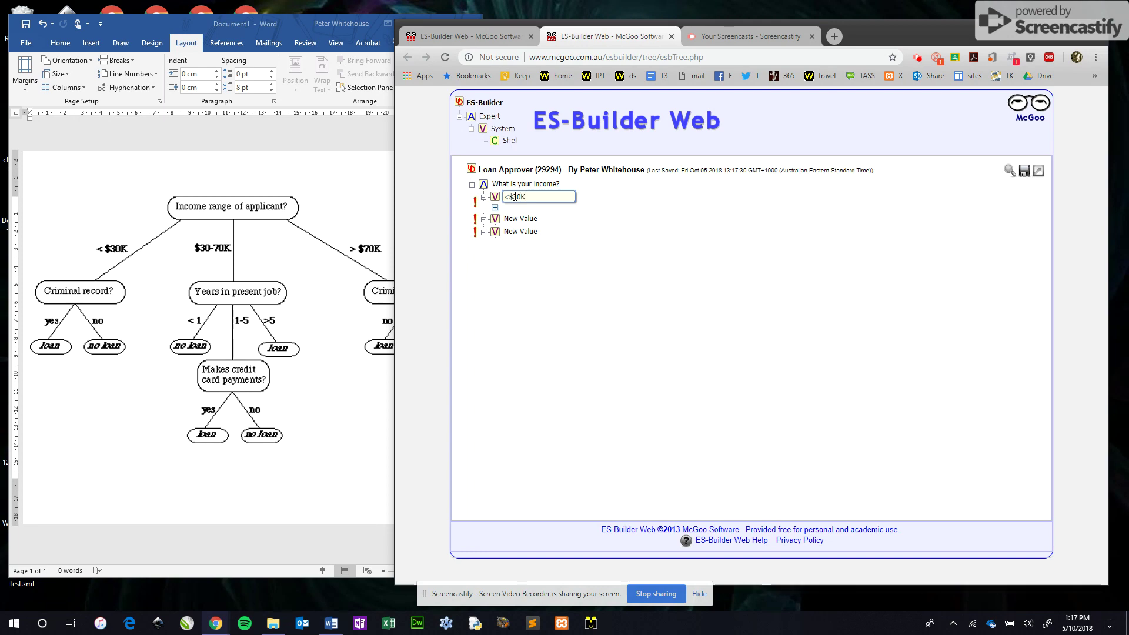
{"action": "key", "text": "Return"}
{"action": "left_click", "coordinate": [515, 197]}
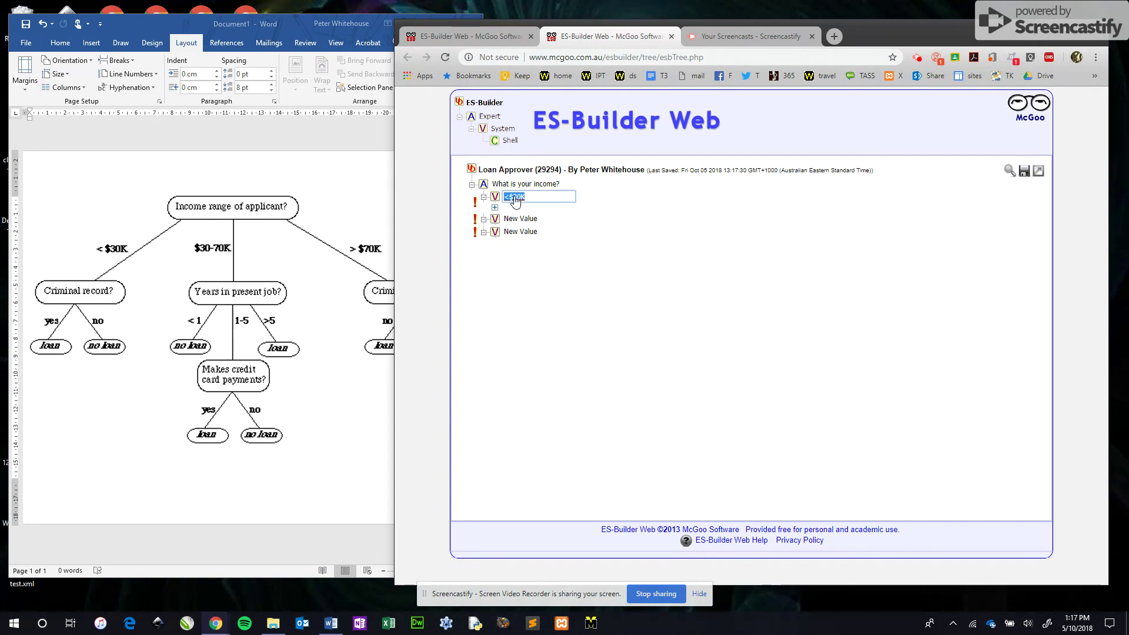
{"action": "left_click", "coordinate": [520, 219]}
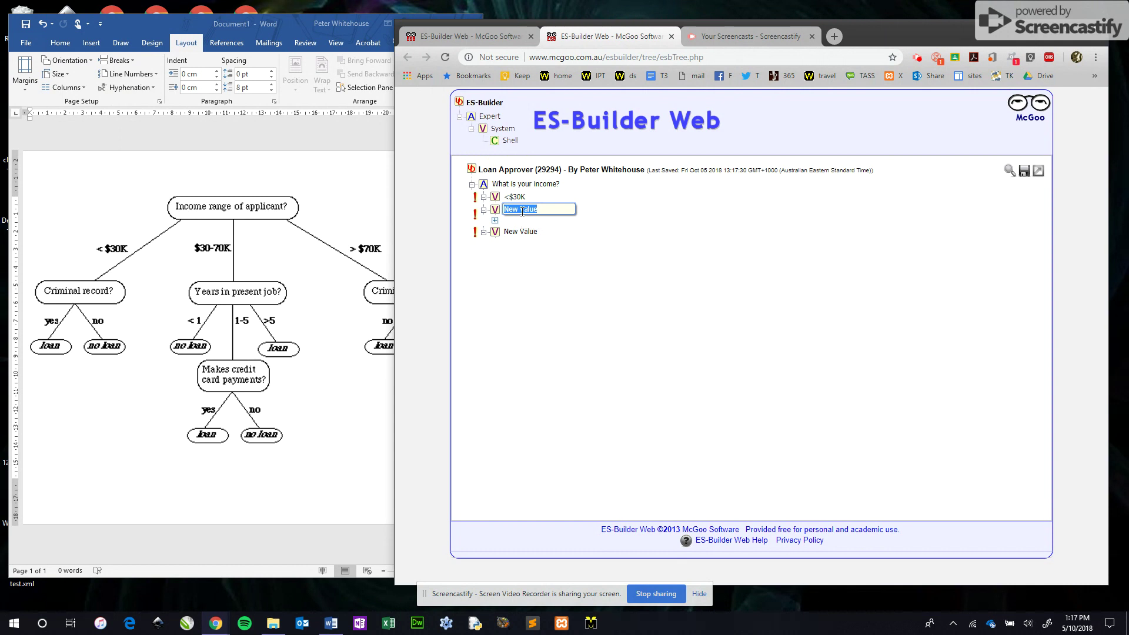
{"action": "type", "text": "$30-70K"}
{"action": "key", "text": "Return"}
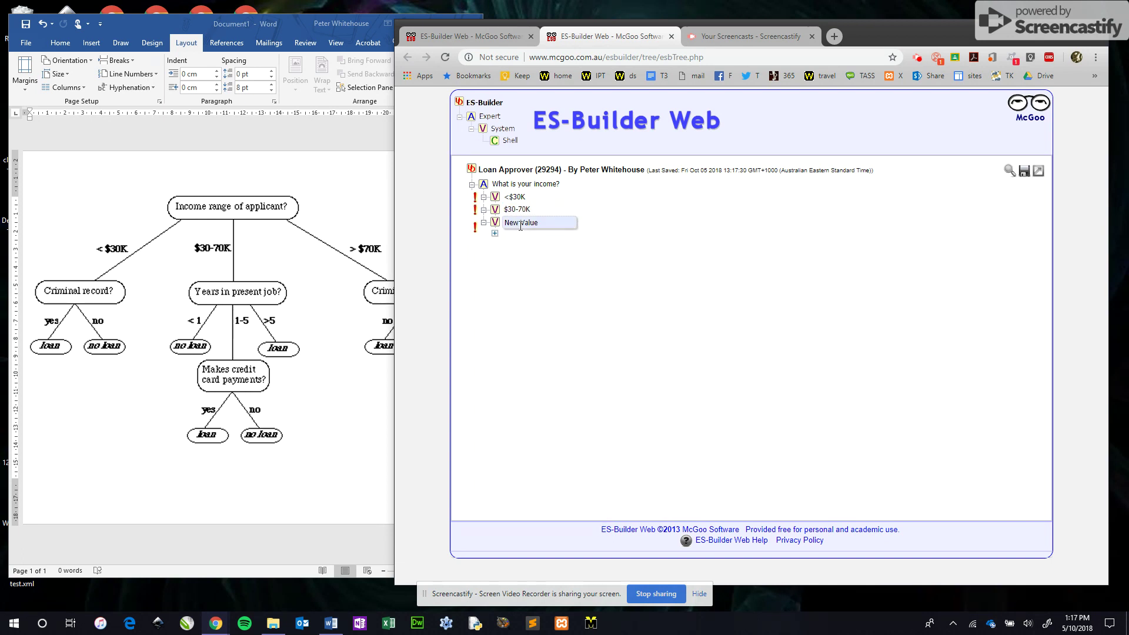
{"action": "left_click", "coordinate": [523, 226]}
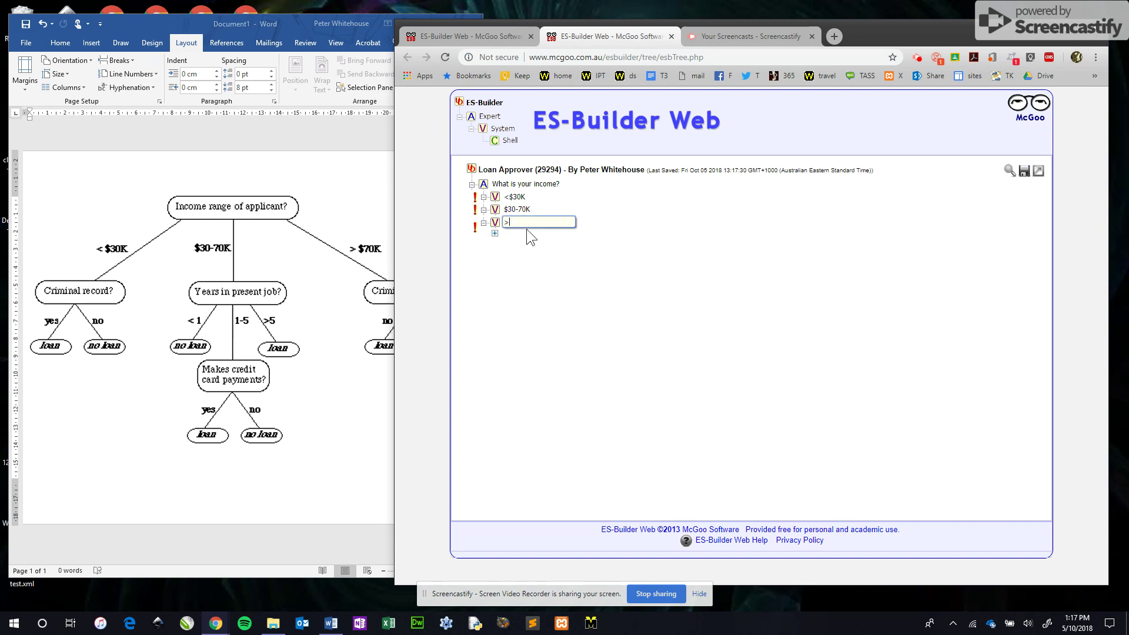
{"action": "type", "text": ">$70K"}
{"action": "left_click", "coordinate": [527, 228]}
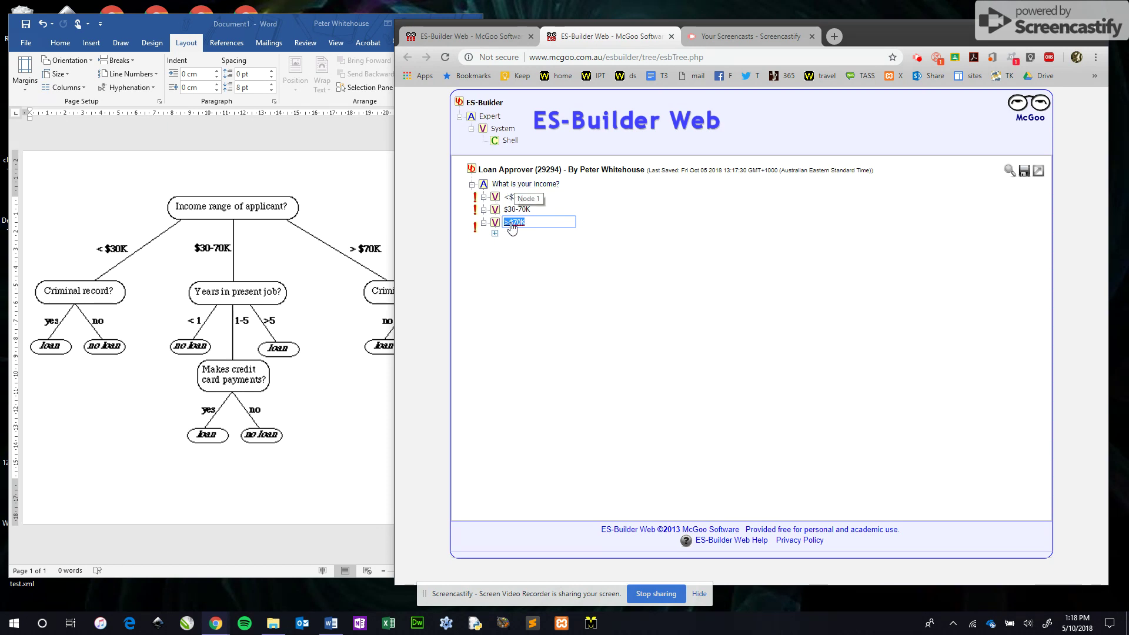
Set the value text of the "<$30K" node to "<30K" and leave its details
{"action": "left_click", "coordinate": [511, 198]}
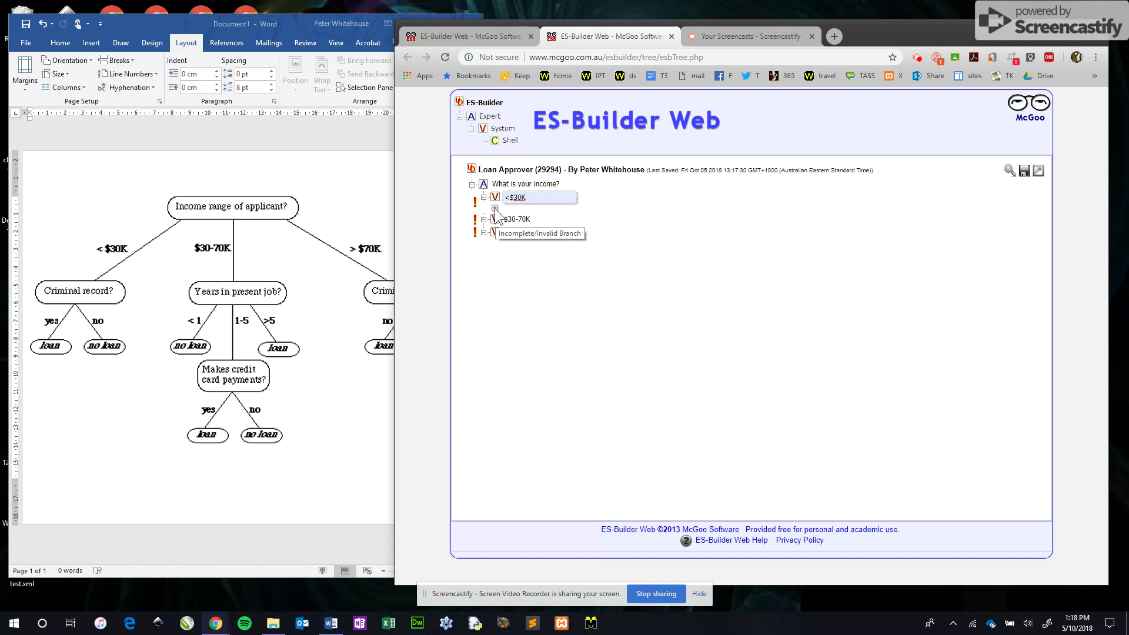
{"action": "left_click", "coordinate": [495, 208]}
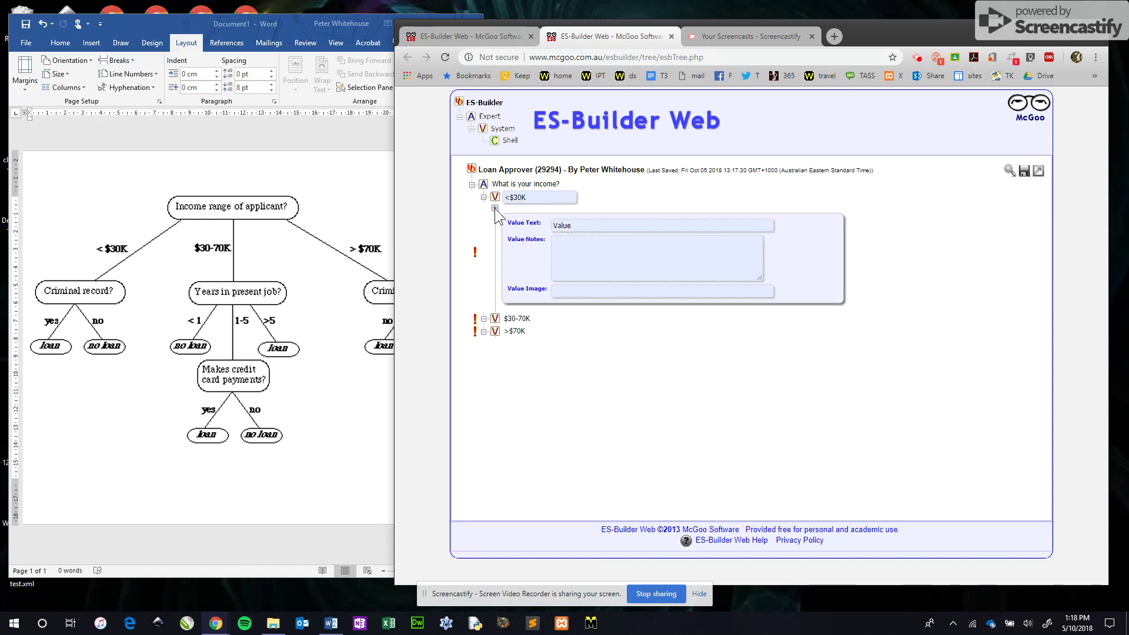
{"action": "left_click", "coordinate": [568, 225]}
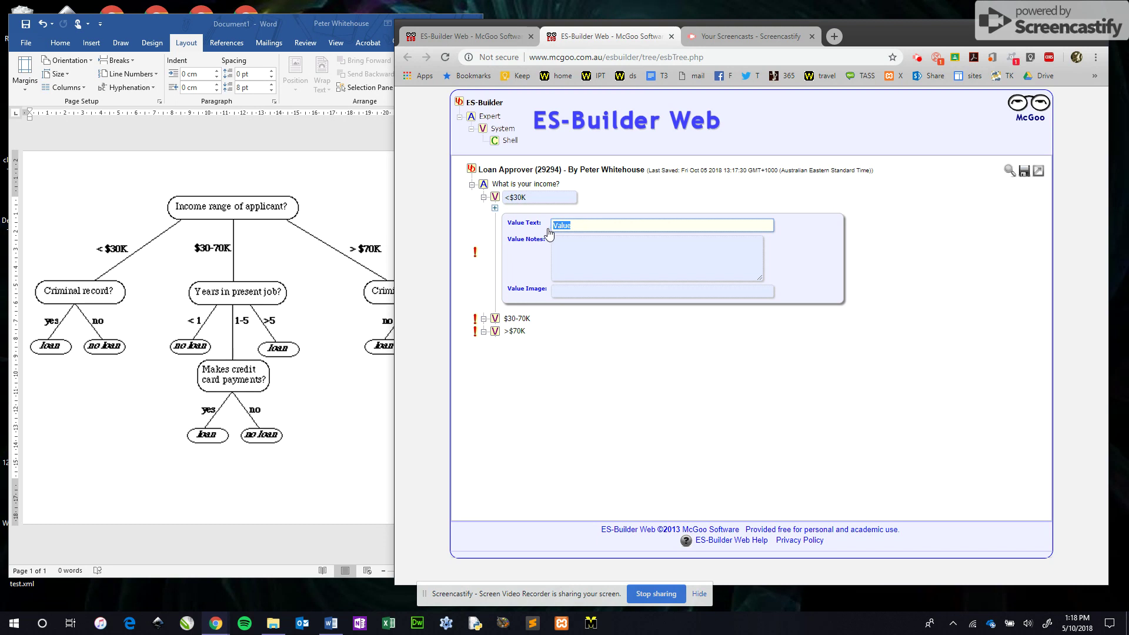
{"action": "type", "text": "<30K"}
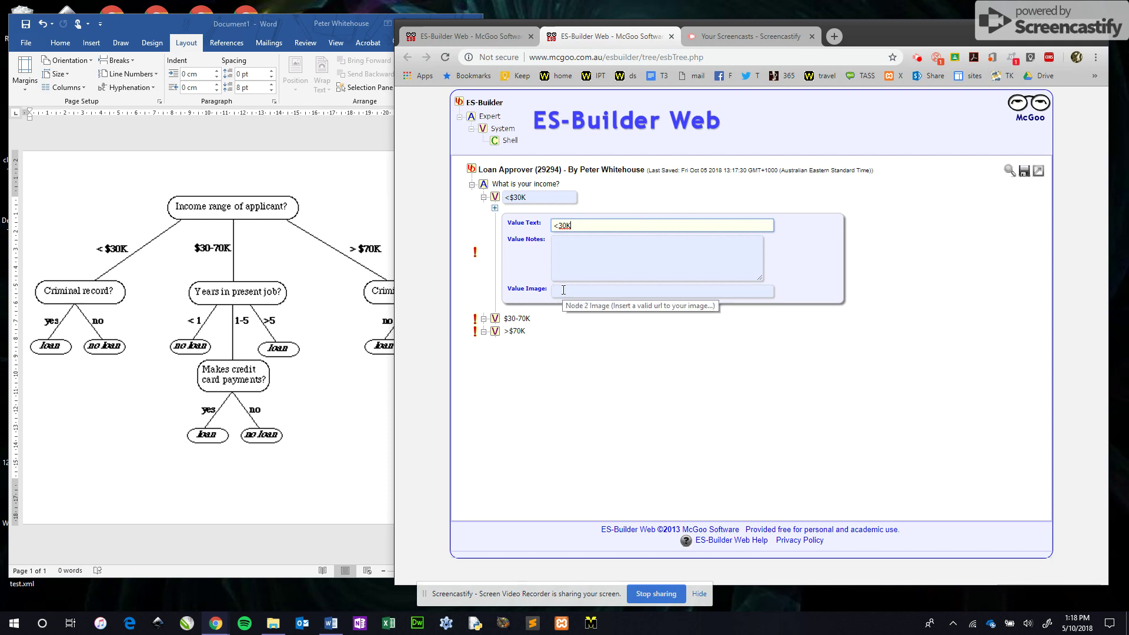
{"action": "left_click", "coordinate": [501, 323]}
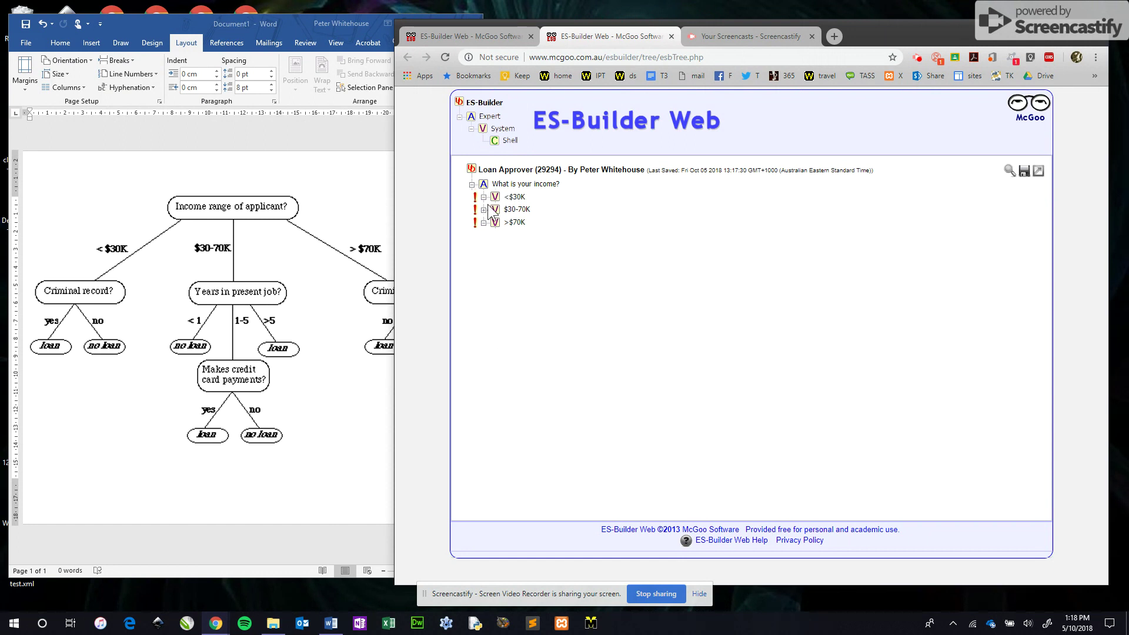
Examine the value details of the "$30-70K", ">$70K" and "<$30K" nodes under the income question
{"action": "left_click", "coordinate": [515, 210]}
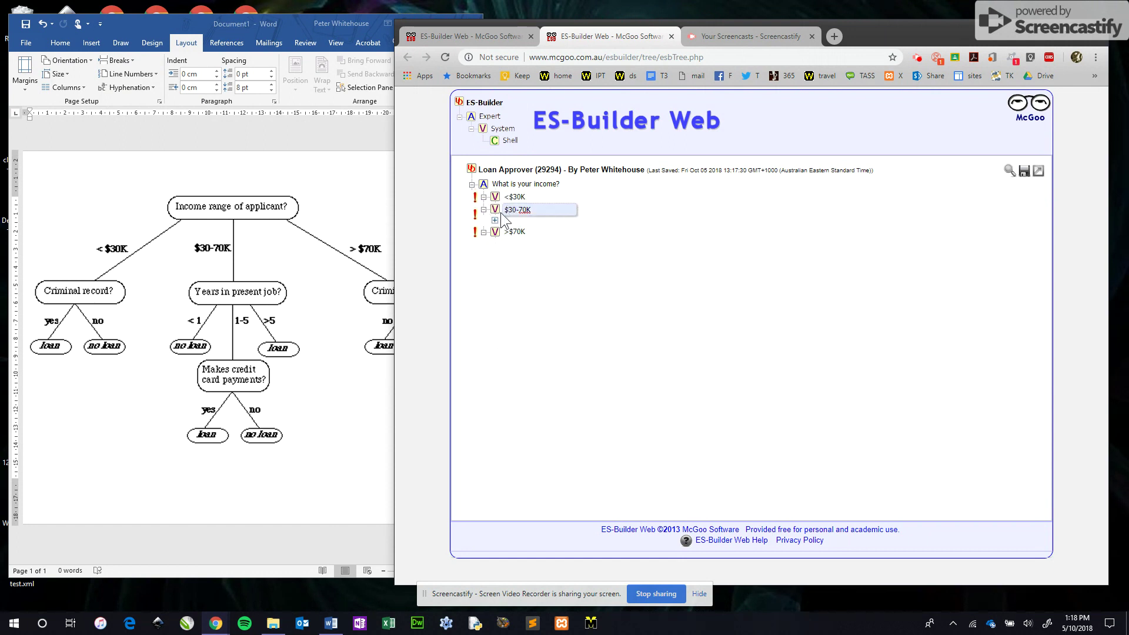
{"action": "left_click", "coordinate": [495, 220]}
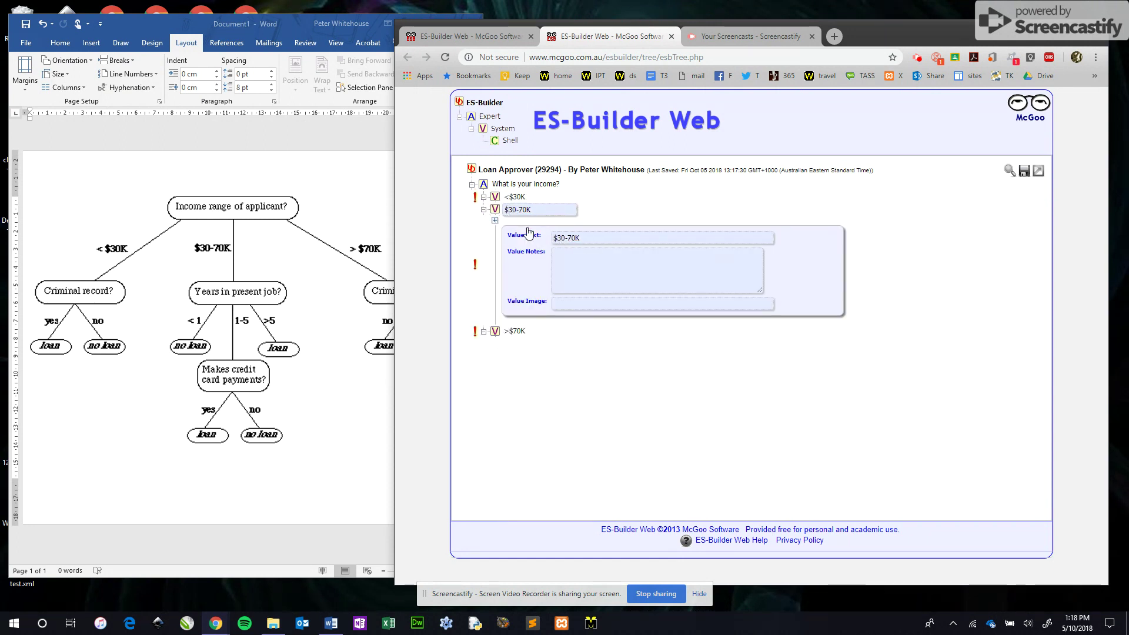
{"action": "left_click", "coordinate": [494, 220]}
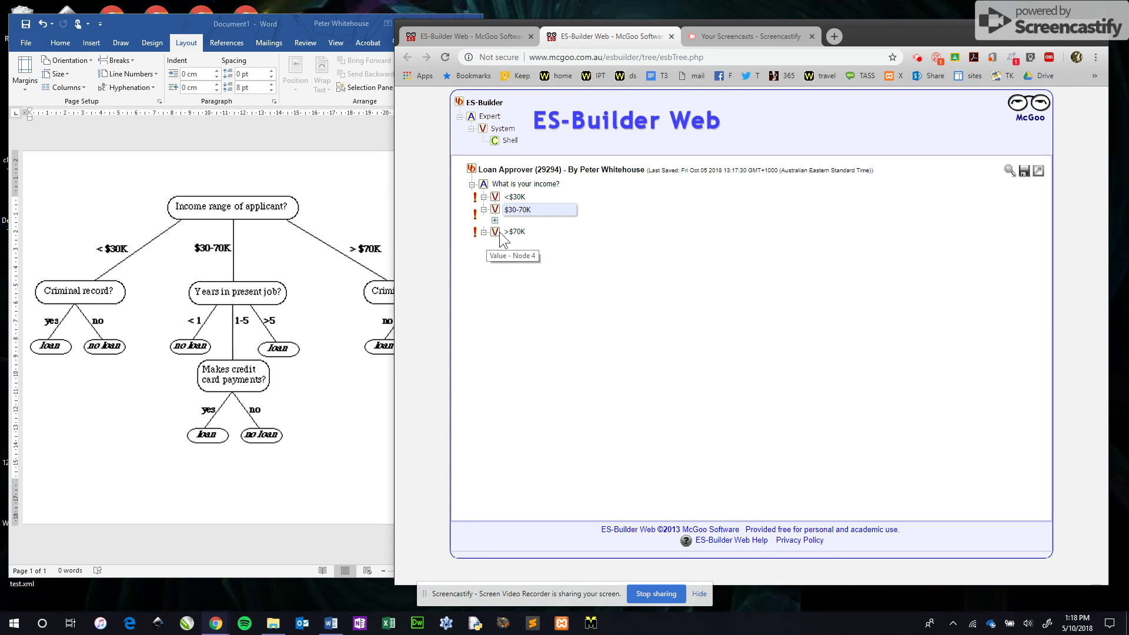
{"action": "left_click", "coordinate": [512, 231]}
{"action": "left_click", "coordinate": [496, 234]}
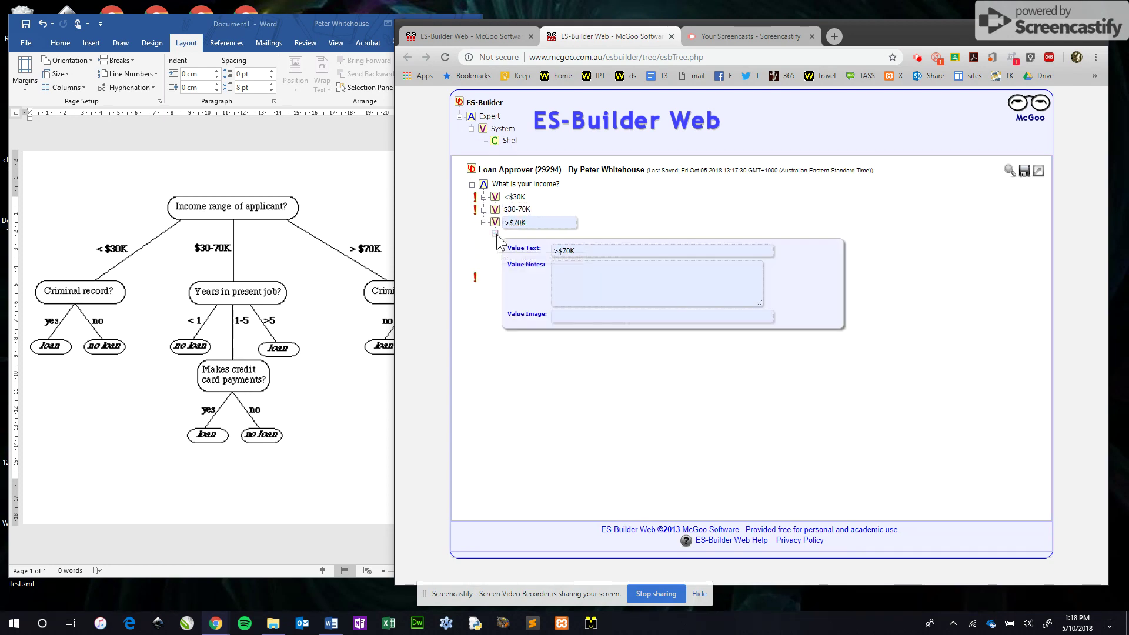
{"action": "left_click", "coordinate": [584, 254]}
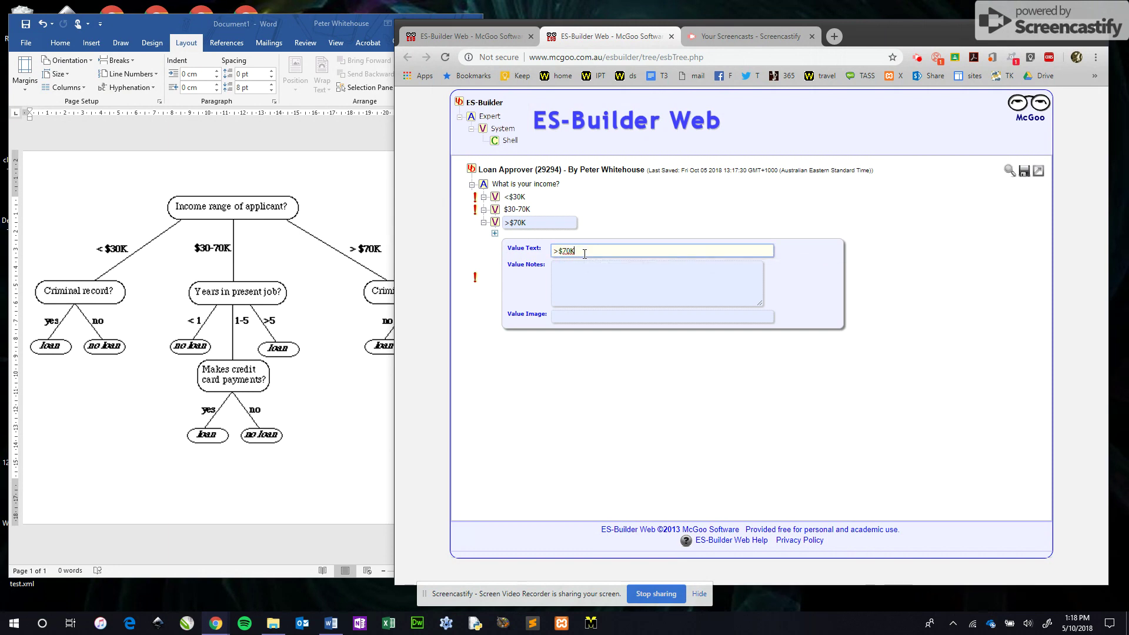
{"action": "left_click", "coordinate": [515, 197]}
{"action": "left_click", "coordinate": [495, 209]}
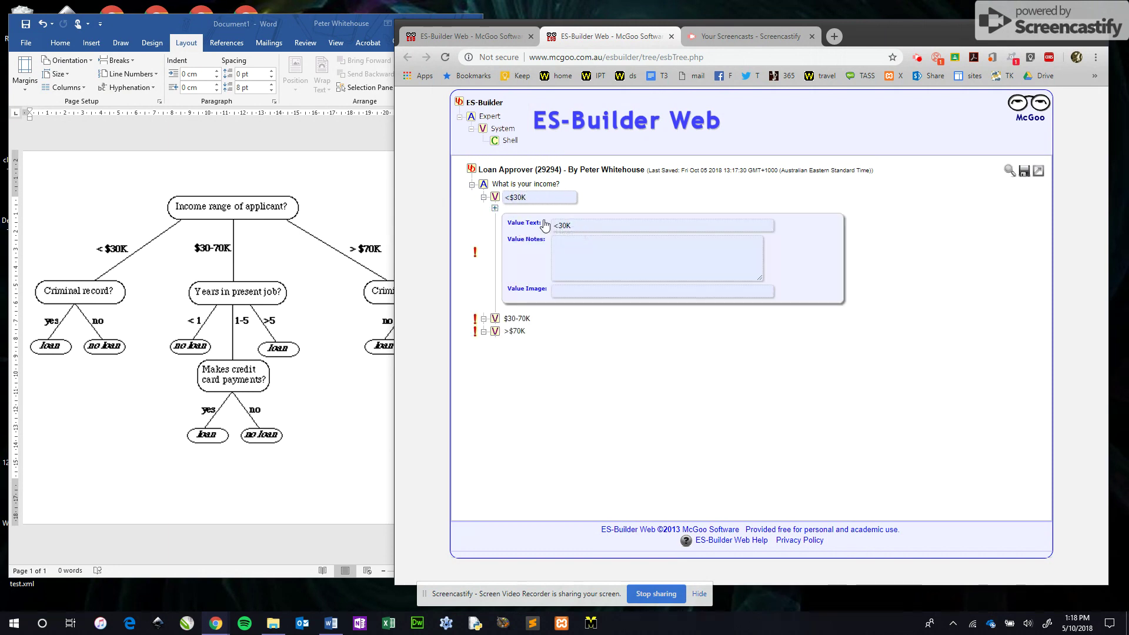
{"action": "left_click", "coordinate": [560, 226]}
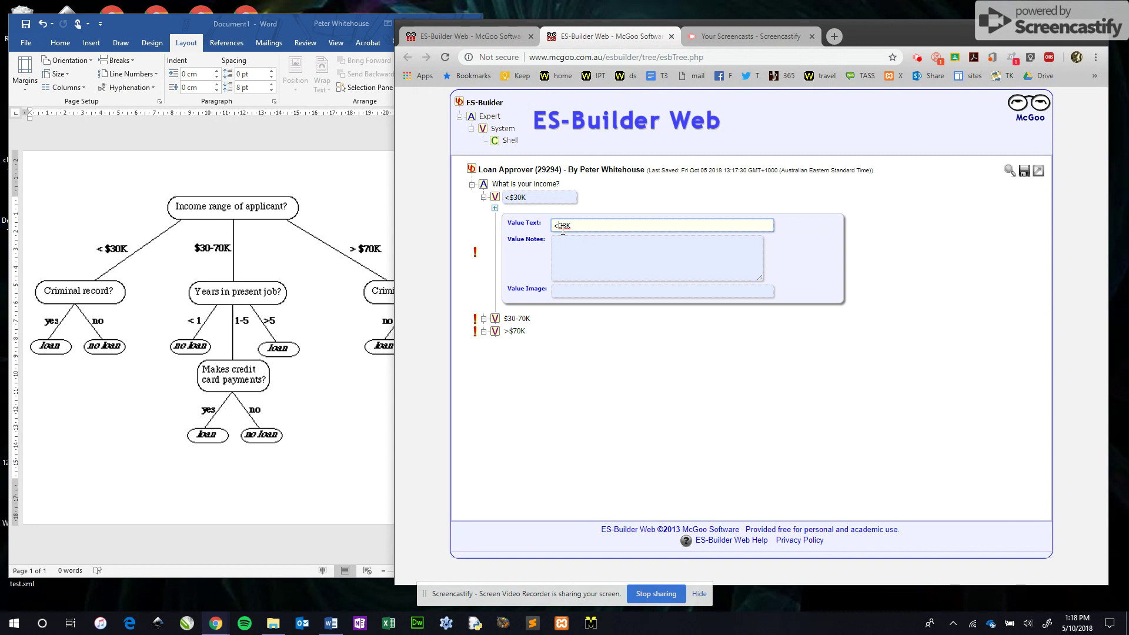
{"action": "left_click", "coordinate": [555, 327]}
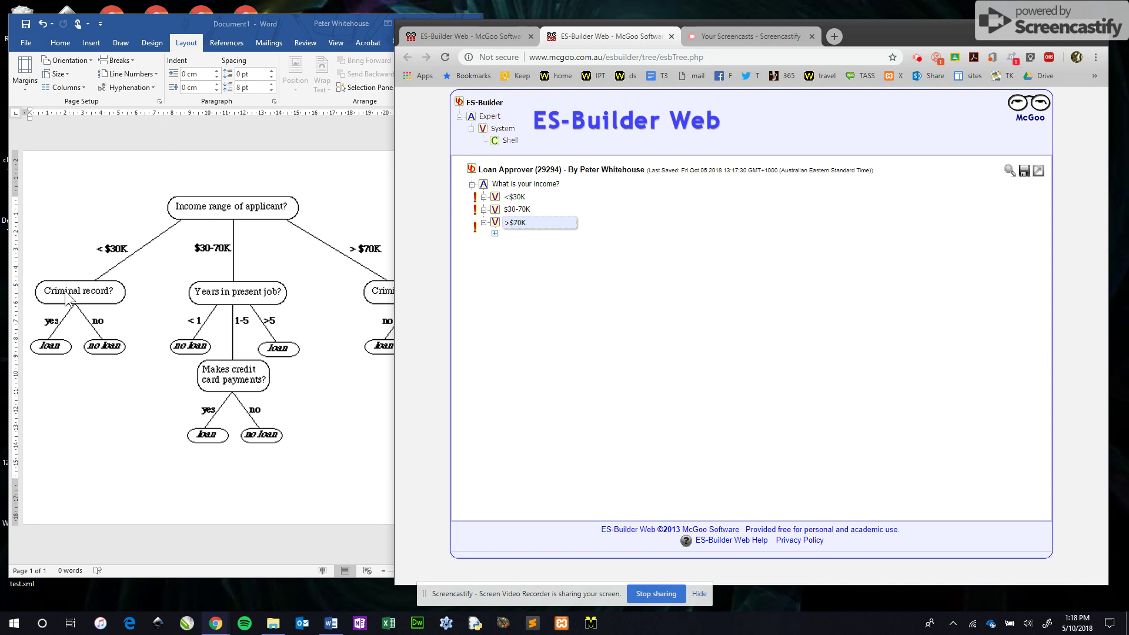
Add an attribute under the "<$30K" value and name it "Do you have a criminal record?"
{"action": "left_click", "coordinate": [514, 196]}
{"action": "right_click", "coordinate": [520, 198]}
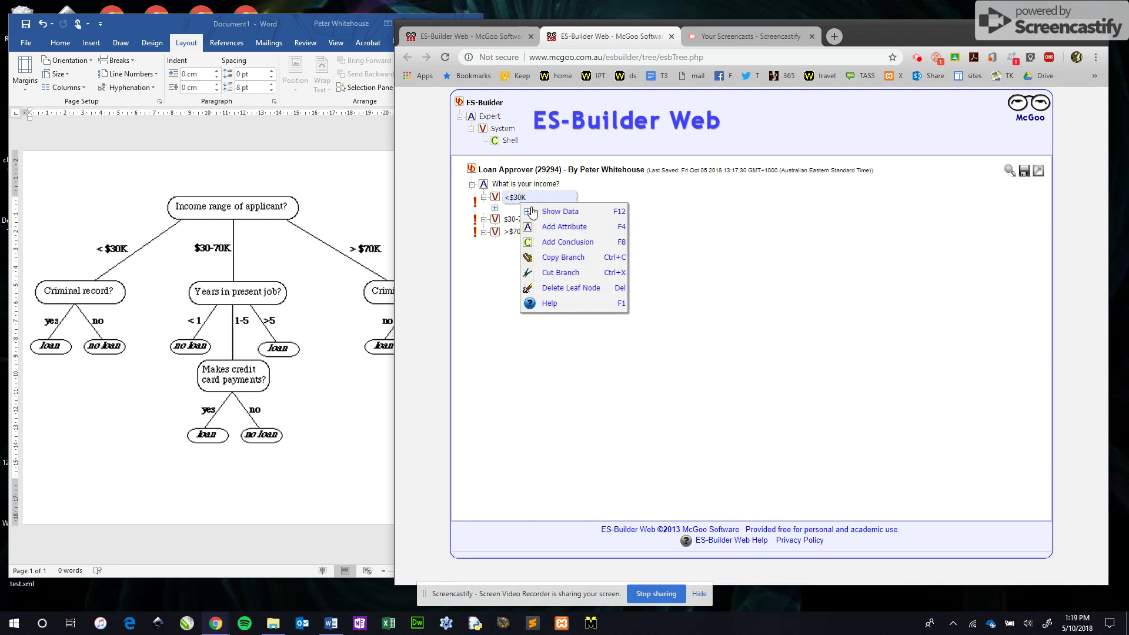
{"action": "left_click", "coordinate": [551, 227]}
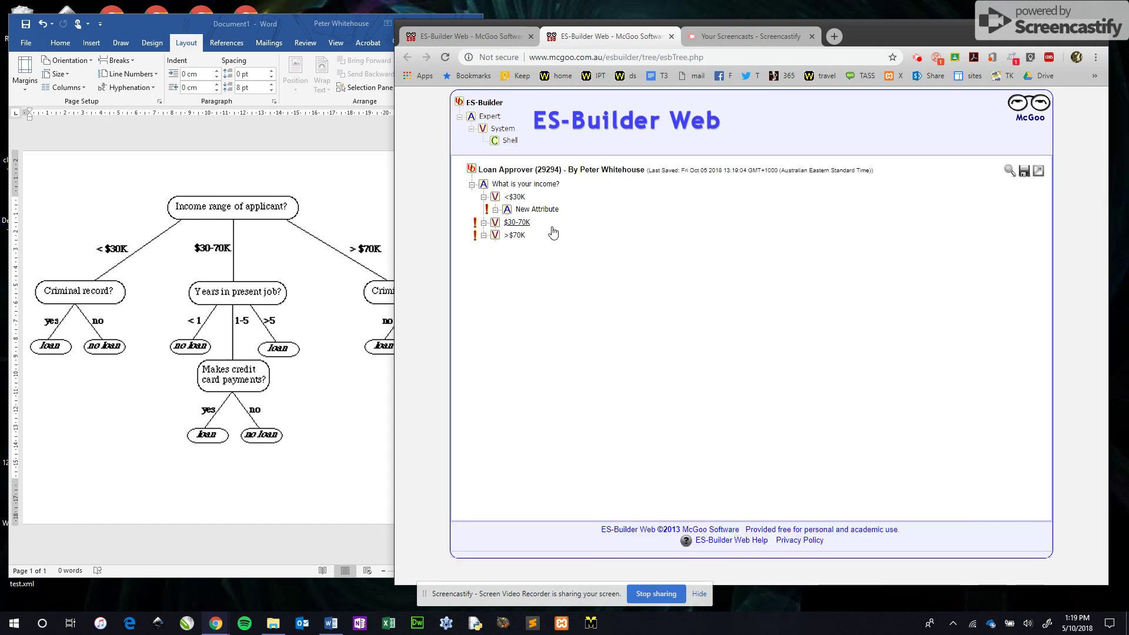
{"action": "left_click", "coordinate": [537, 210]}
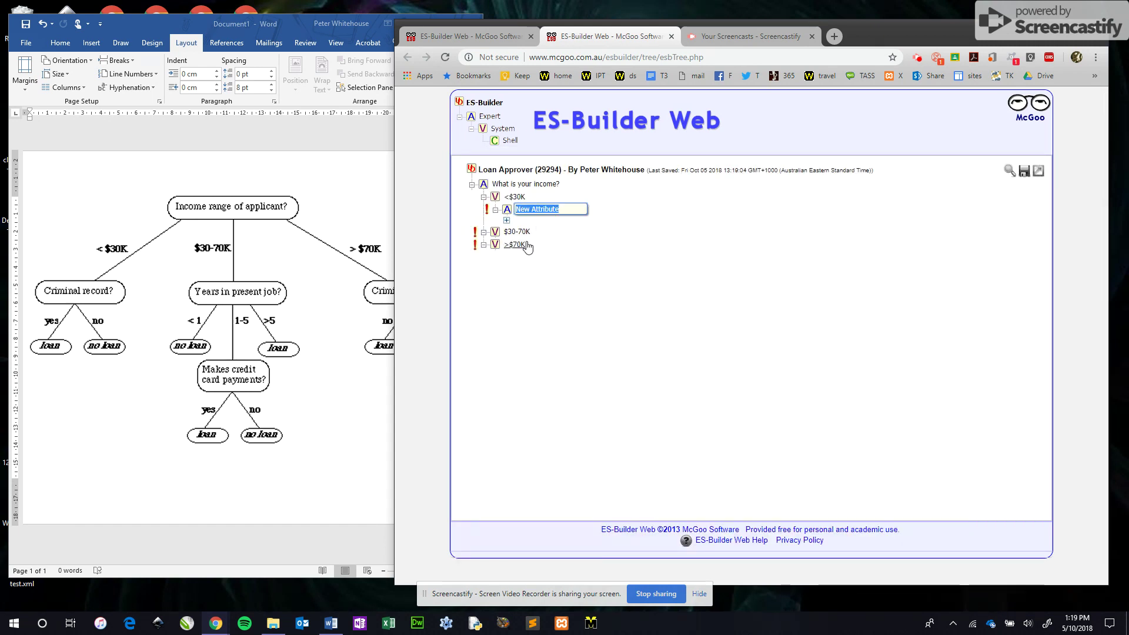
{"action": "type", "text": "Do you have a crimina"}
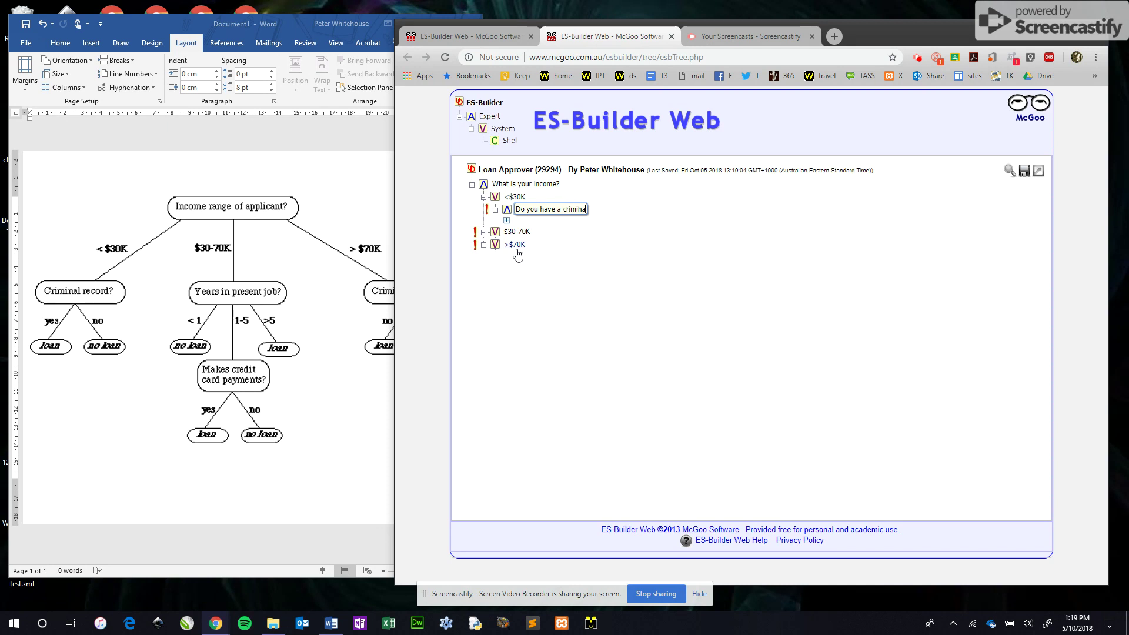
{"action": "type", "text": "l record?"}
{"action": "key", "text": "Return"}
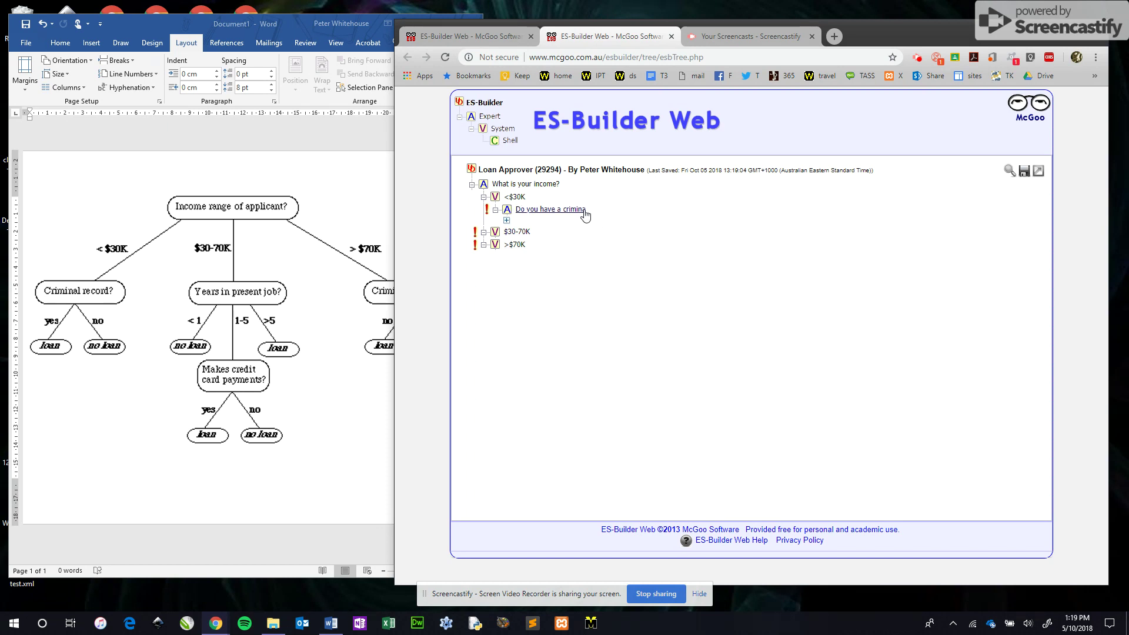
Check the text, notes and image details of the criminal record attribute, leaving them as they are
{"action": "left_click", "coordinate": [527, 209]}
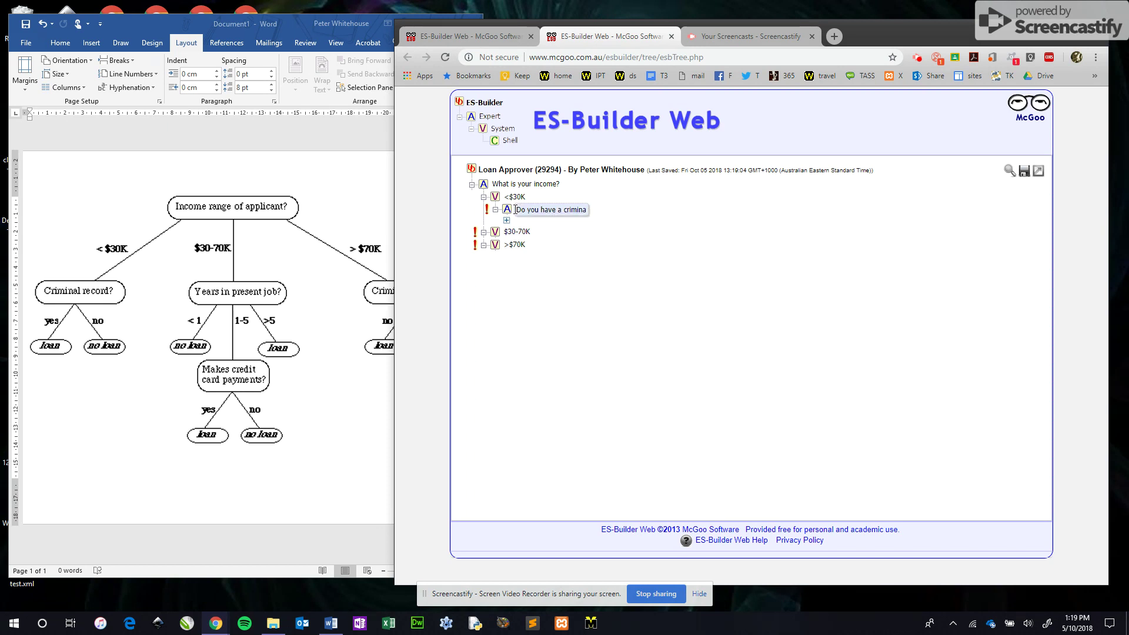
{"action": "left_click", "coordinate": [507, 219]}
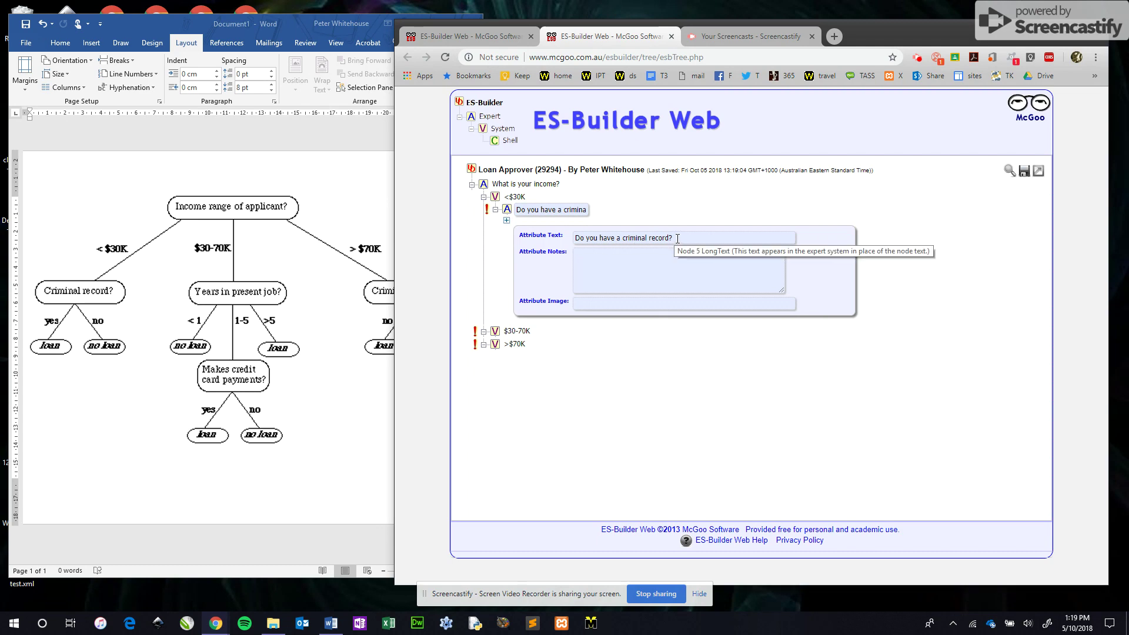
{"action": "left_click", "coordinate": [594, 261]}
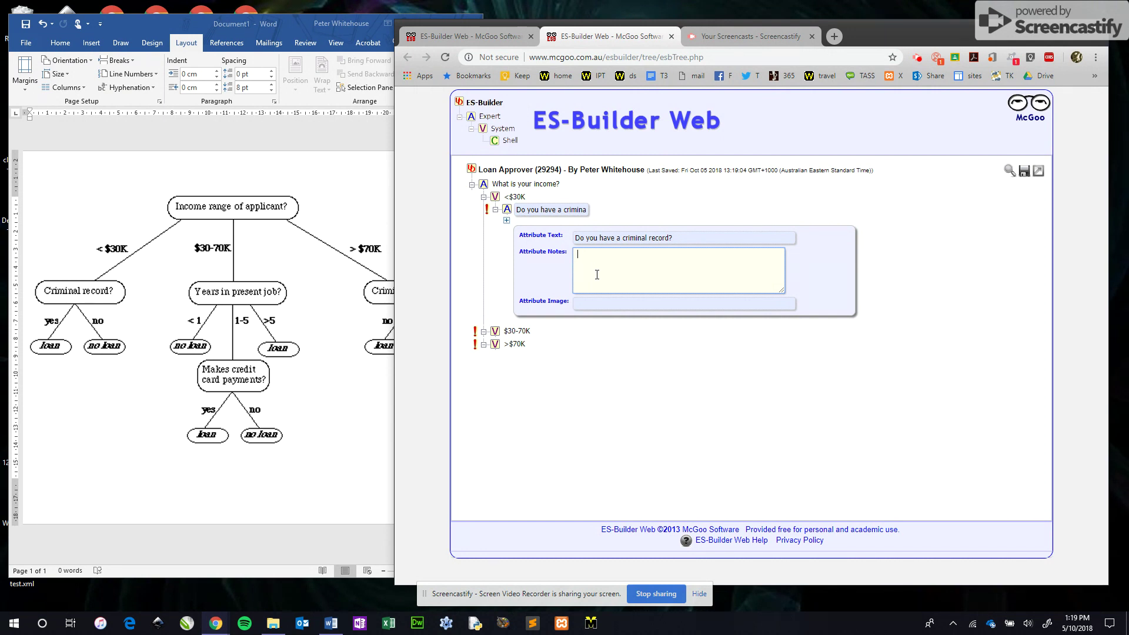
{"action": "left_click", "coordinate": [587, 302]}
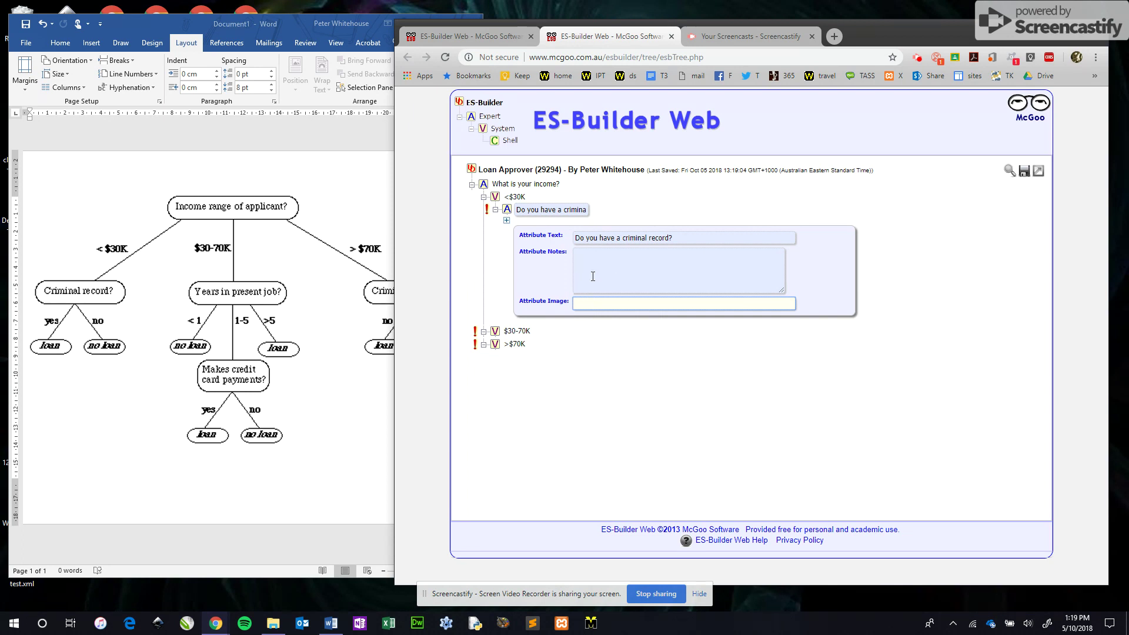
{"action": "left_click", "coordinate": [496, 210]}
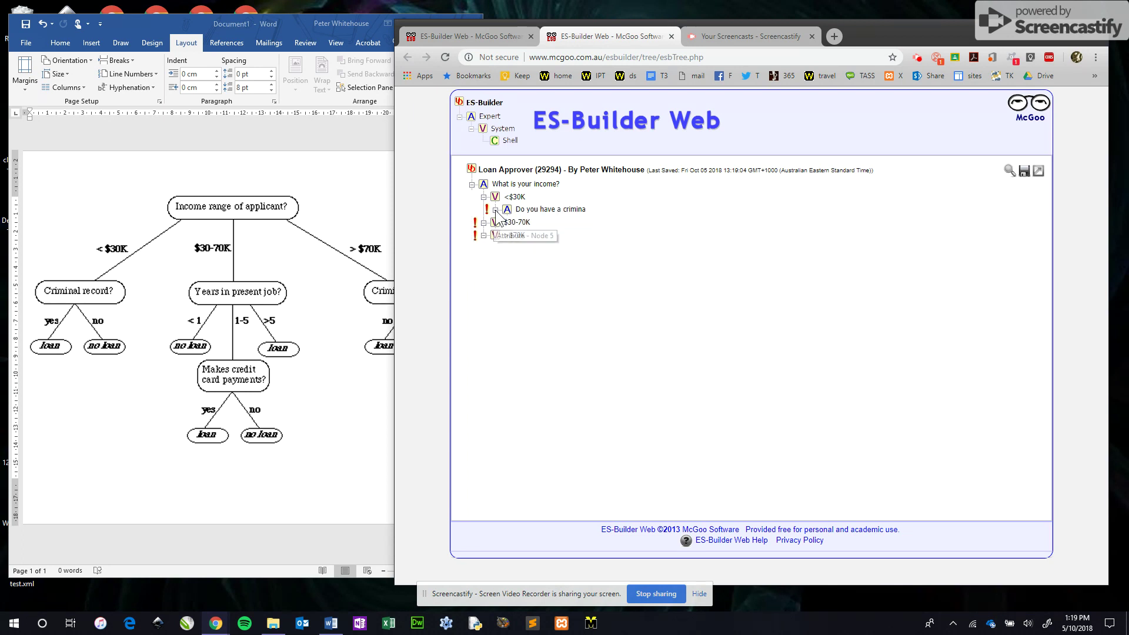
Add two values under the criminal record attribute
{"action": "right_click", "coordinate": [555, 213]}
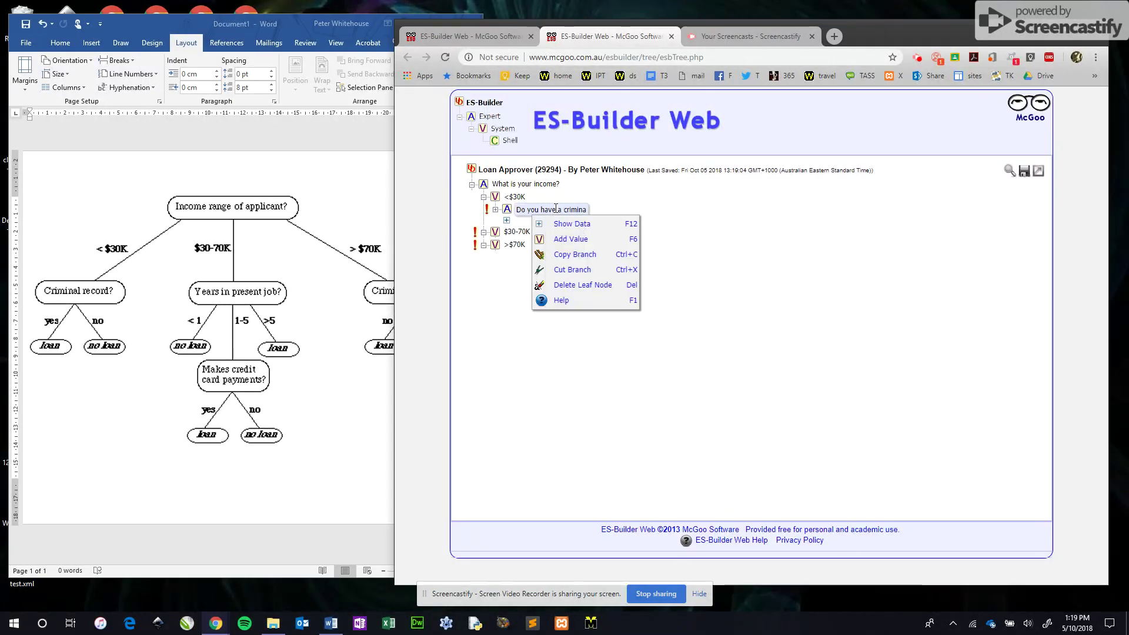
{"action": "left_click", "coordinate": [555, 219]}
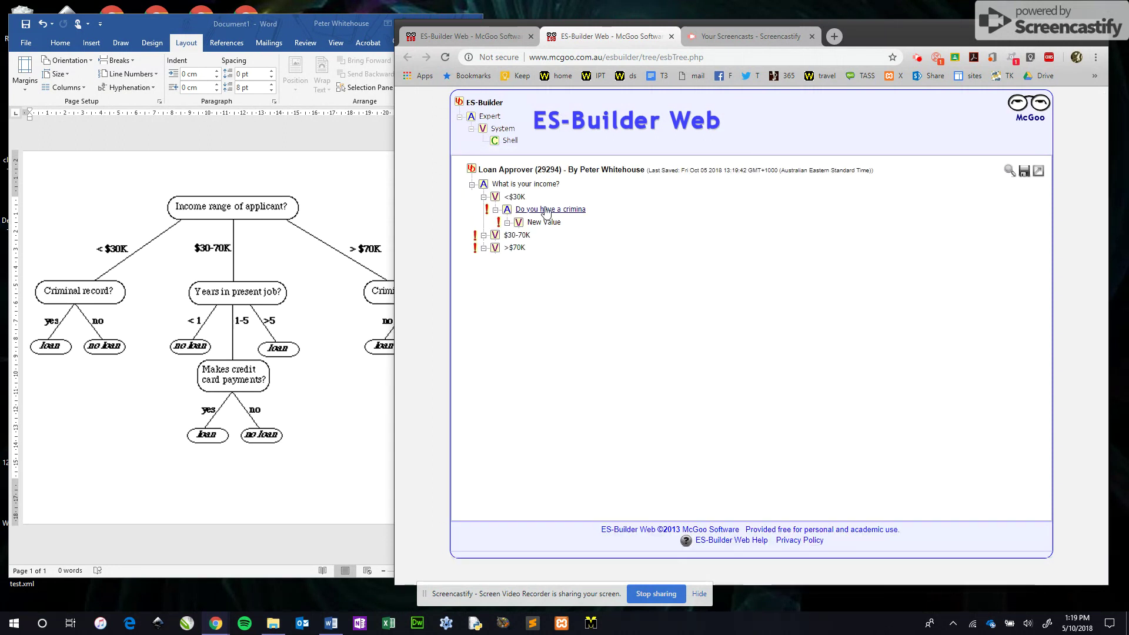
{"action": "right_click", "coordinate": [558, 213]}
{"action": "left_click", "coordinate": [569, 240]}
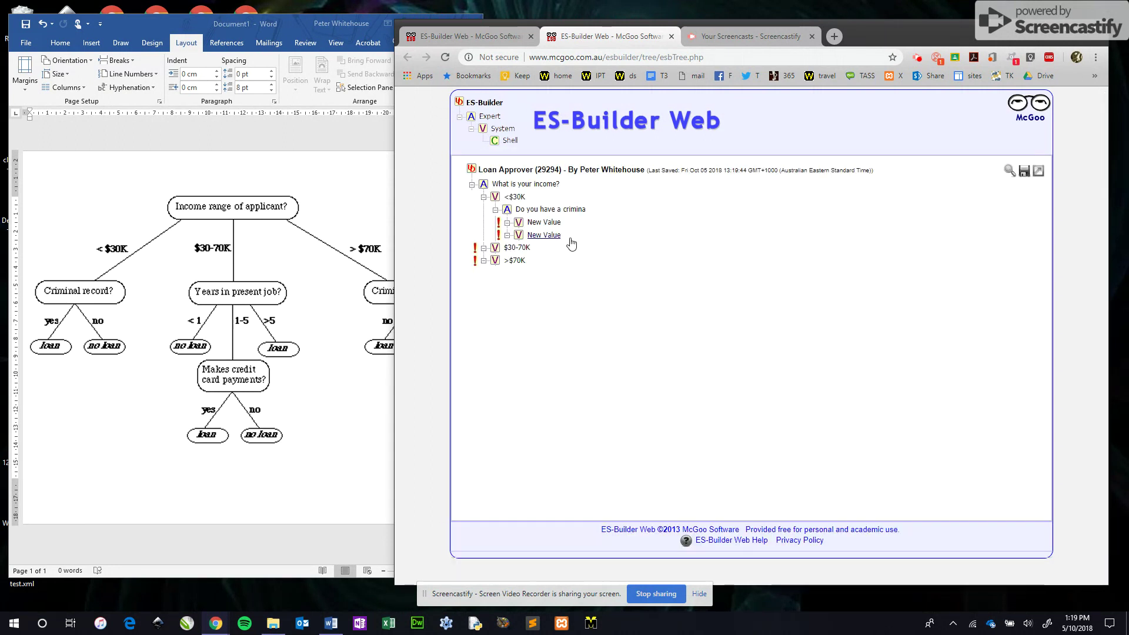
Rename the two values under the criminal record attribute as "yes" and "no"
{"action": "left_click", "coordinate": [544, 221]}
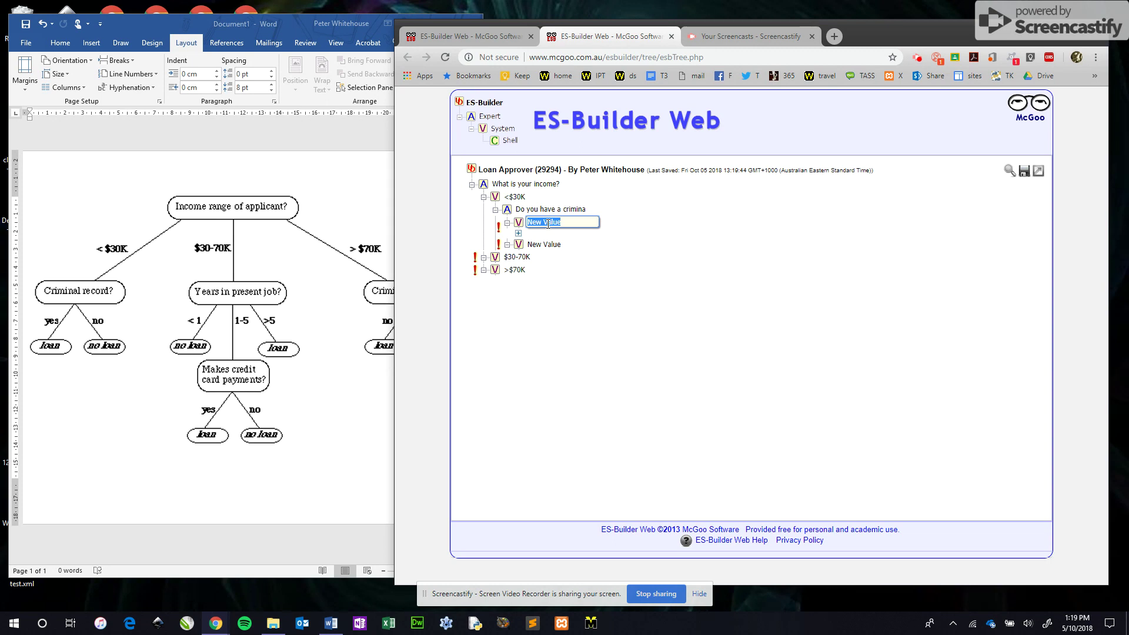
{"action": "type", "text": "yes"}
{"action": "left_click", "coordinate": [547, 244]}
{"action": "left_click", "coordinate": [550, 237]}
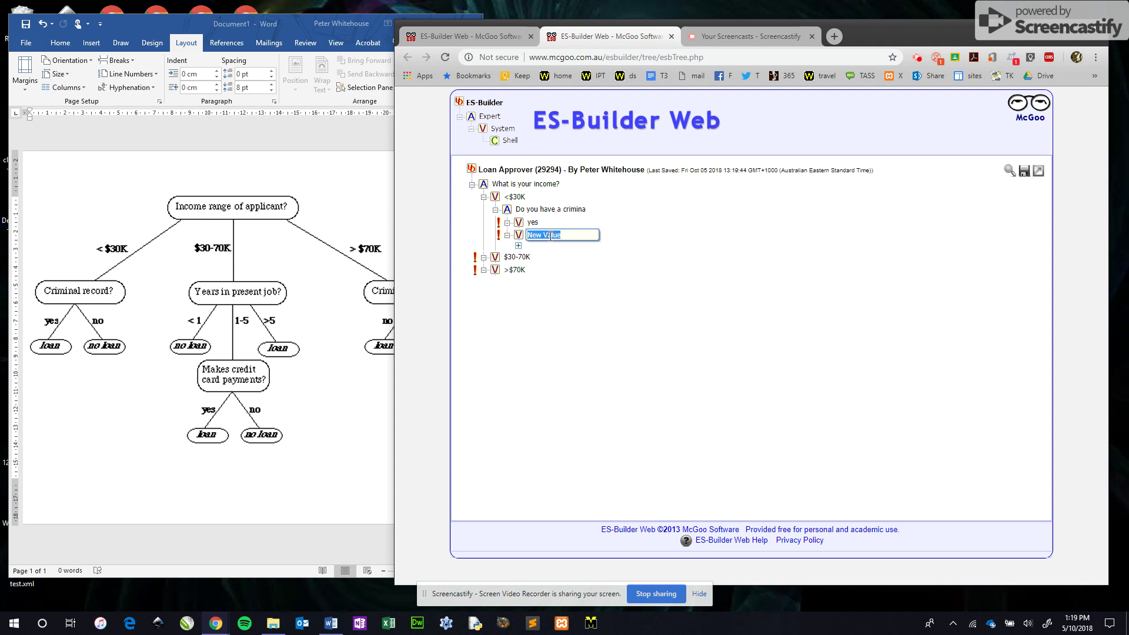
{"action": "type", "text": "no"}
{"action": "key", "text": "Return"}
{"action": "left_click", "coordinate": [547, 235]}
{"action": "key", "text": "Return"}
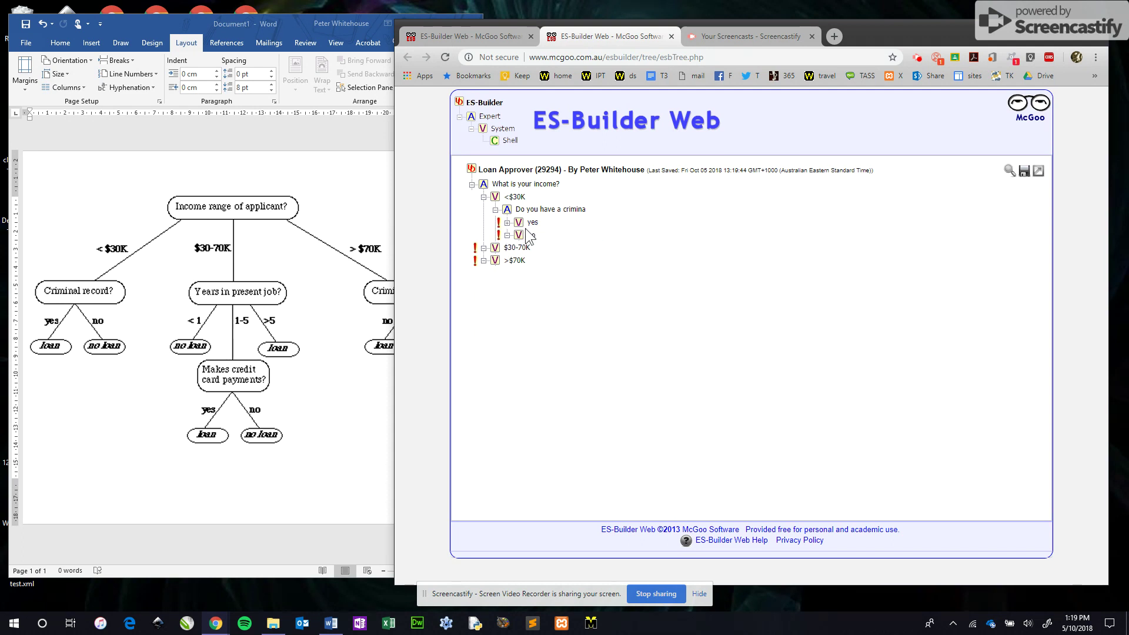
Check the value details of the "yes" and "no" nodes under the criminal record attribute
{"action": "left_click", "coordinate": [533, 224]}
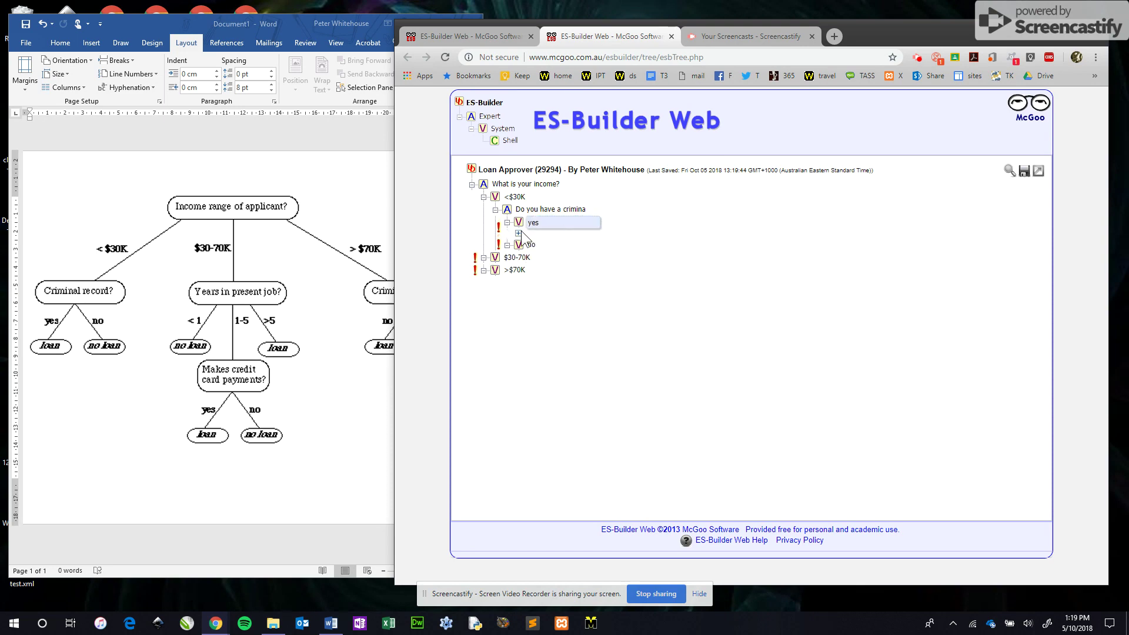
{"action": "left_click", "coordinate": [518, 234]}
{"action": "left_click", "coordinate": [607, 251]}
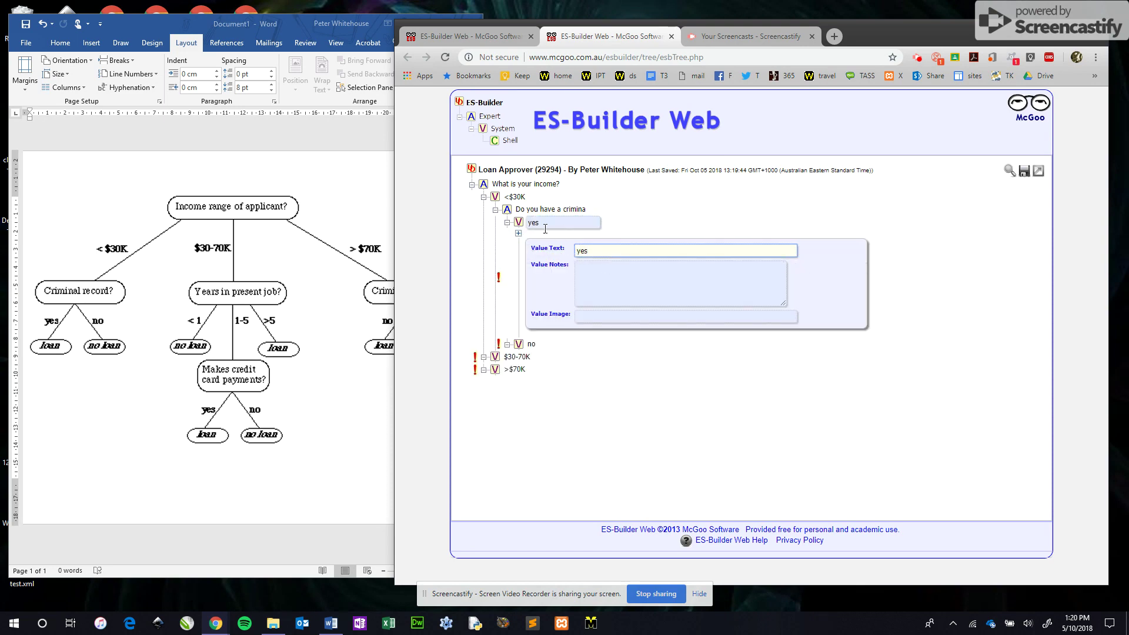
{"action": "left_click", "coordinate": [518, 233]}
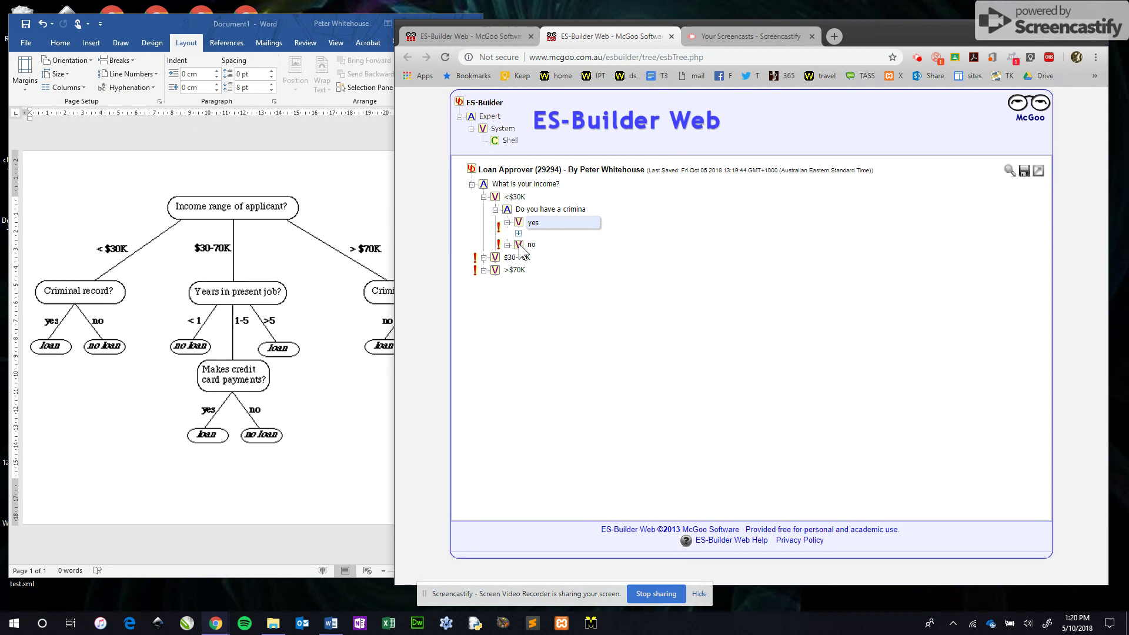
{"action": "left_click", "coordinate": [530, 245]}
{"action": "left_click", "coordinate": [519, 247]}
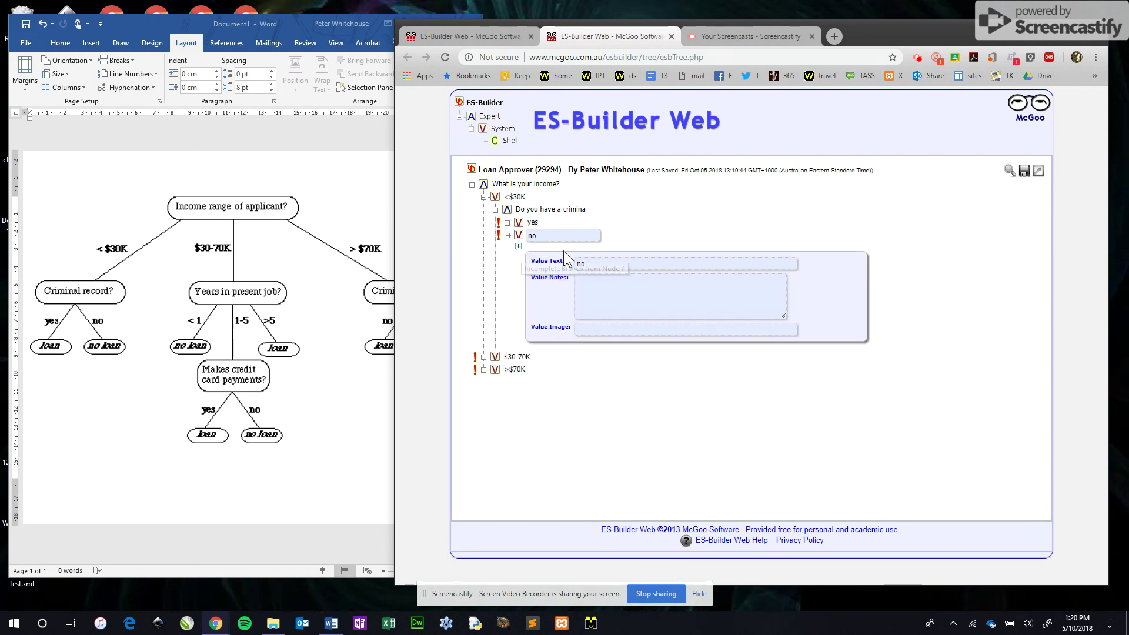
{"action": "left_click", "coordinate": [507, 235]}
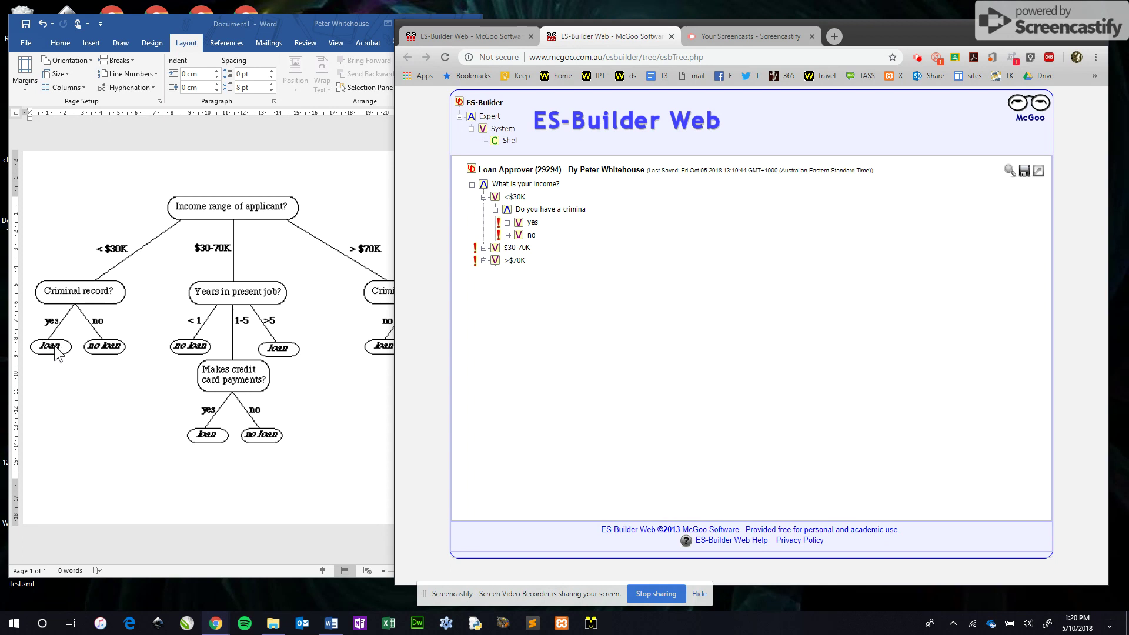
Add a conclusion under the criminal record question's "yes" value and name it "Loan for you"
{"action": "left_click", "coordinate": [533, 223]}
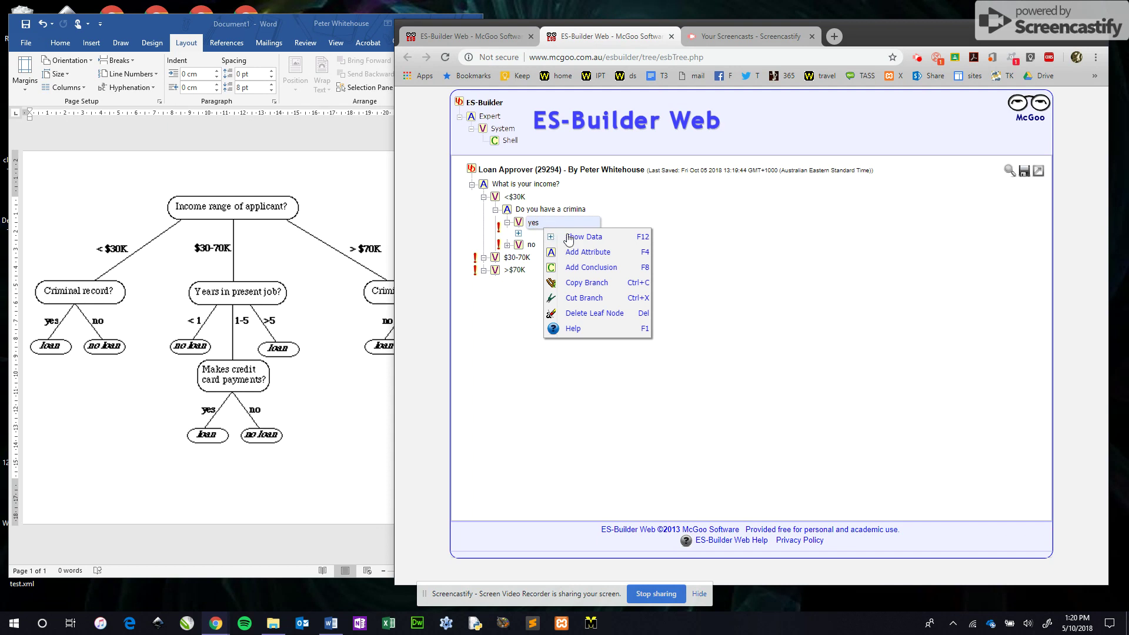
{"action": "left_click", "coordinate": [579, 267]}
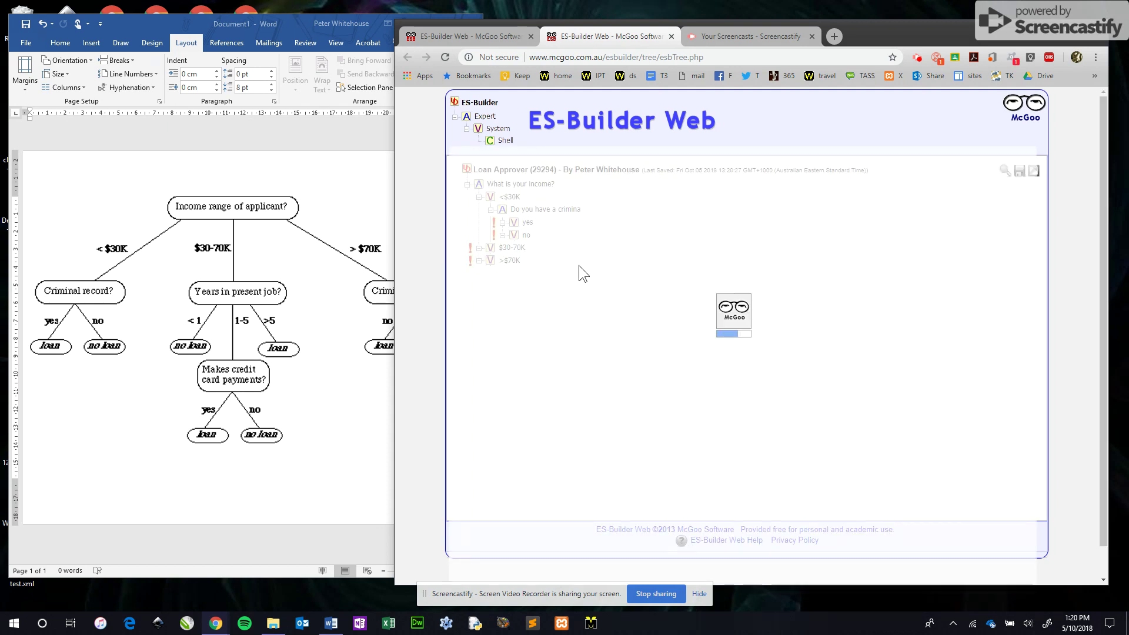
{"action": "double_click", "coordinate": [548, 235]}
{"action": "triple_click", "coordinate": [549, 236]}
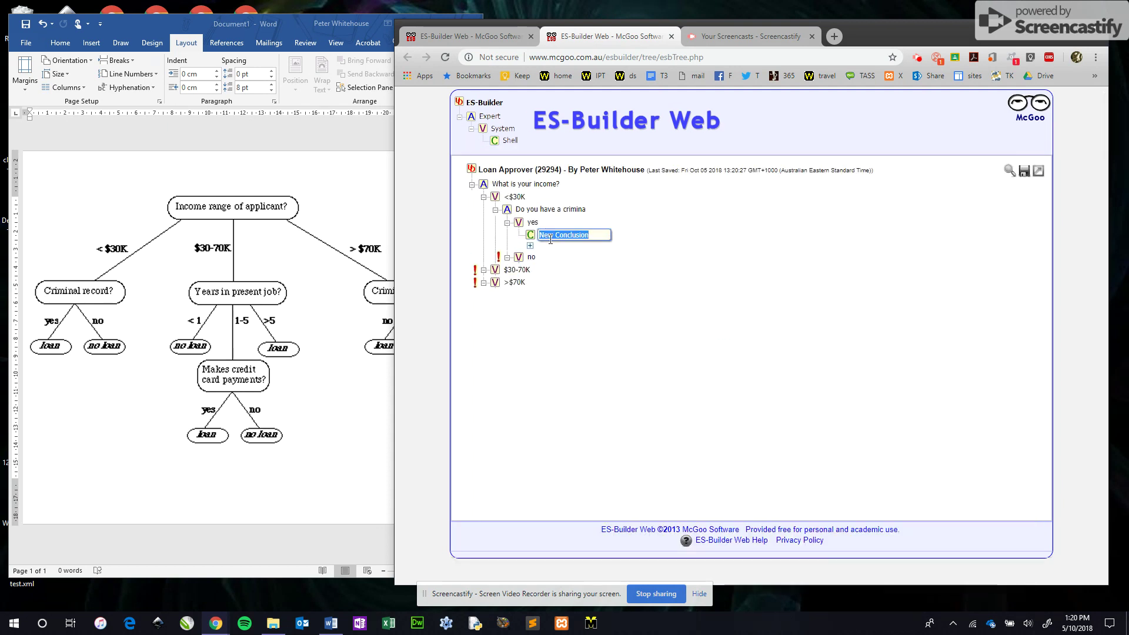
{"action": "type", "text": "Loan for you"}
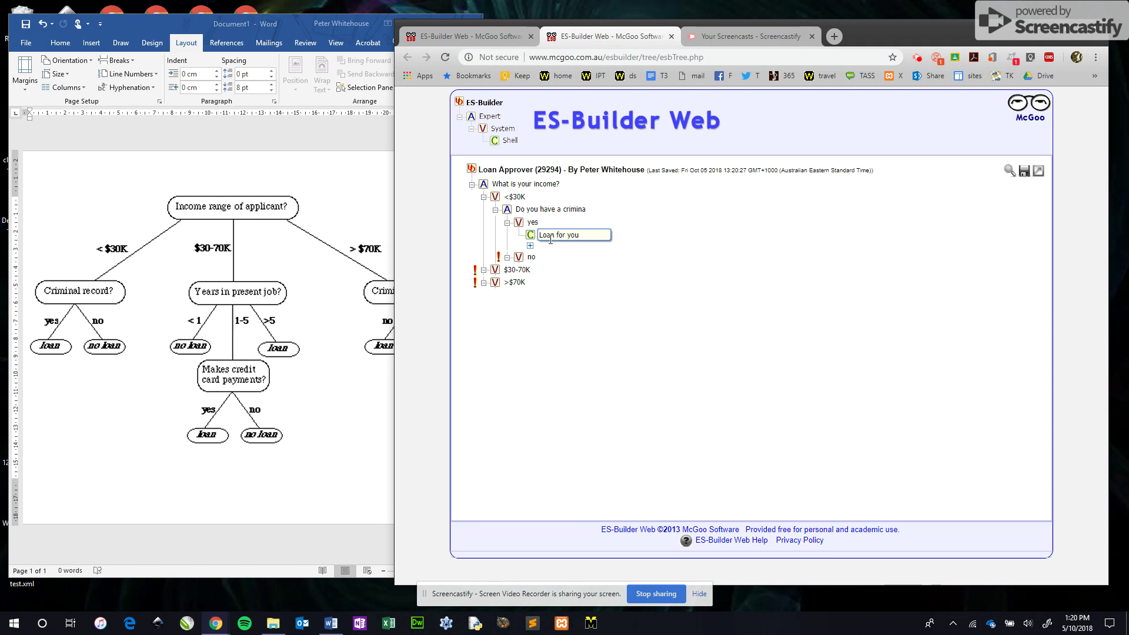
{"action": "triple_click", "coordinate": [550, 239]}
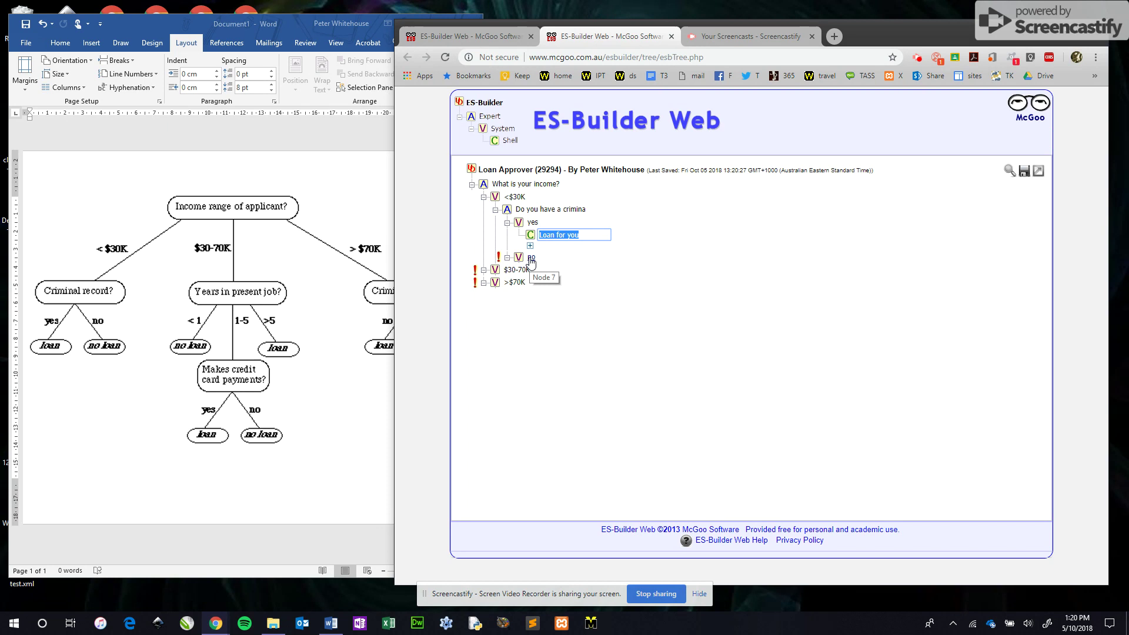
{"action": "left_click", "coordinate": [529, 256]}
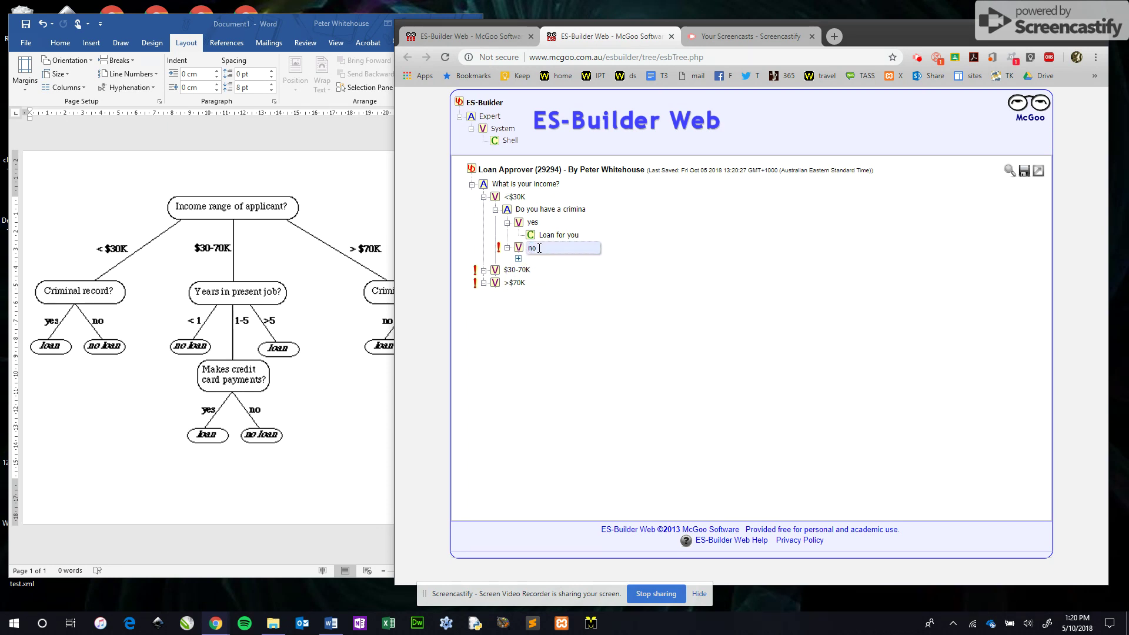
Add a conclusion under the criminal record question's "no" value and name it "No loan for you!"
{"action": "right_click", "coordinate": [539, 248]}
{"action": "left_click", "coordinate": [575, 291]}
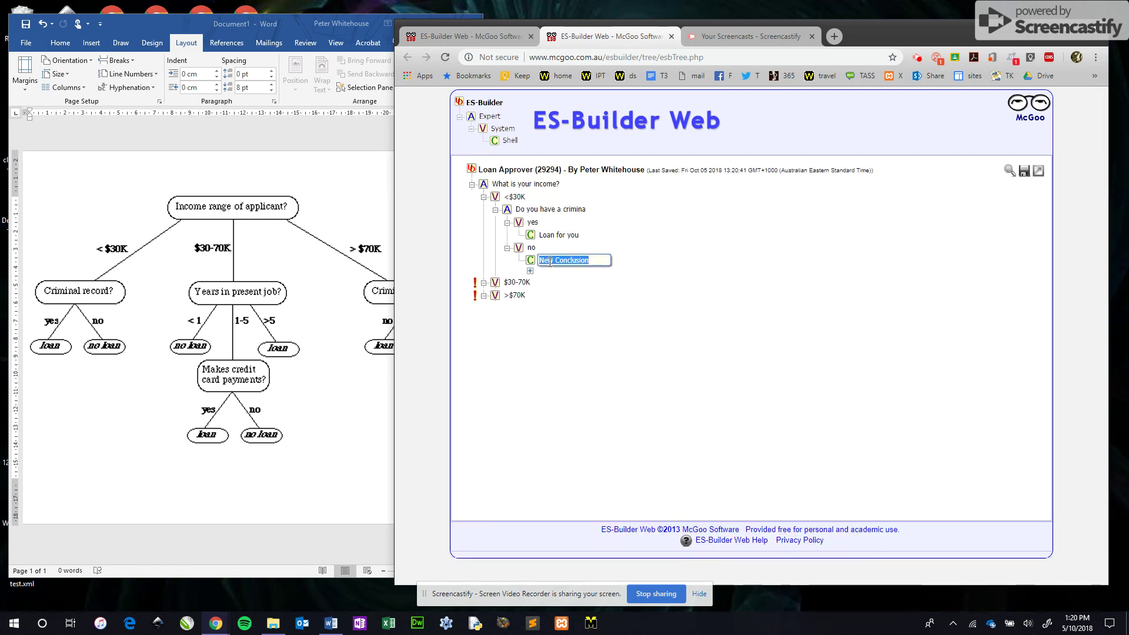
{"action": "type", "text": "No loan for you!"}
{"action": "key", "text": "Return"}
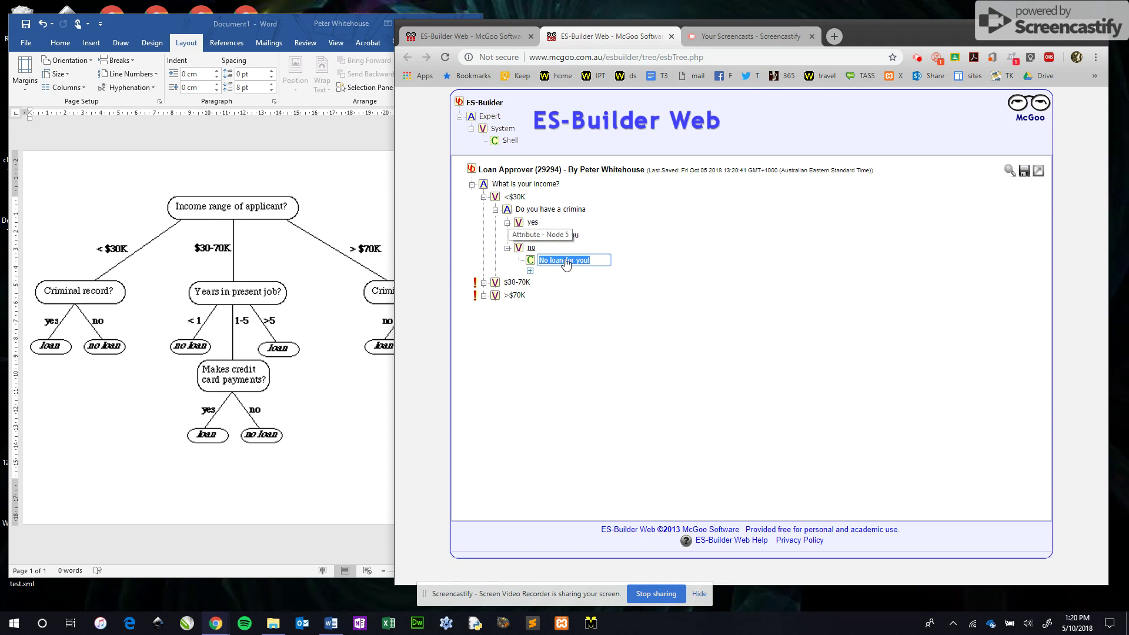
{"action": "left_click", "coordinate": [618, 258]}
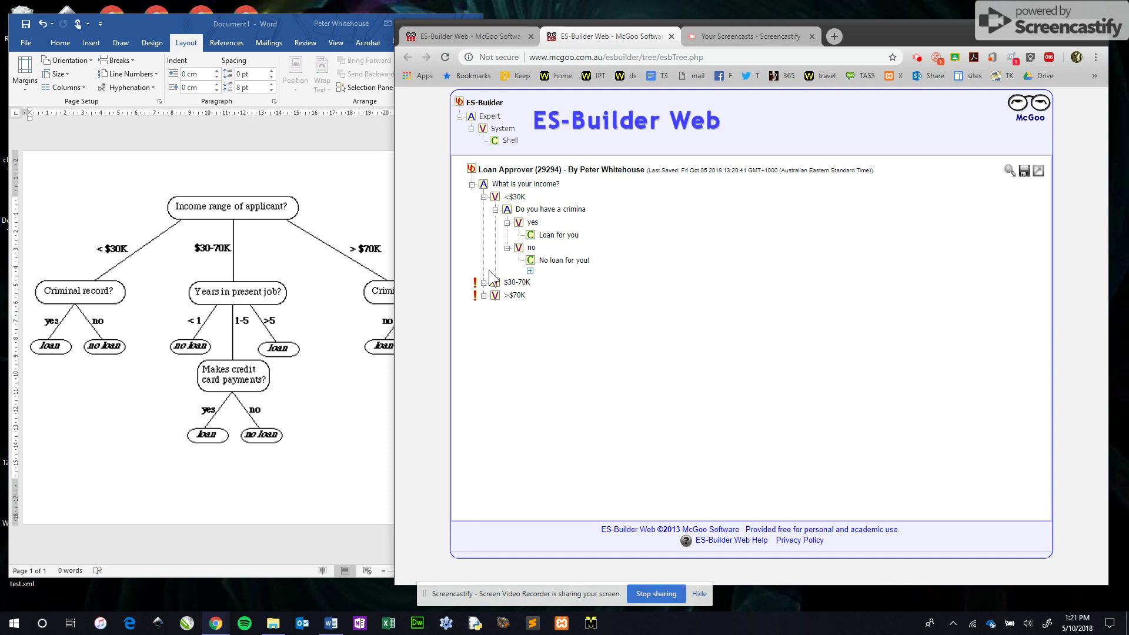
Add an attribute under the "$30-70K" value and name it "How many years in your current job?"
{"action": "left_click", "coordinate": [516, 282]}
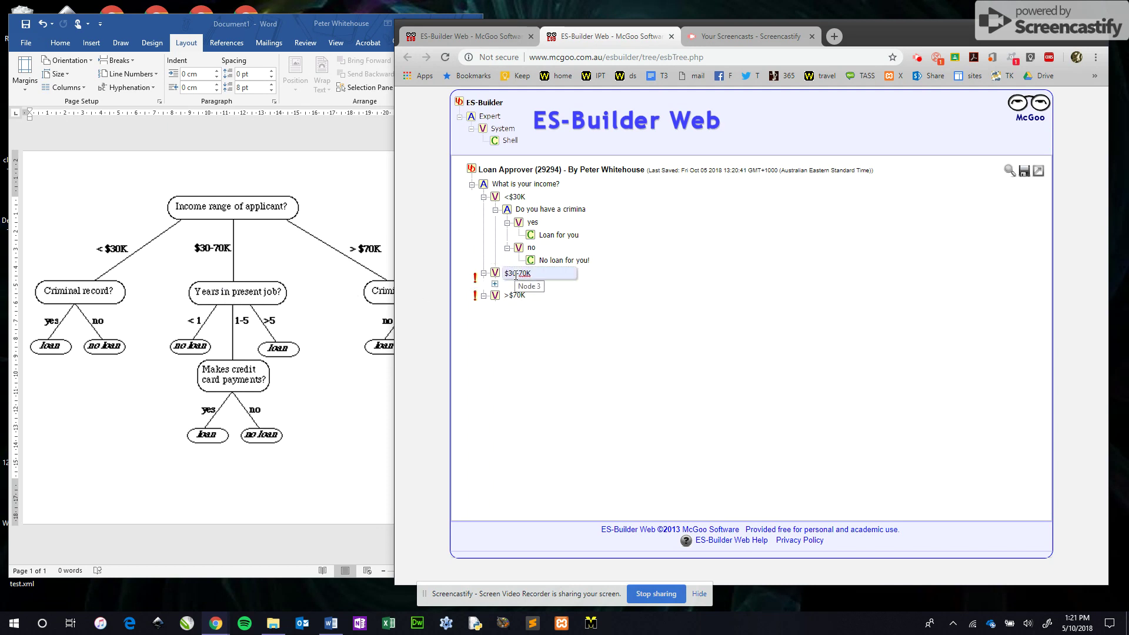
{"action": "right_click", "coordinate": [517, 276]}
{"action": "left_click", "coordinate": [548, 305]}
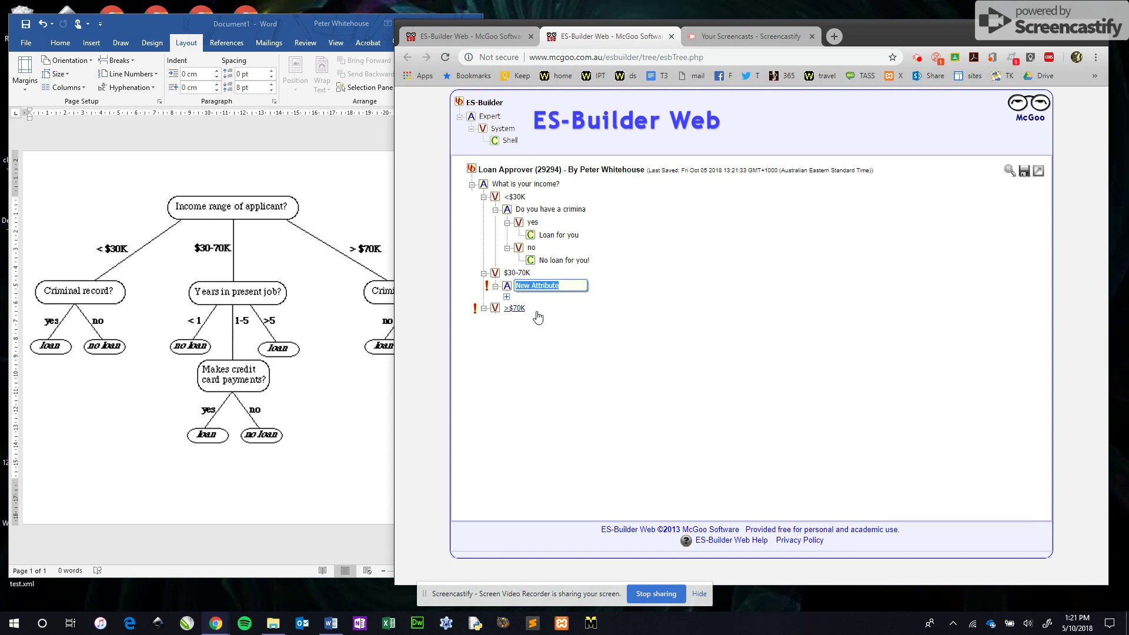
{"action": "type", "text": "H"}
{"action": "type", "text": "ow many years in your current"}
{"action": "type", "text": " job?"}
{"action": "key", "text": "Return"}
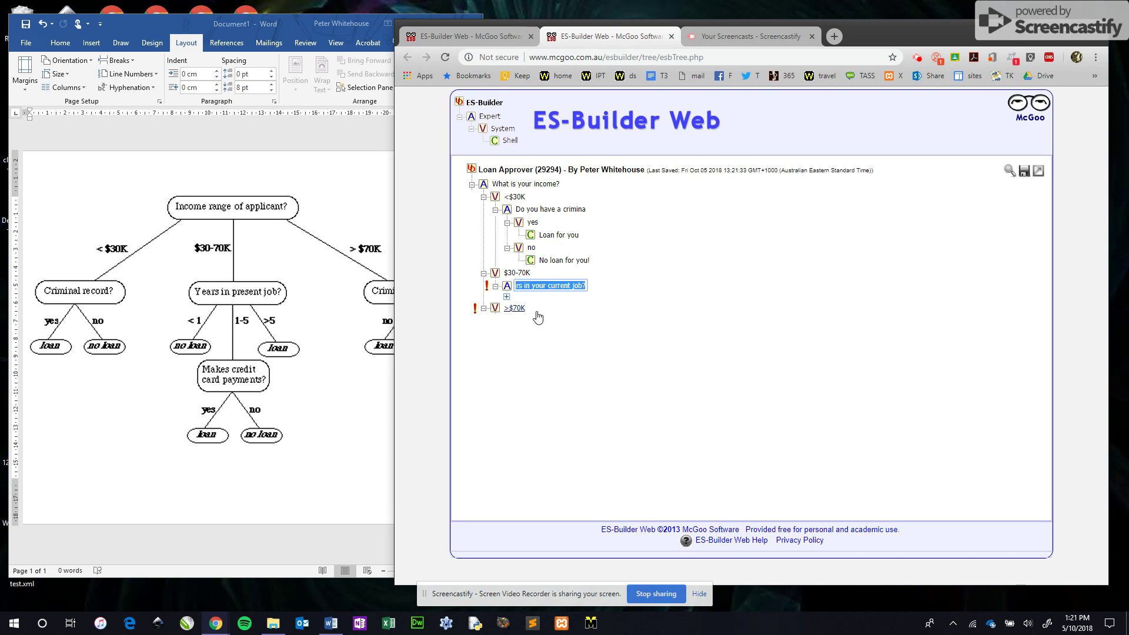
Add three values under the years in current job attribute
{"action": "right_click", "coordinate": [513, 285]}
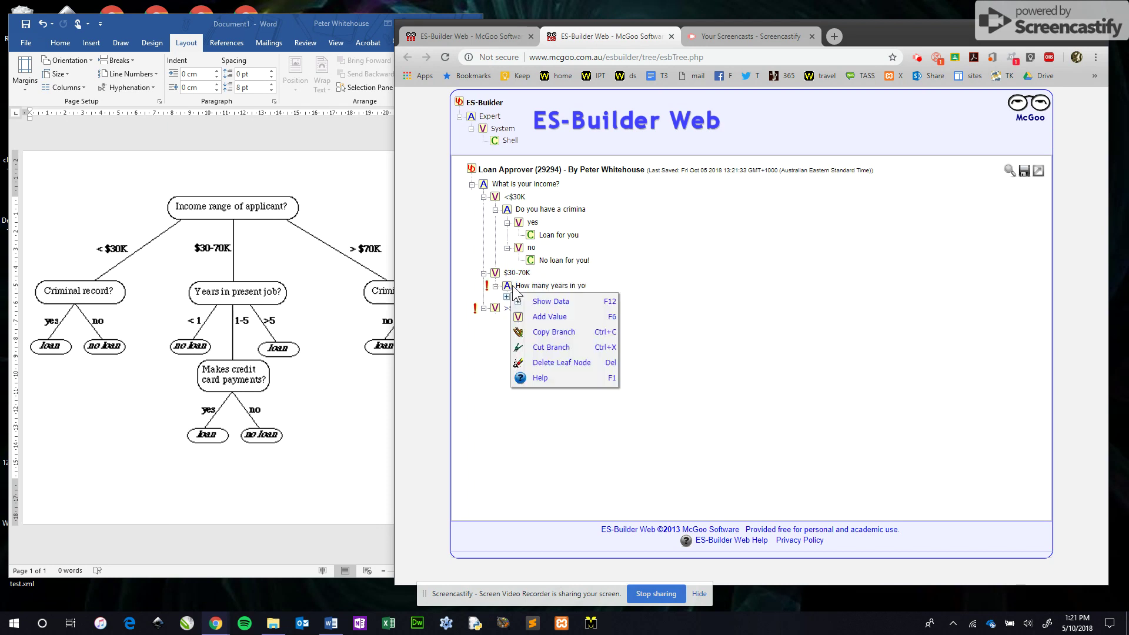
{"action": "left_click", "coordinate": [550, 318]}
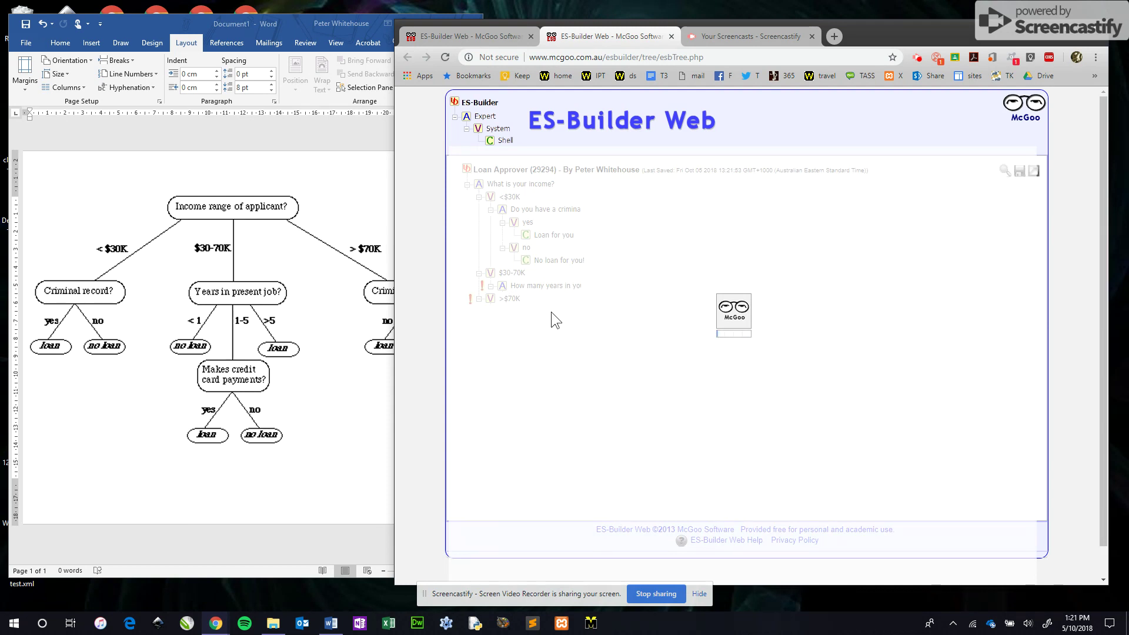
{"action": "right_click", "coordinate": [540, 285]}
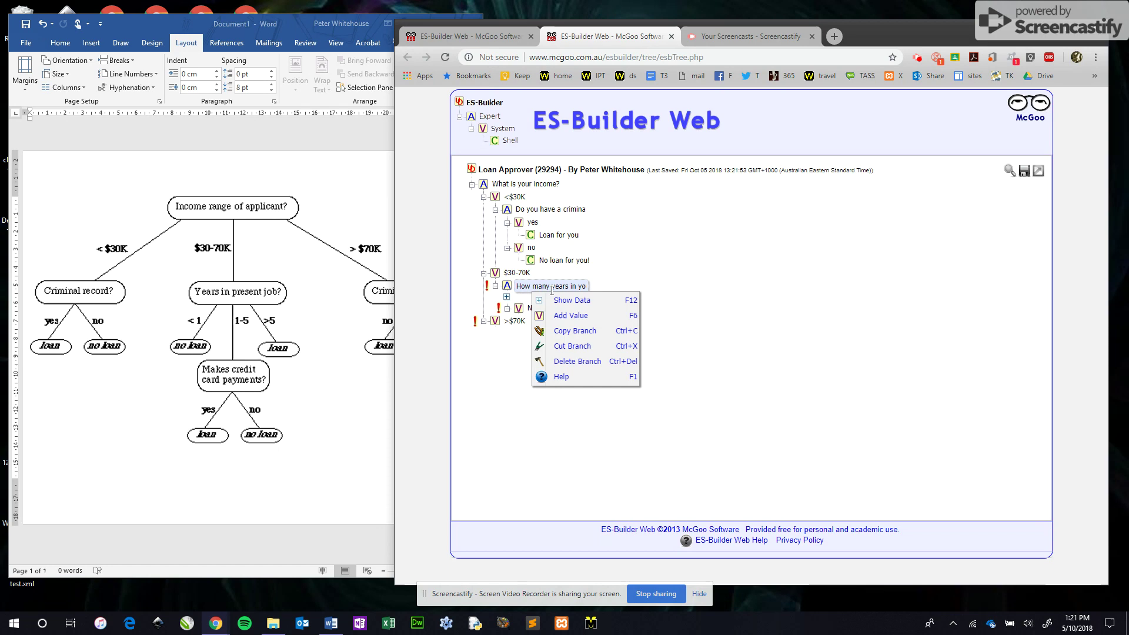
{"action": "left_click", "coordinate": [568, 318]}
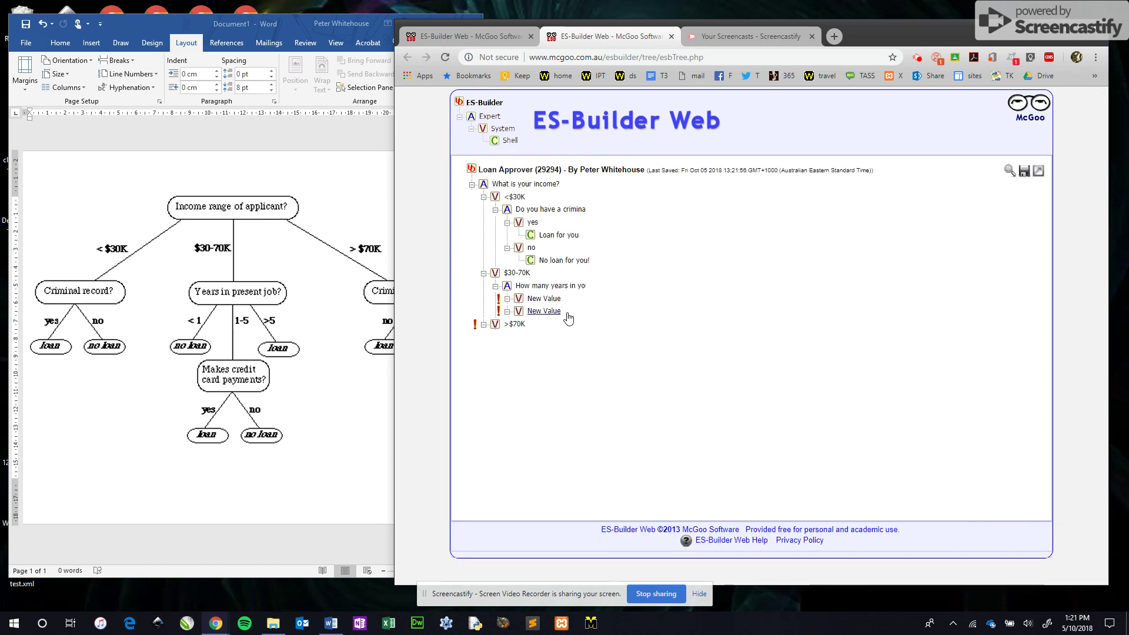
{"action": "right_click", "coordinate": [546, 287]}
{"action": "left_click", "coordinate": [570, 316]}
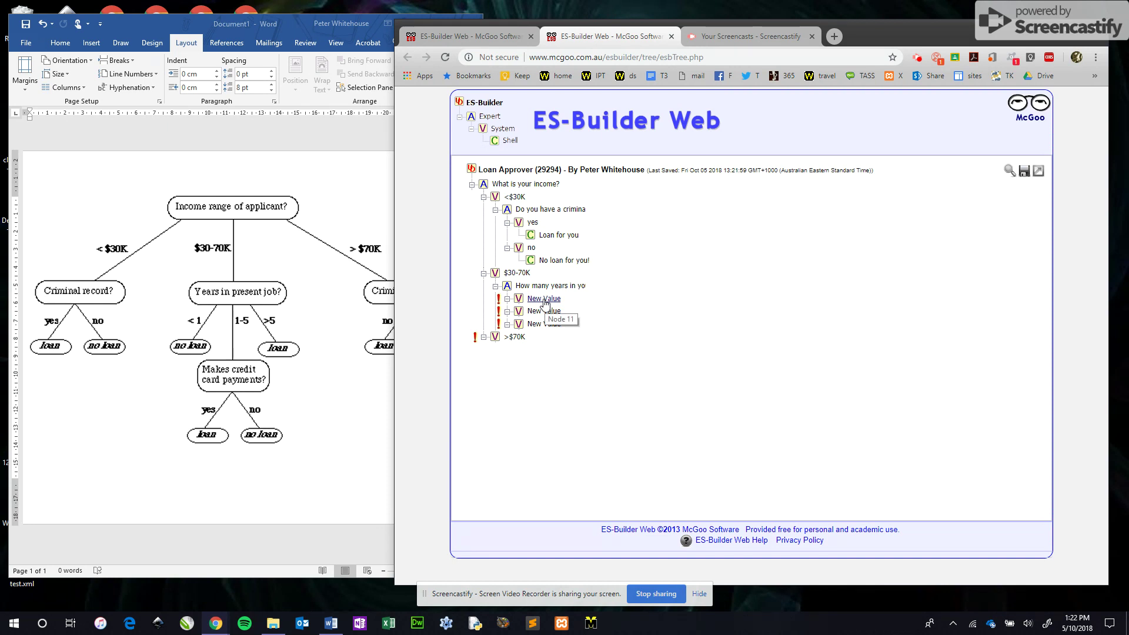
Rename the three values under the years in current job attribute as "<1", "1..5" and ">5"
{"action": "left_click", "coordinate": [544, 299]}
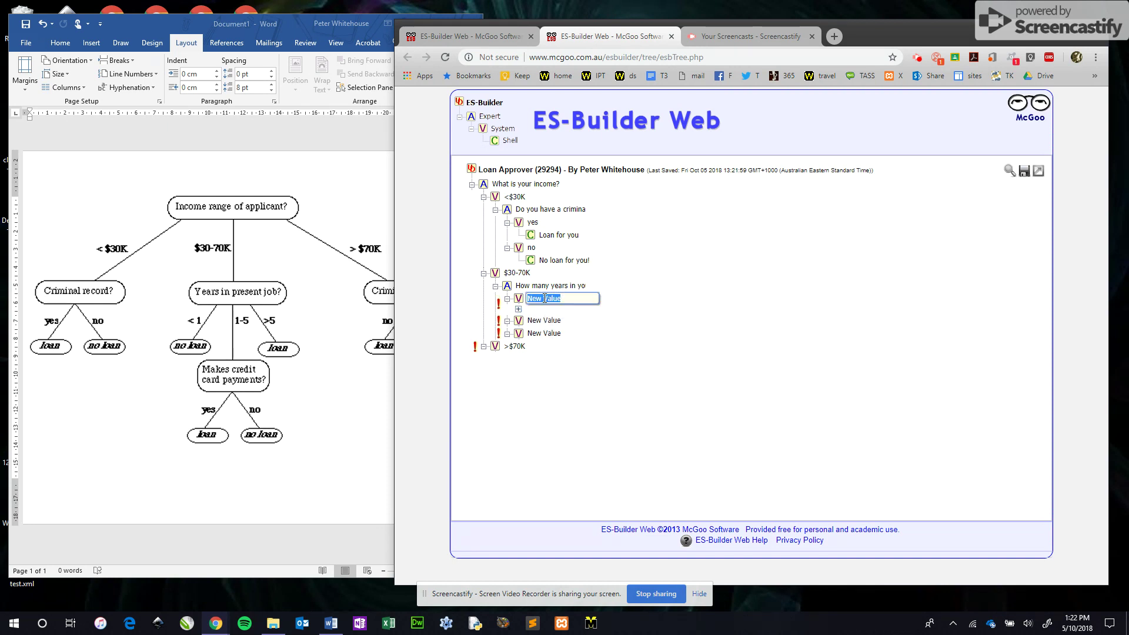
{"action": "type", "text": "<1"}
{"action": "key", "text": "Return"}
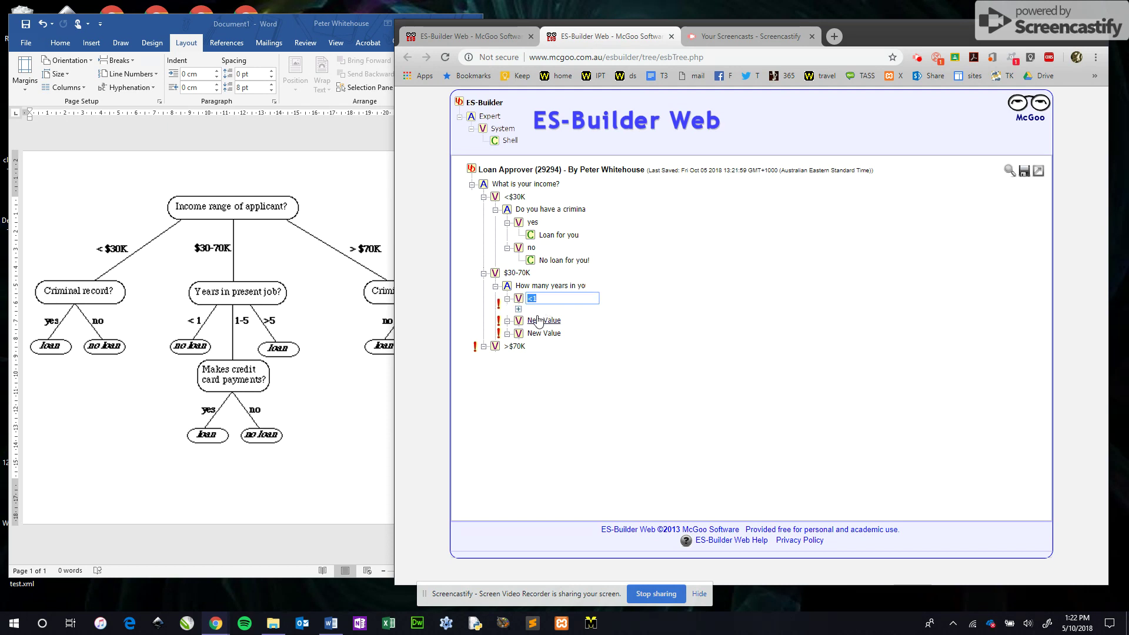
{"action": "left_click", "coordinate": [538, 319]}
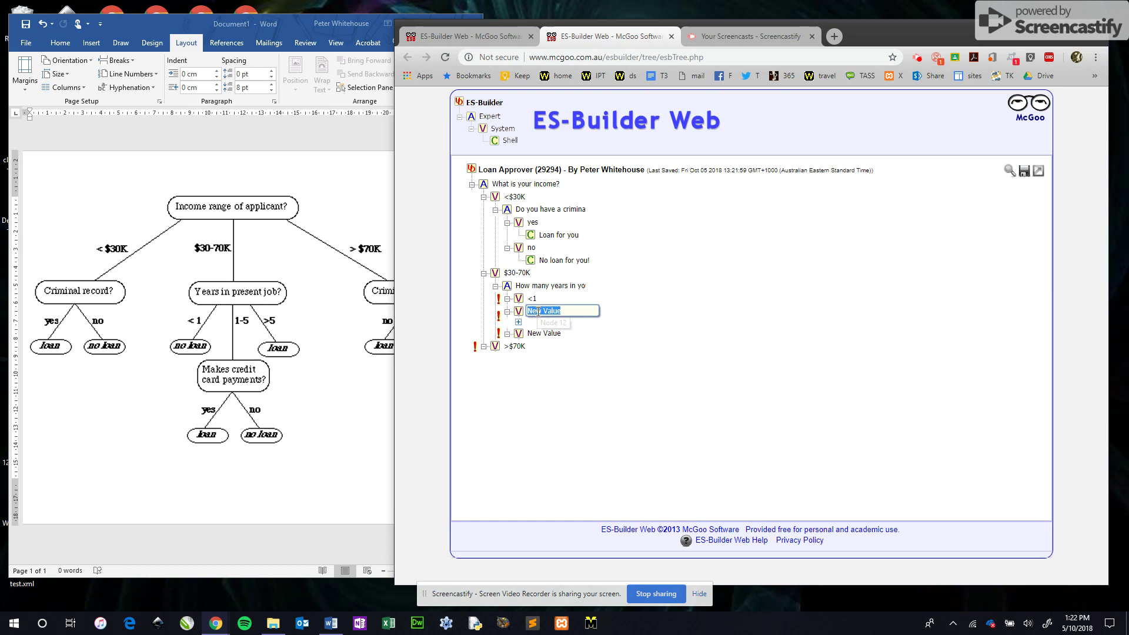
{"action": "type", "text": "1..5"}
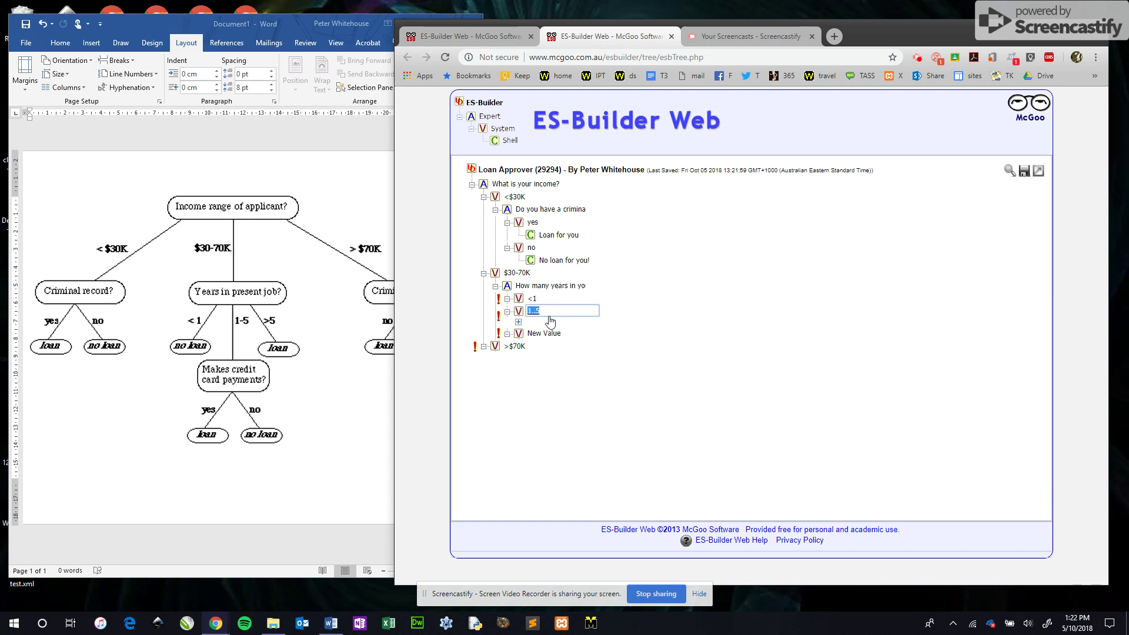
{"action": "left_click", "coordinate": [536, 334]}
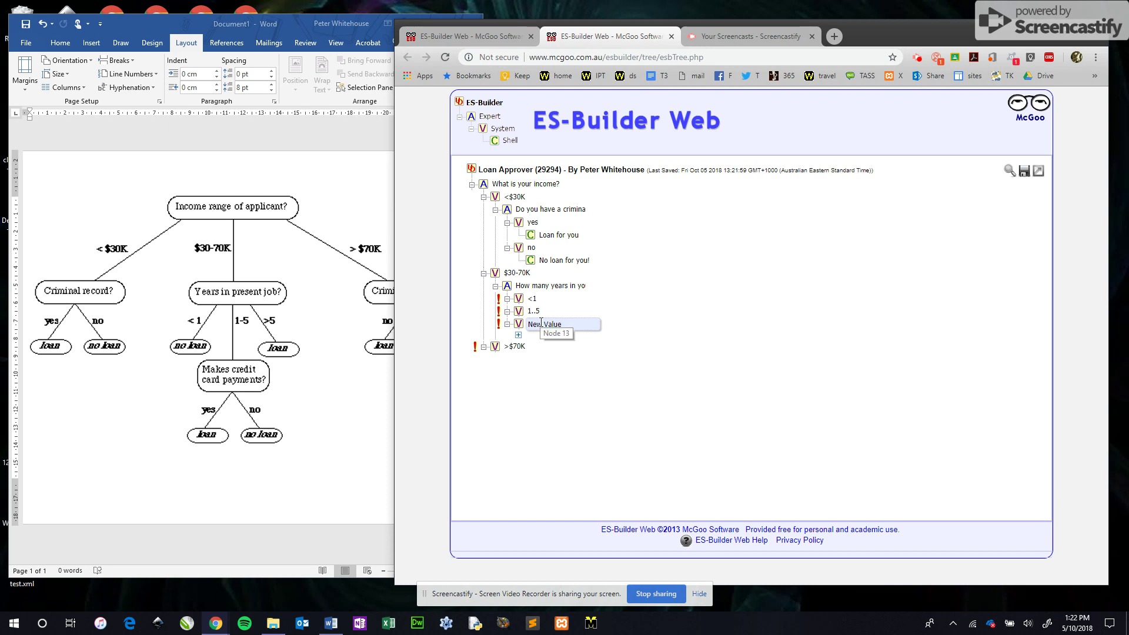
{"action": "type", "text": ">5"}
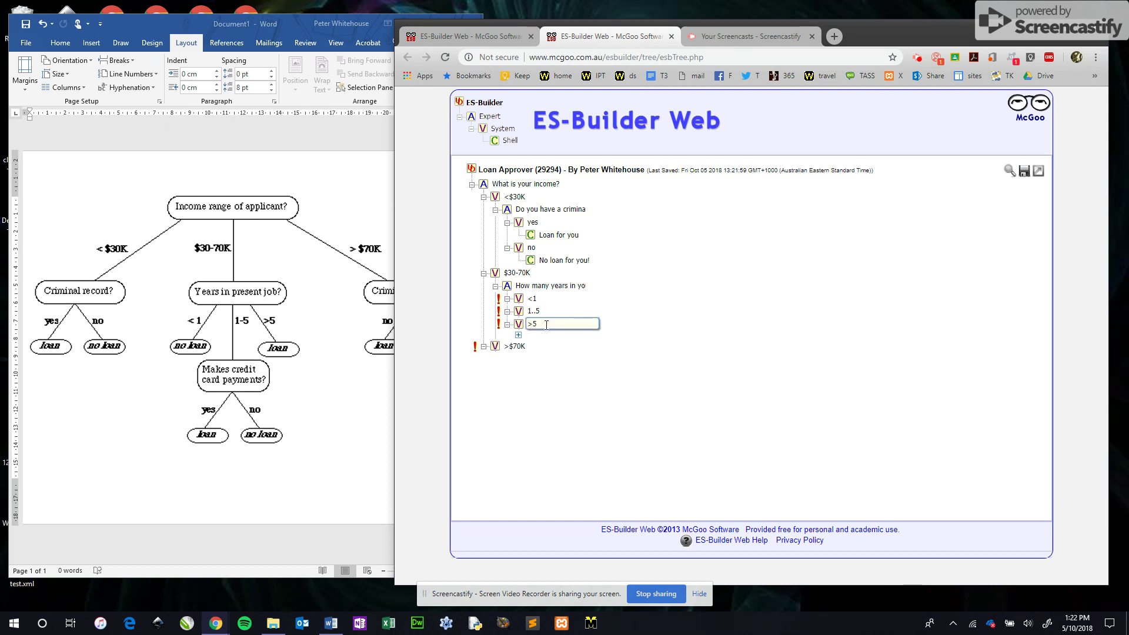
{"action": "key", "text": "Return"}
{"action": "left_click", "coordinate": [545, 325]}
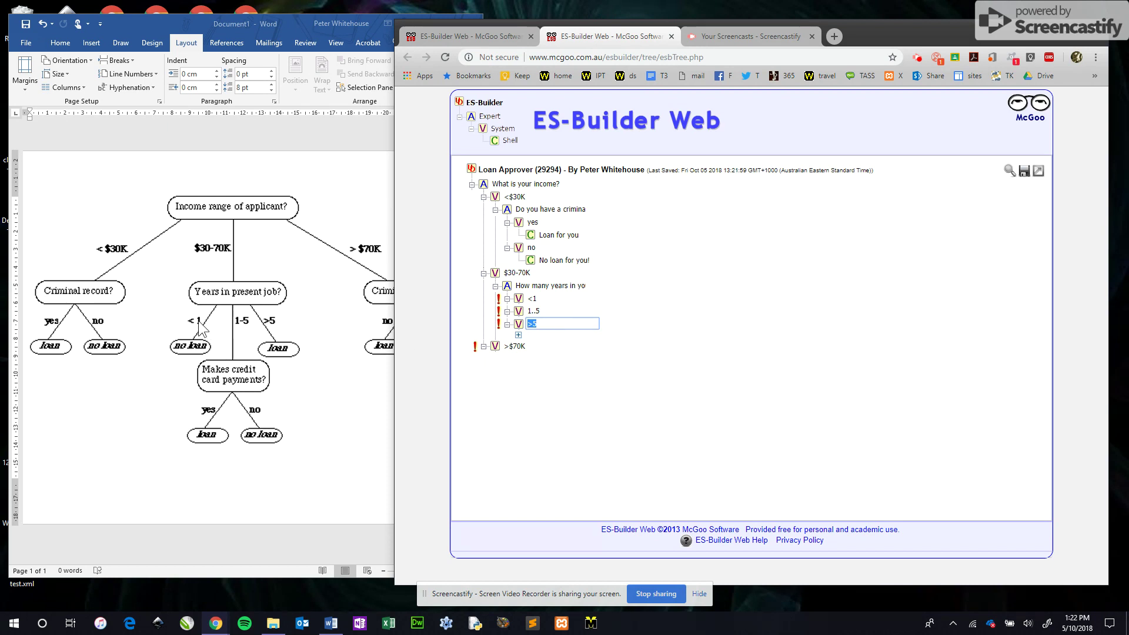
{"action": "left_click", "coordinate": [517, 303]}
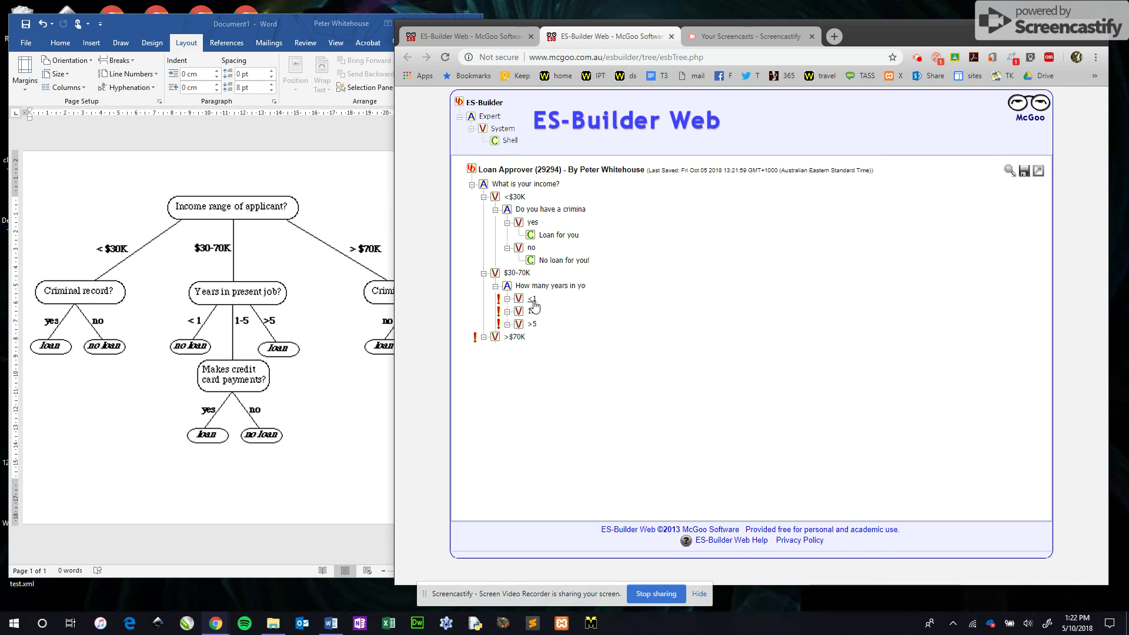
Add a conclusion under the "<1" years value and name it "No loan for you"
{"action": "left_click", "coordinate": [532, 298]}
{"action": "right_click", "coordinate": [535, 299]}
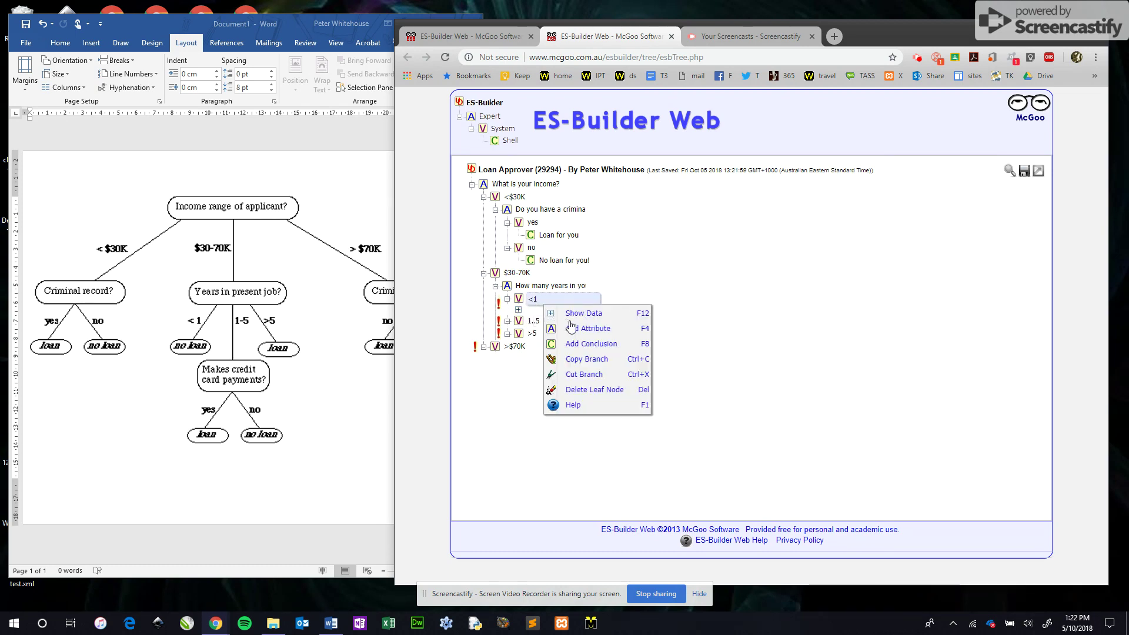
{"action": "left_click", "coordinate": [590, 347]}
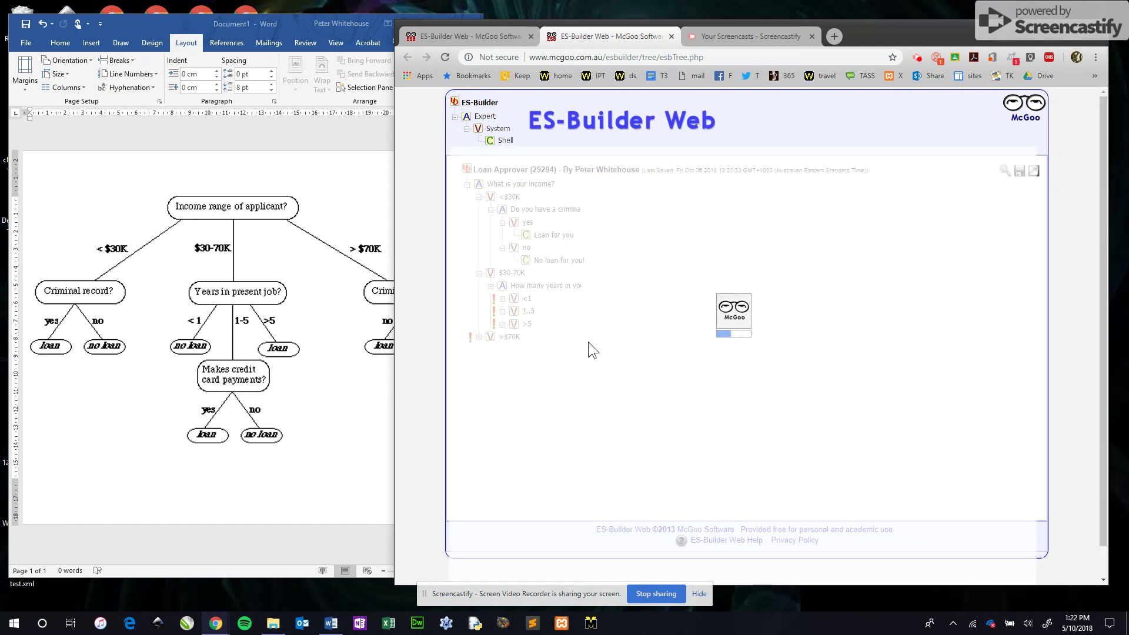
{"action": "left_click", "coordinate": [560, 312]}
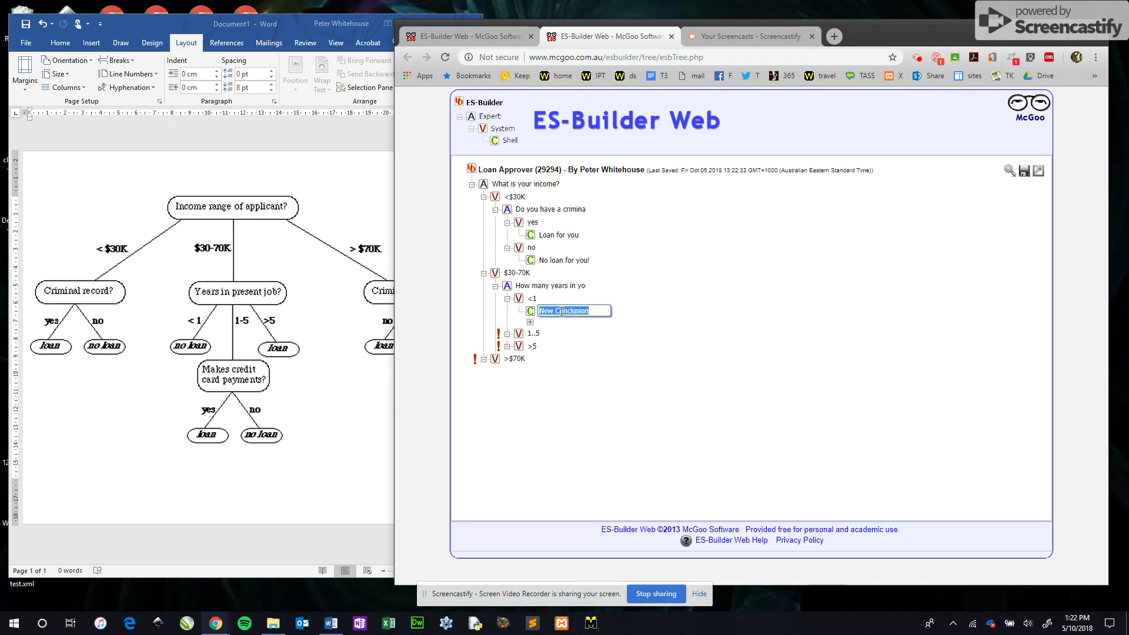
{"action": "type", "text": "No loan for you"}
{"action": "key", "text": "Return"}
{"action": "left_click", "coordinate": [562, 314]}
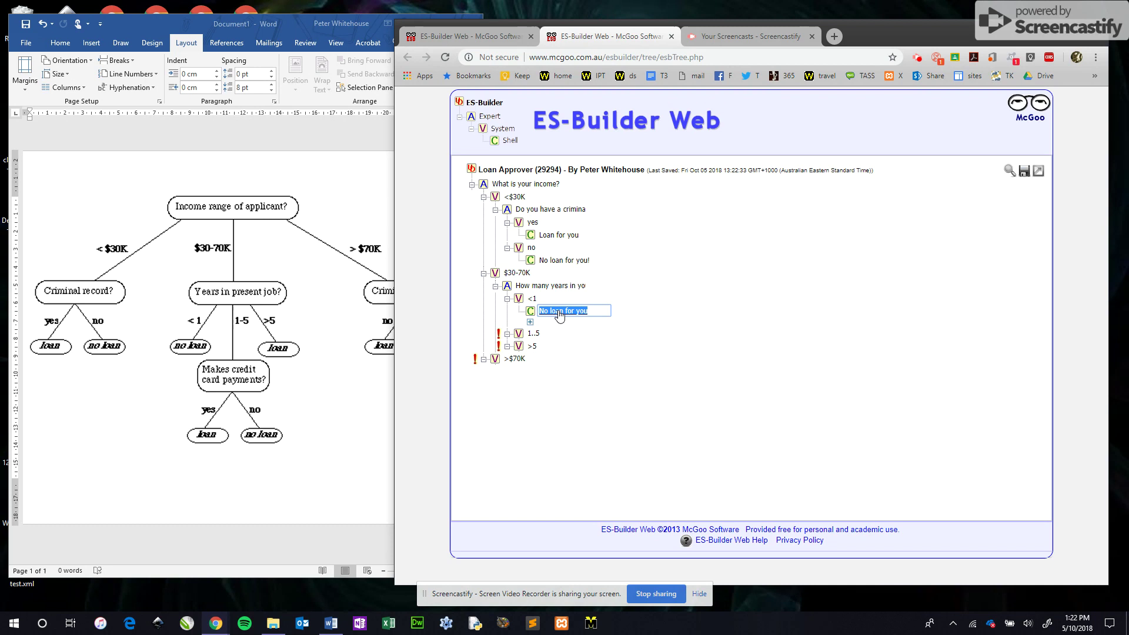
Add a conclusion under the ">5" years value and name it "Loan for you"
{"action": "left_click", "coordinate": [538, 323]}
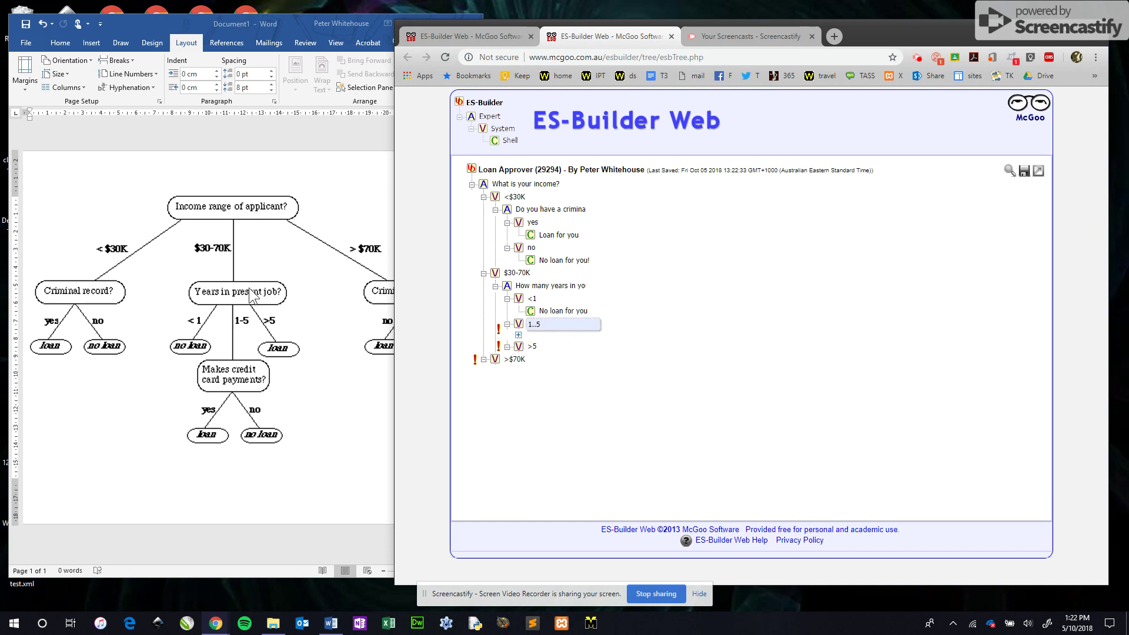
{"action": "left_click", "coordinate": [532, 346]}
{"action": "right_click", "coordinate": [536, 340]}
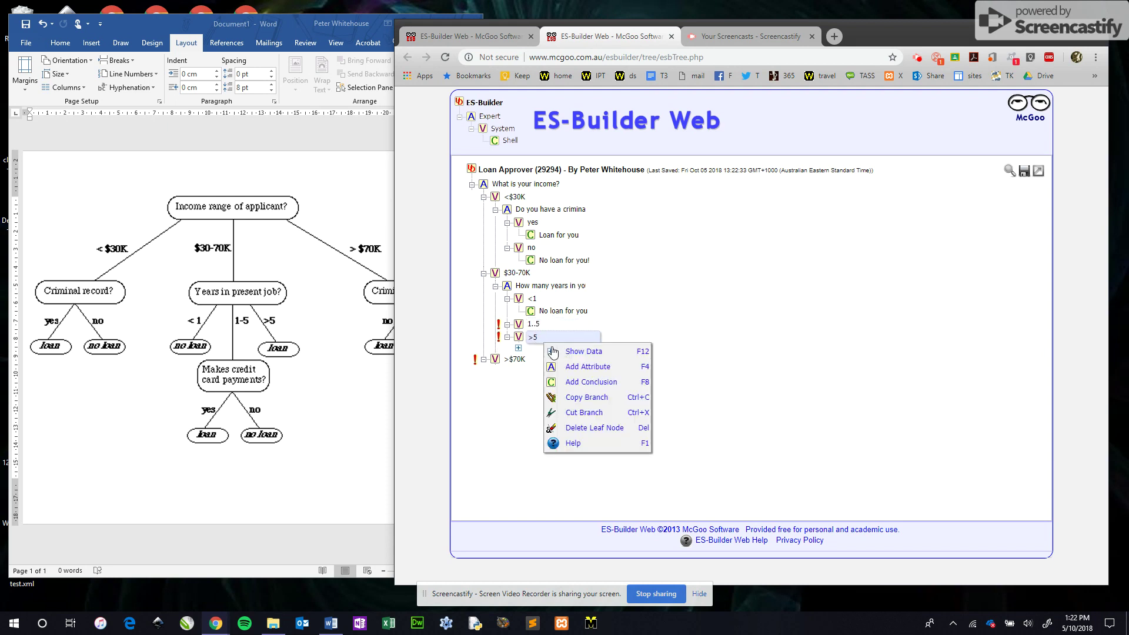
{"action": "left_click", "coordinate": [572, 377]}
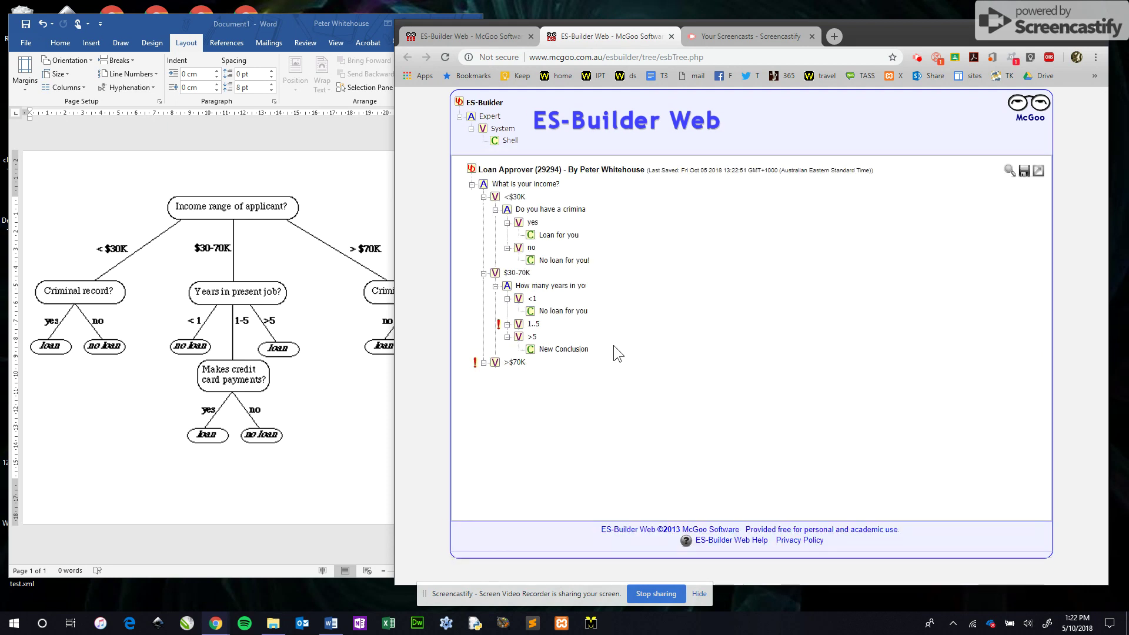
{"action": "left_click", "coordinate": [555, 350]}
{"action": "type", "text": "Loan for you"}
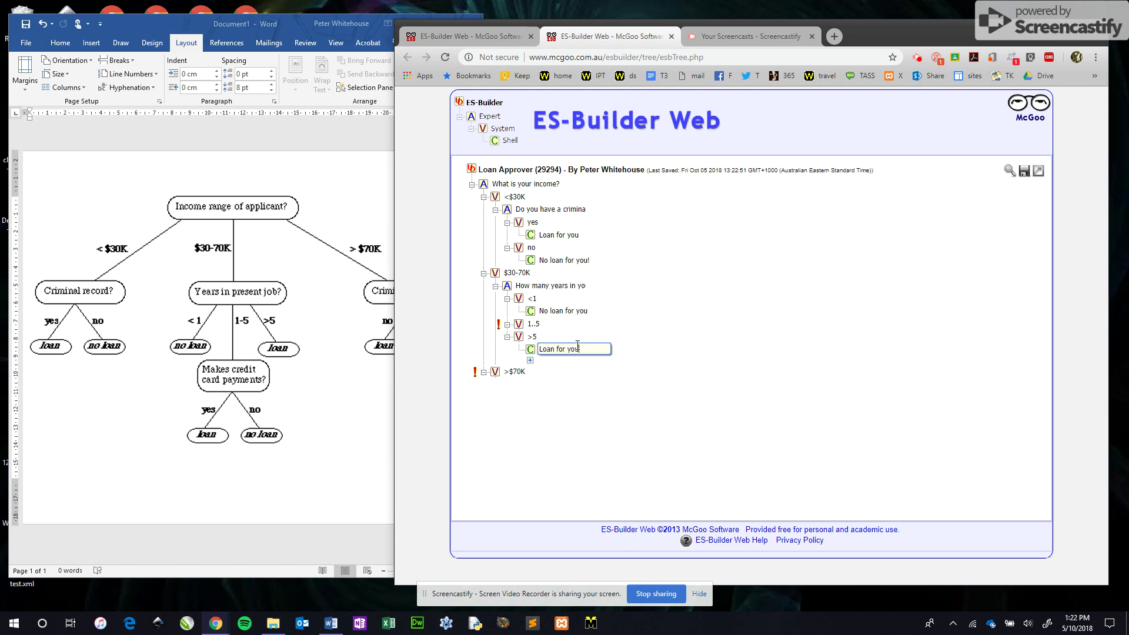
{"action": "key", "text": "Return"}
{"action": "left_click", "coordinate": [577, 349]}
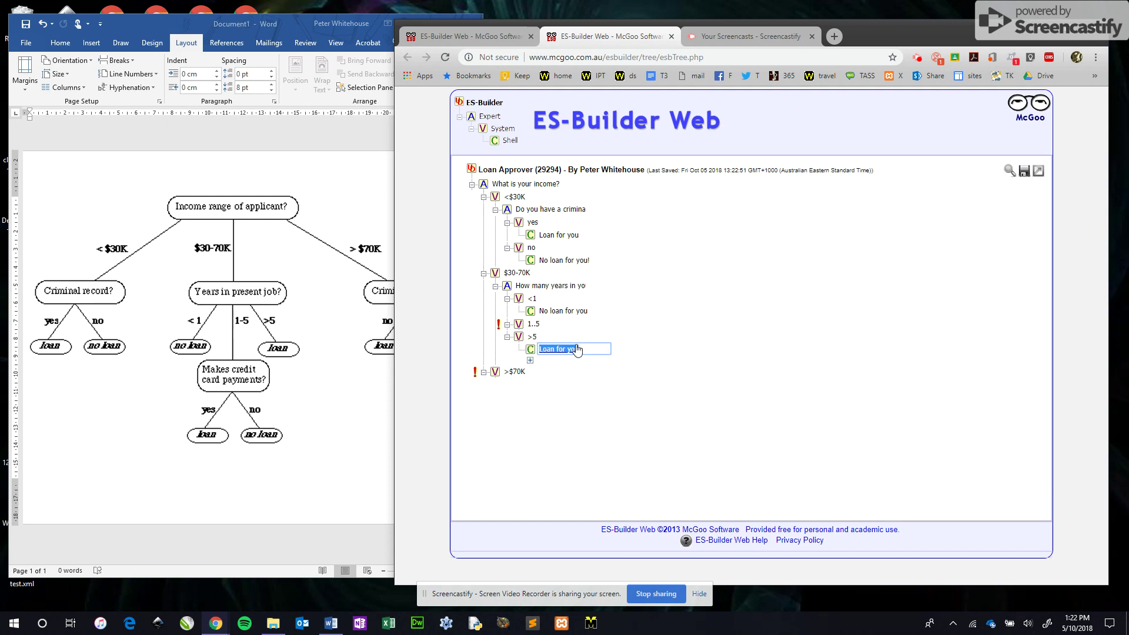
Add an attribute under the "1..5" years value and name it "Credit card payments on time?"
{"action": "left_click", "coordinate": [534, 324]}
{"action": "right_click", "coordinate": [535, 323]}
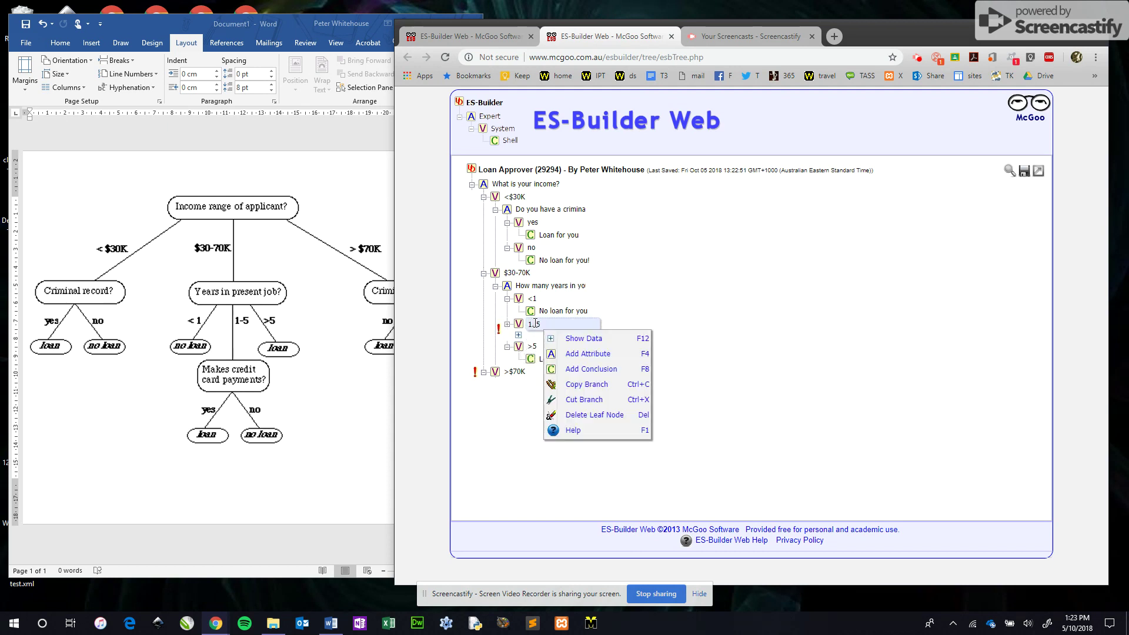
{"action": "left_click", "coordinate": [570, 353]}
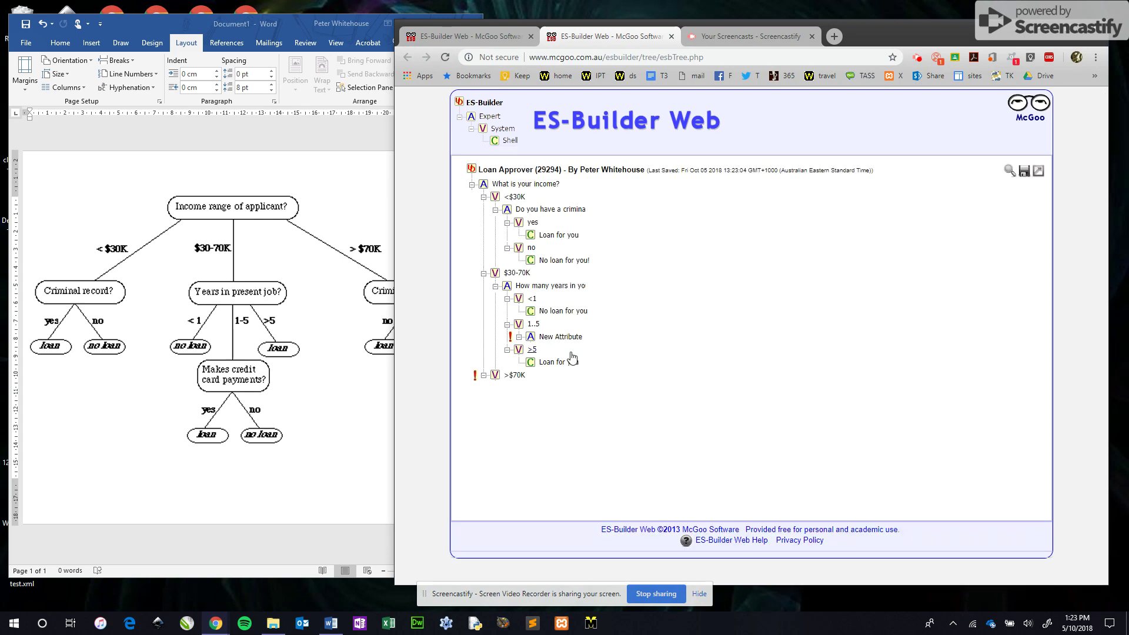
{"action": "left_click", "coordinate": [553, 337]}
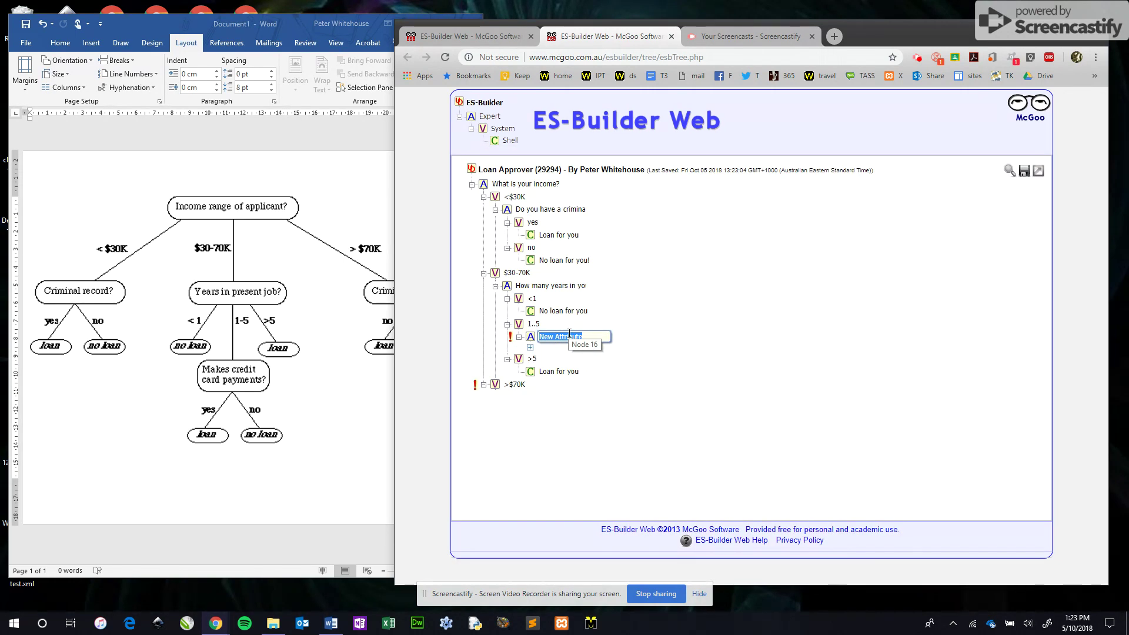
{"action": "type", "text": "Credit card payment"}
{"action": "type", "text": "s on time?"}
{"action": "left_click_drag", "start_coordinate": [569, 334], "coordinate": [570, 338]}
Add two values under the credit card payments attribute
{"action": "right_click", "coordinate": [538, 336]}
{"action": "left_click", "coordinate": [589, 368]}
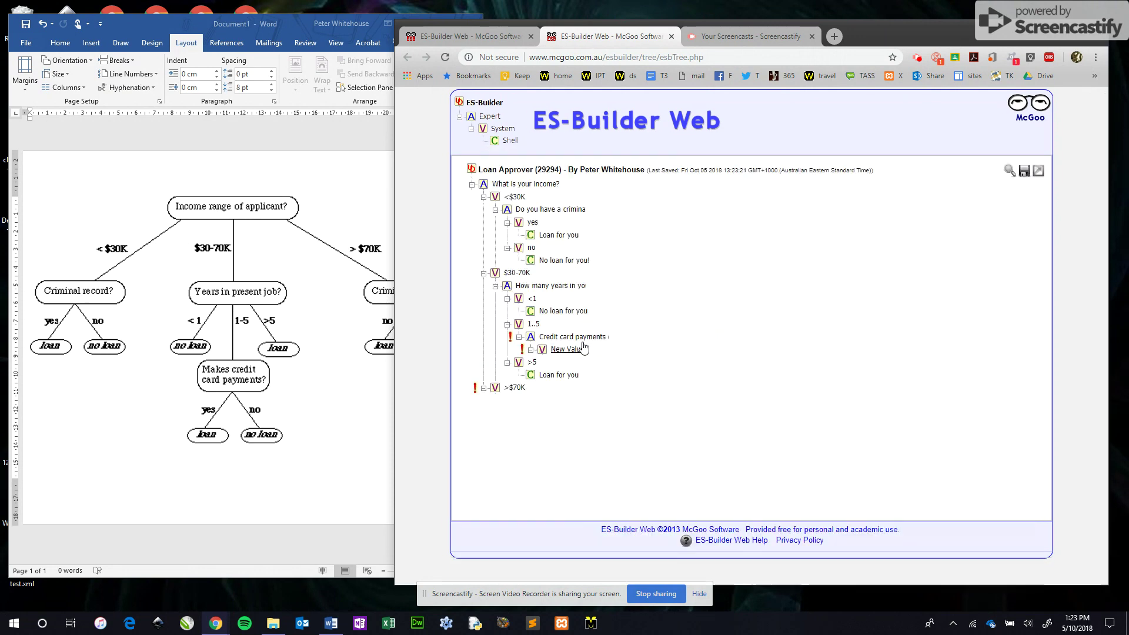
{"action": "right_click", "coordinate": [564, 339]}
{"action": "left_click", "coordinate": [595, 368]}
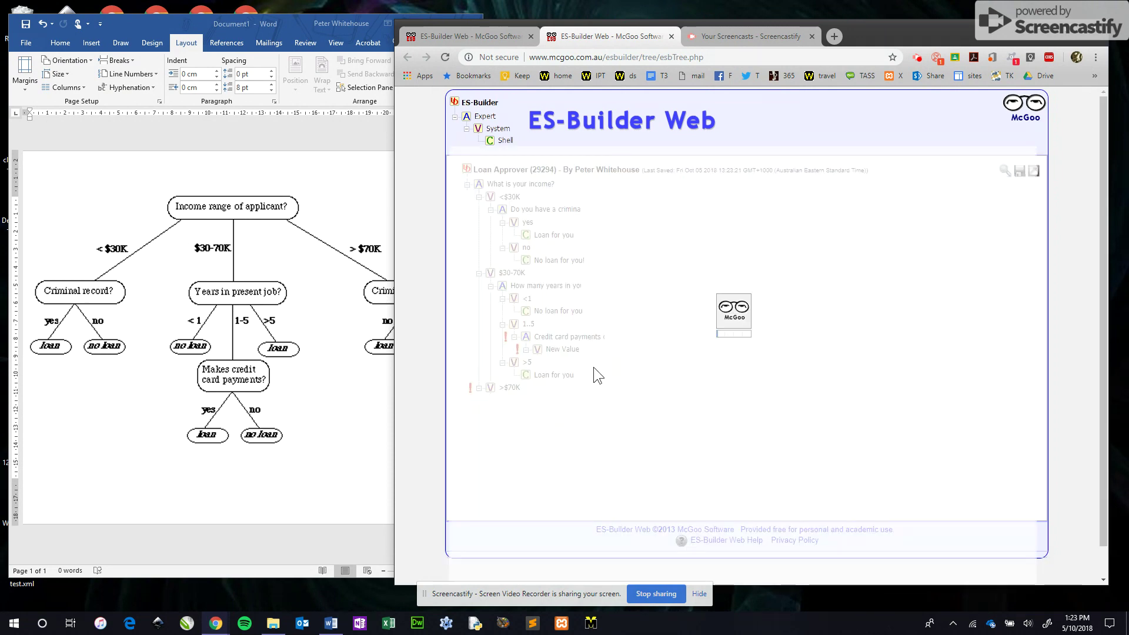
Rename the first value under the credit card payments attribute as "yes"
{"action": "left_click", "coordinate": [563, 350]}
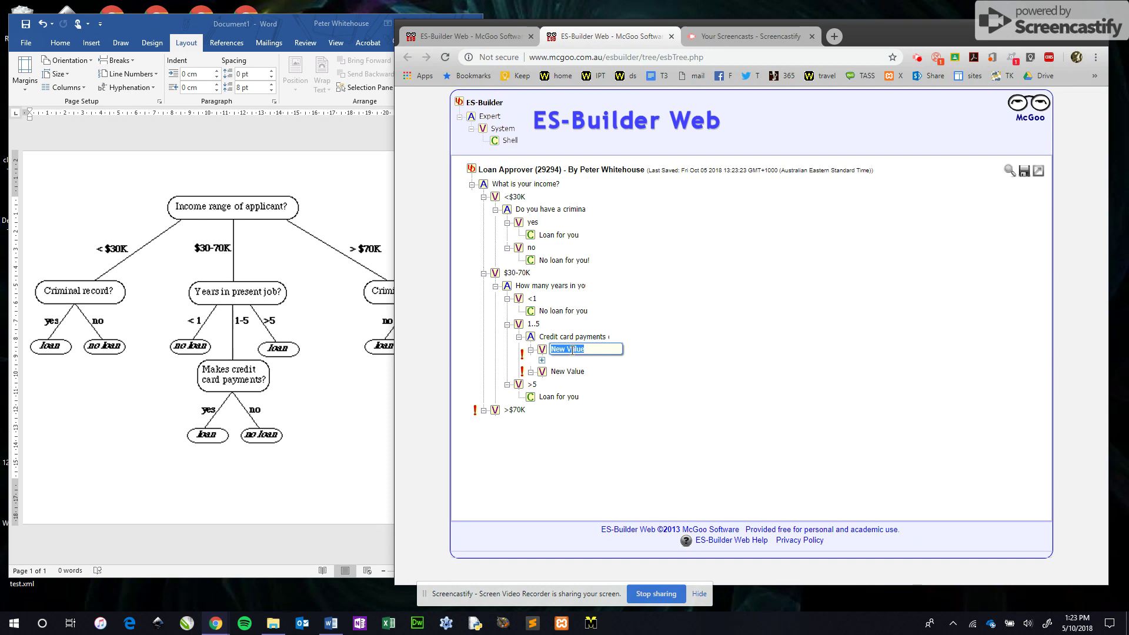
{"action": "type", "text": "yes"}
{"action": "key", "text": "Return"}
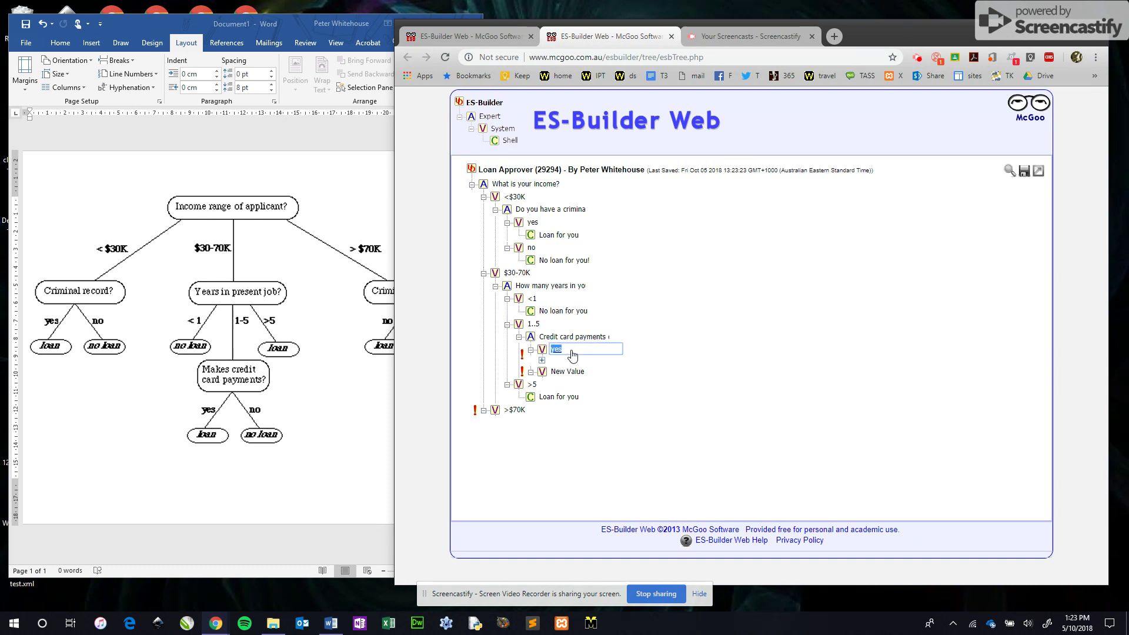
Rename the second value under the credit card payments attribute as "no"
{"action": "double_click", "coordinate": [564, 372]}
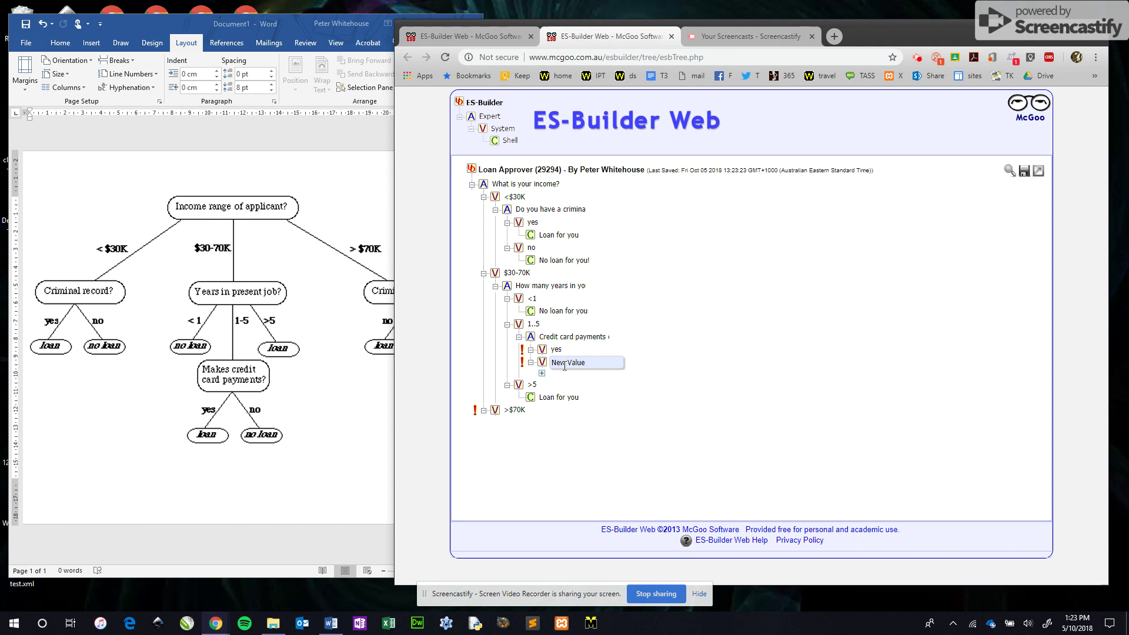
{"action": "type", "text": "no"}
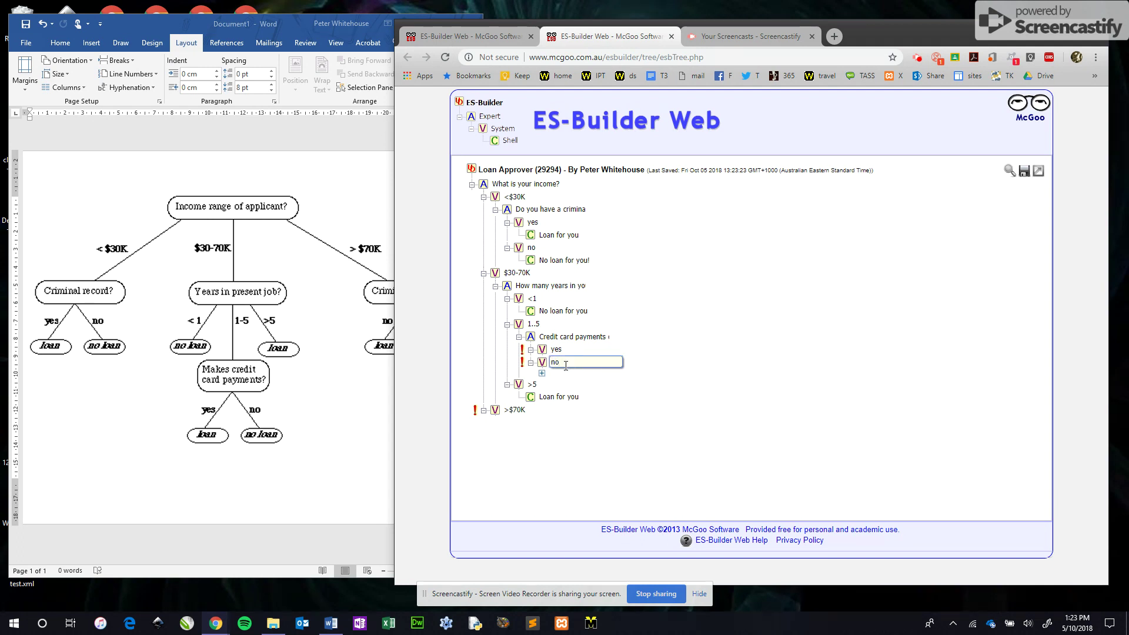
{"action": "key", "text": "Return"}
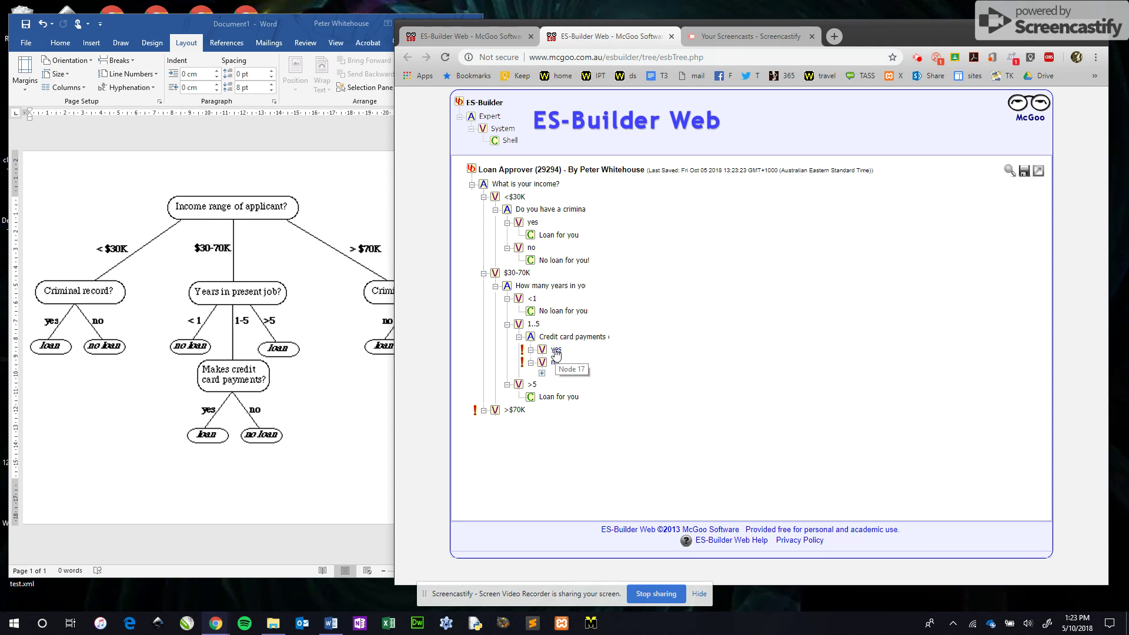
Add a conclusion under the "yes" value of the credit card payments attribute and name it "Loan for you"
{"action": "right_click", "coordinate": [556, 352]}
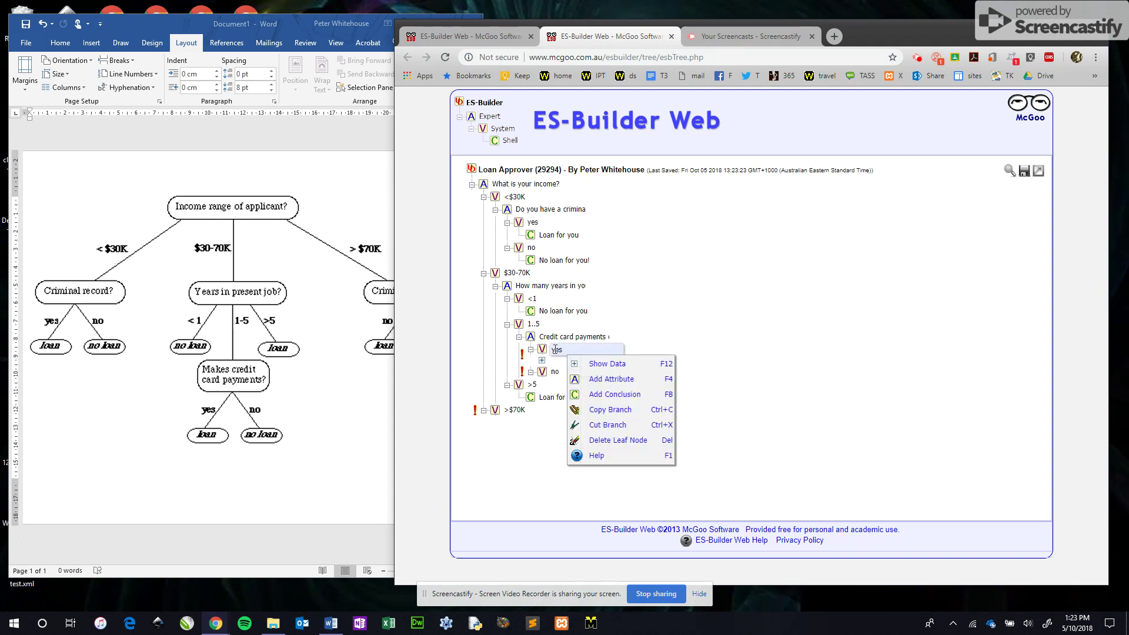
{"action": "left_click", "coordinate": [606, 395]}
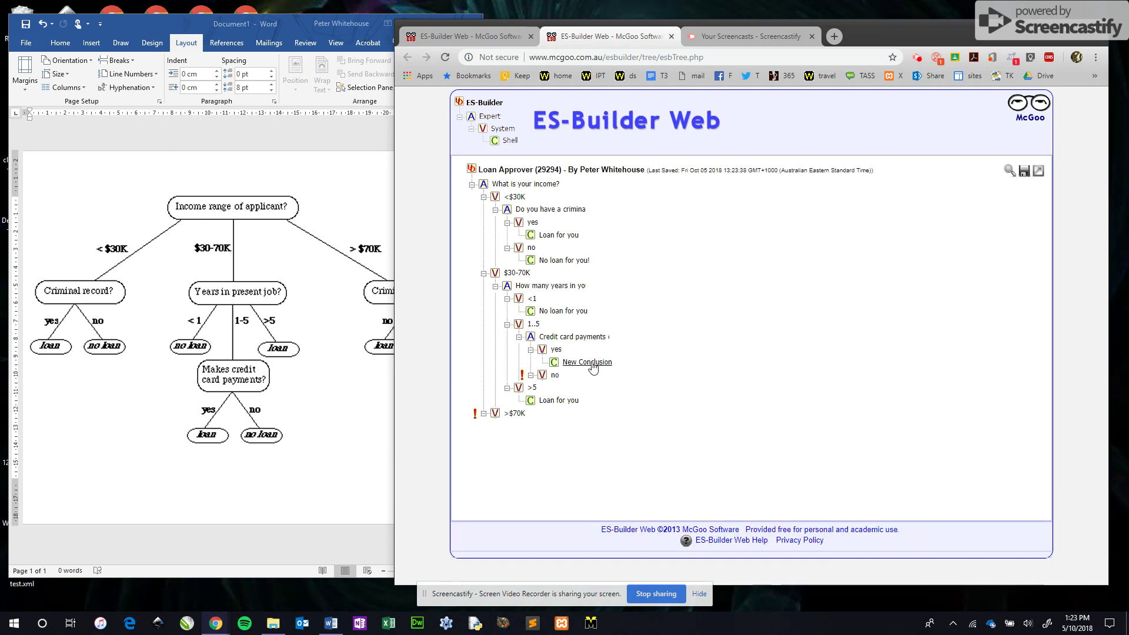
{"action": "double_click", "coordinate": [585, 362]}
{"action": "triple_click", "coordinate": [584, 361]}
{"action": "type", "text": "L"}
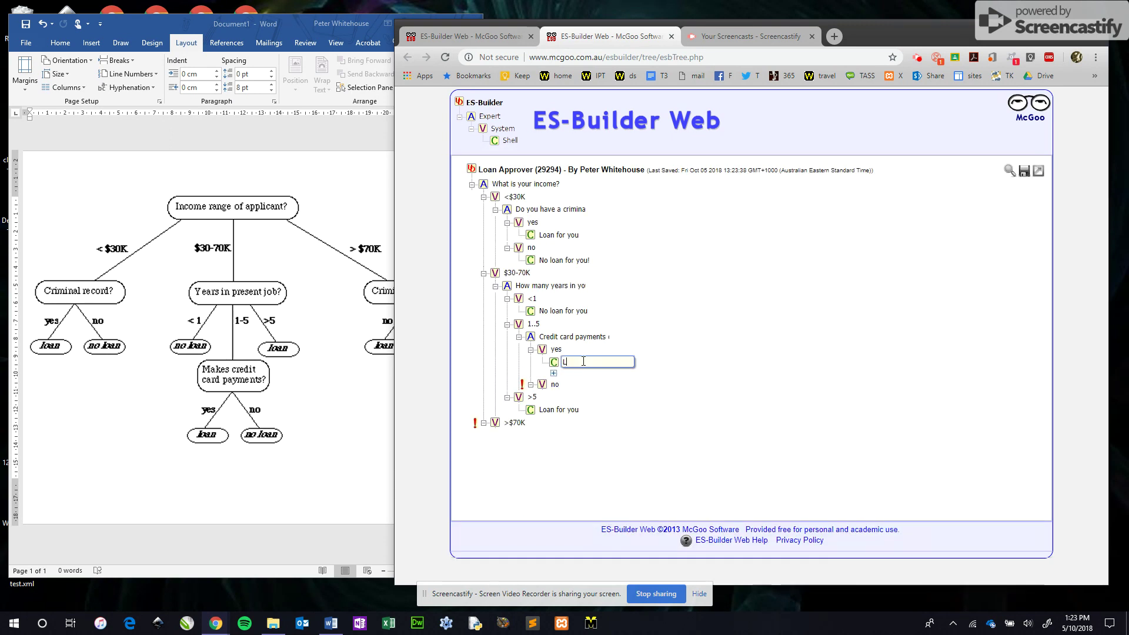
{"action": "type", "text": "oan for you"}
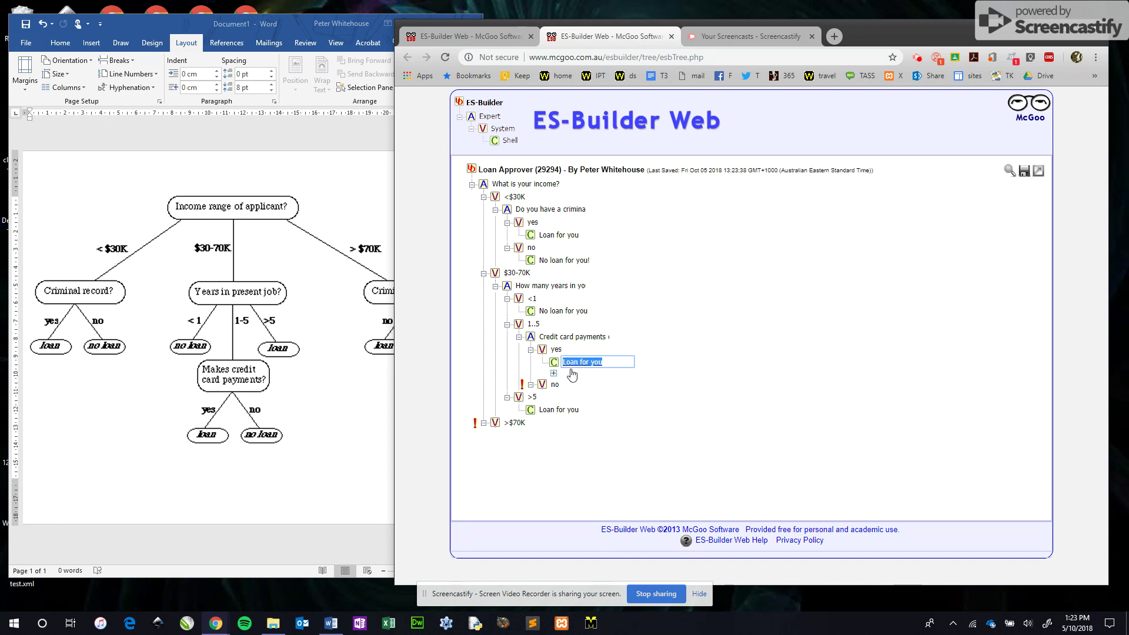
Add a conclusion under the "no" value of the credit card payments attribute and name it "No loan for you"
{"action": "left_click", "coordinate": [558, 388]}
{"action": "left_click", "coordinate": [554, 375]}
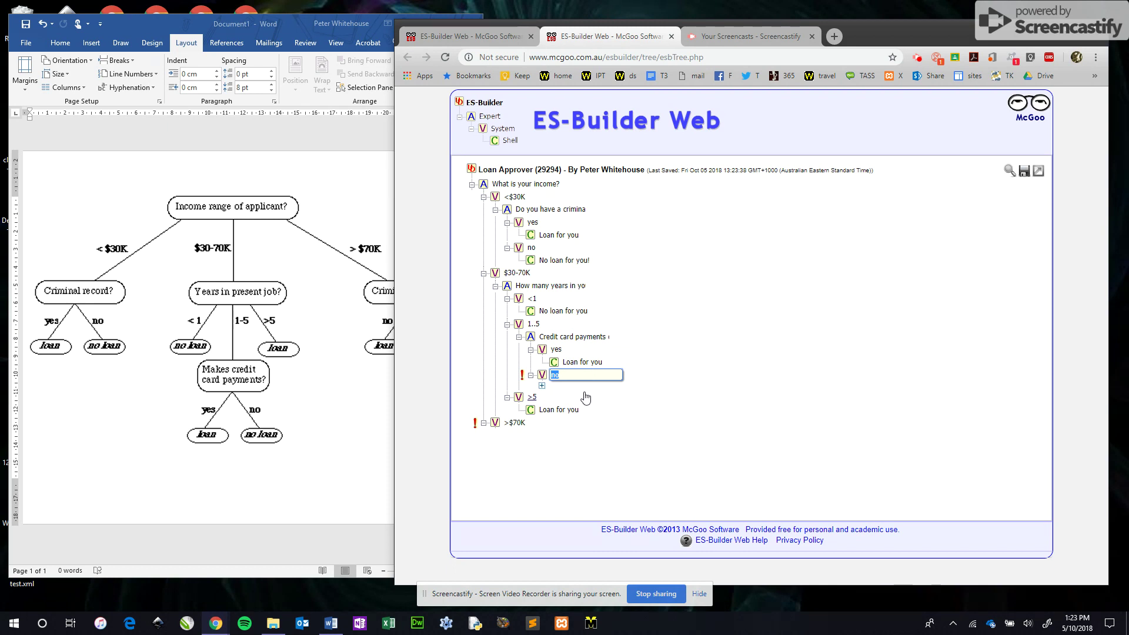
{"action": "right_click", "coordinate": [559, 376]}
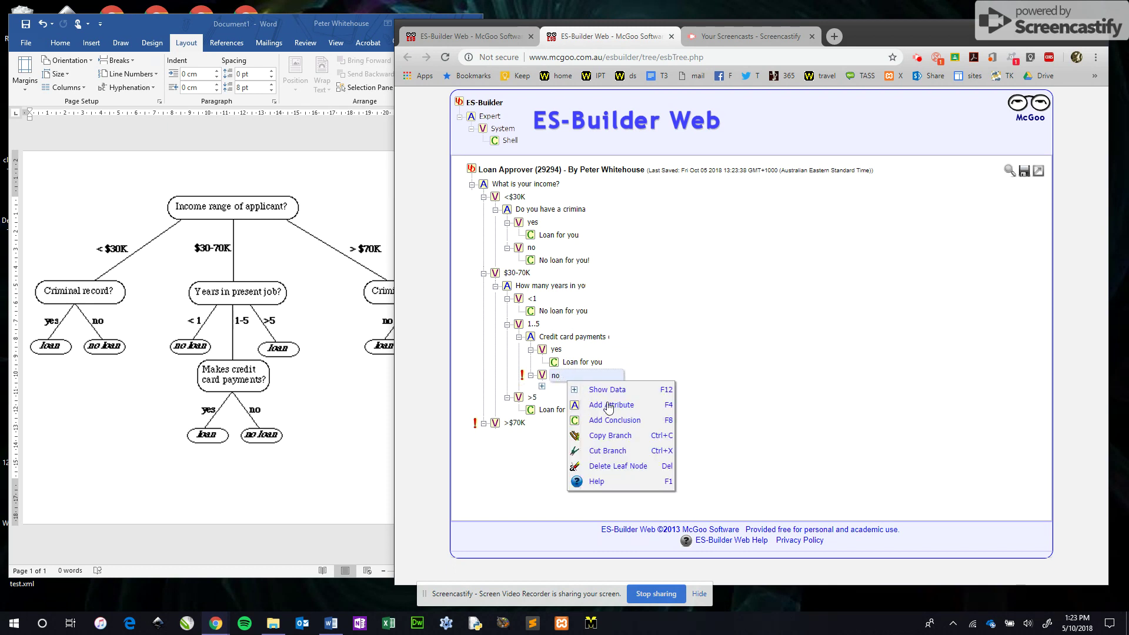
{"action": "left_click", "coordinate": [604, 420]}
{"action": "double_click", "coordinate": [574, 387]}
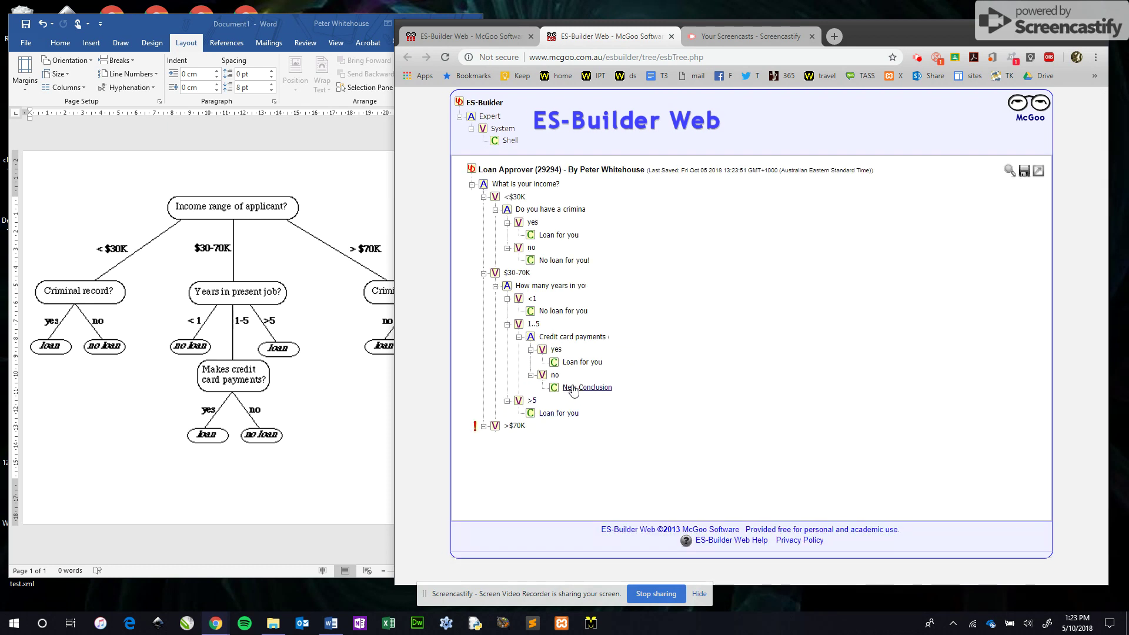
{"action": "type", "text": "No"}
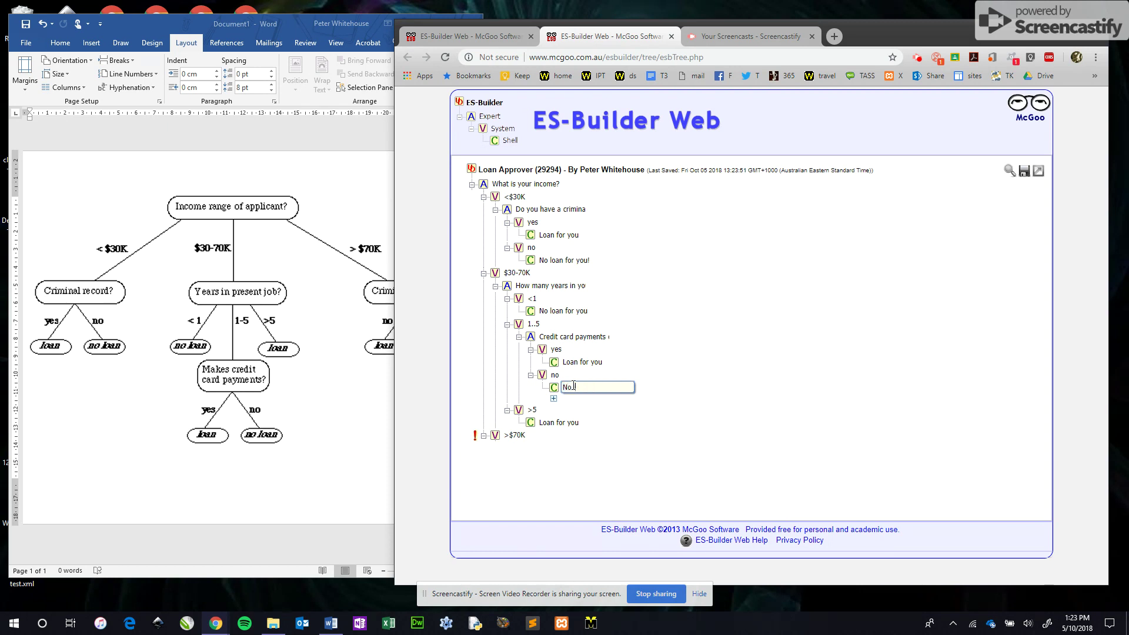
{"action": "type", "text": " loan for you"}
{"action": "key", "text": "Return"}
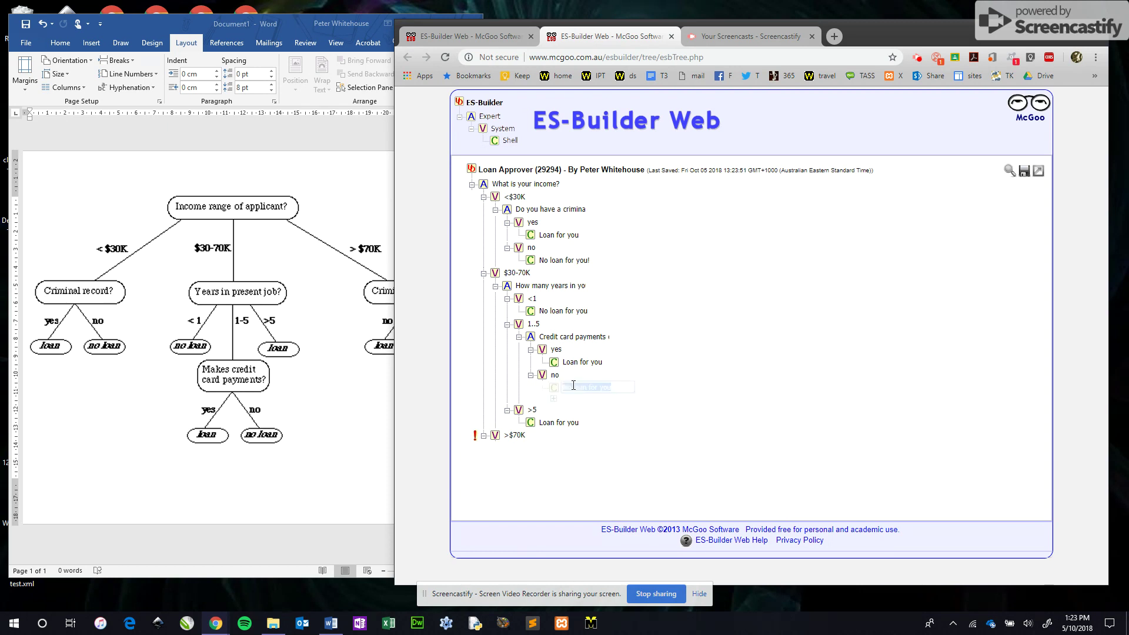
{"action": "double_click", "coordinate": [573, 387]}
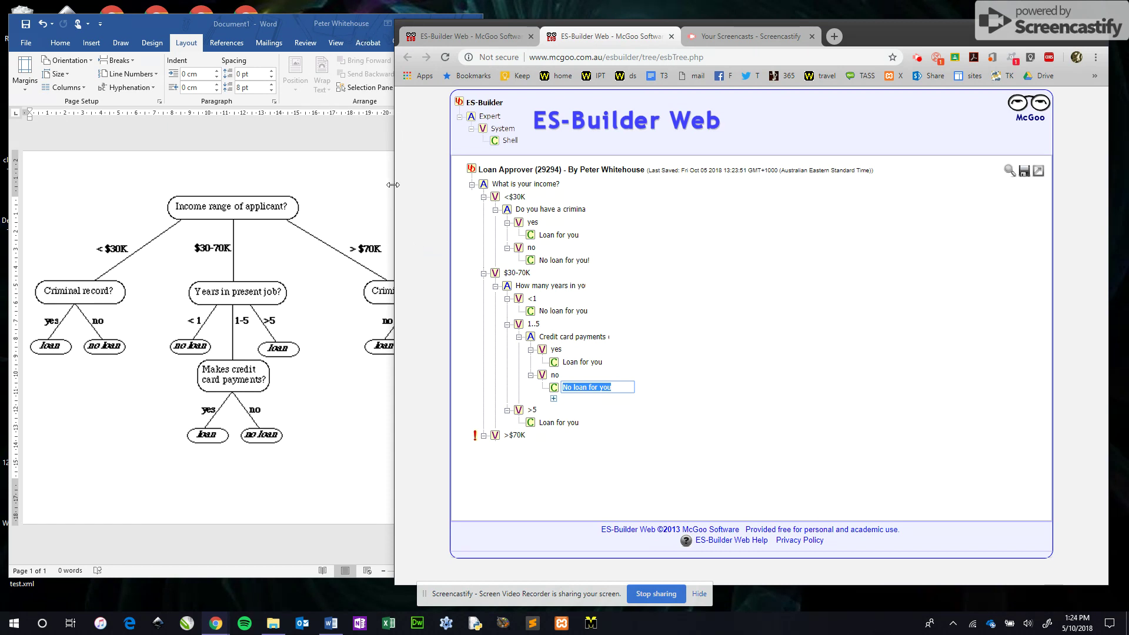
Narrow the browser window to uncover the whole diagram, and add the attribute "Do you have a criminal record?" under the ">$70K" value
{"action": "left_click_drag", "start_coordinate": [391, 184], "coordinate": [467, 191]}
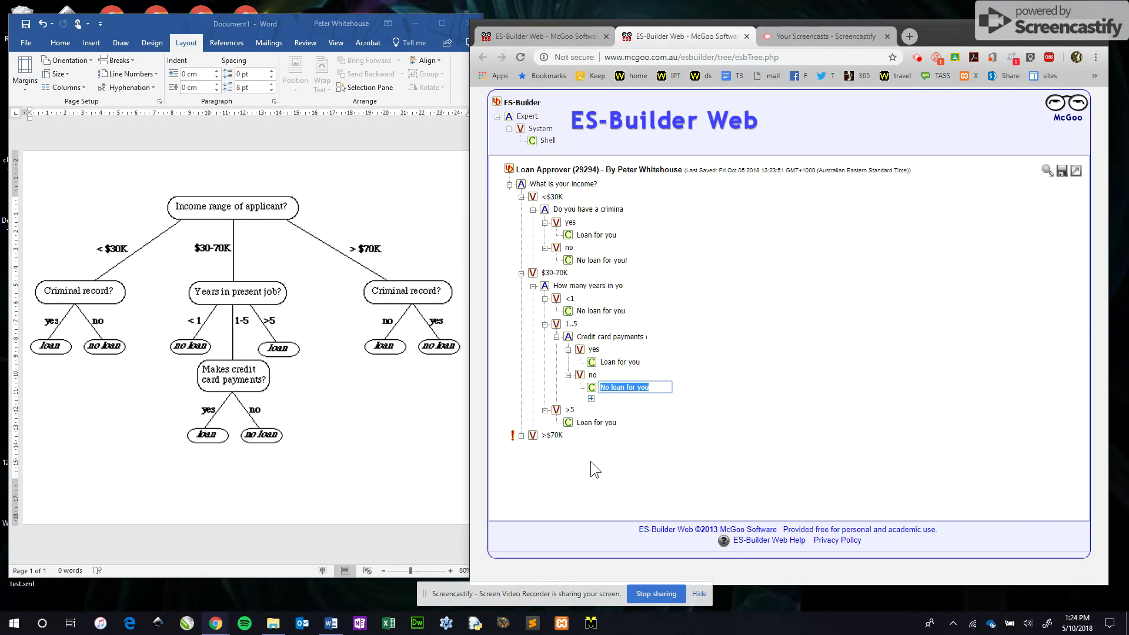
{"action": "mouse_move", "coordinate": [555, 439]}
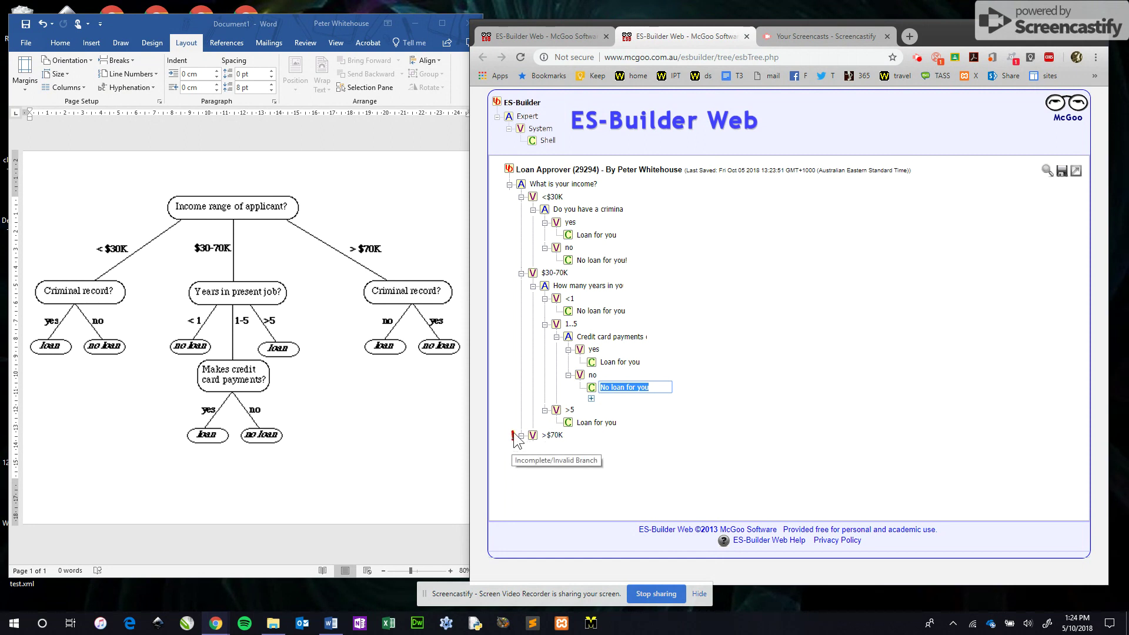
{"action": "left_click", "coordinate": [553, 438]}
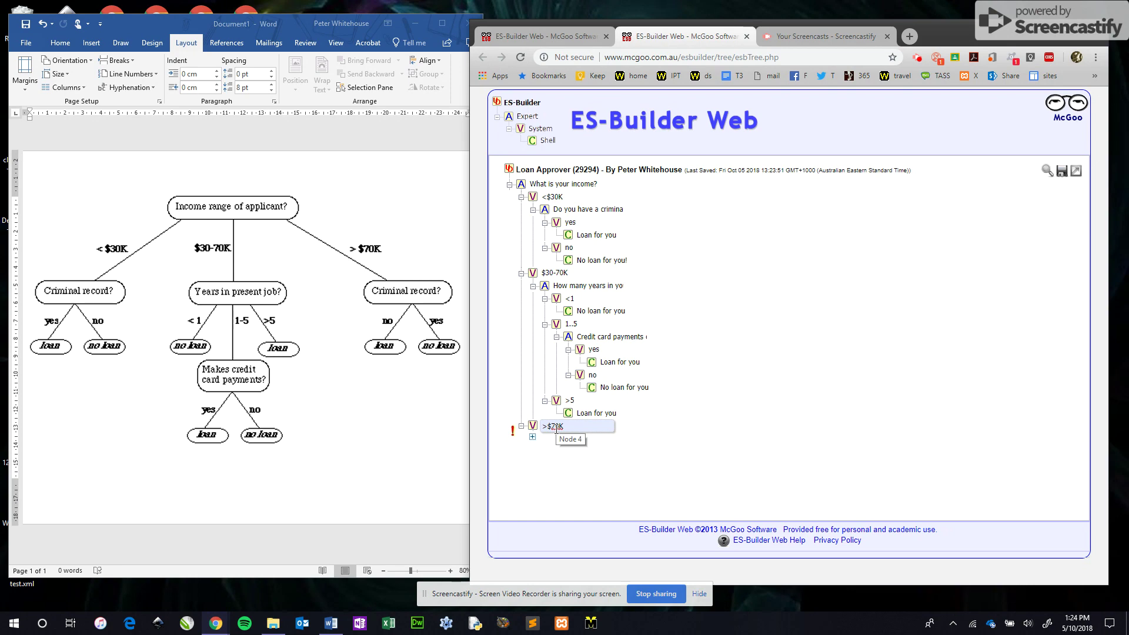
{"action": "right_click", "coordinate": [555, 429]}
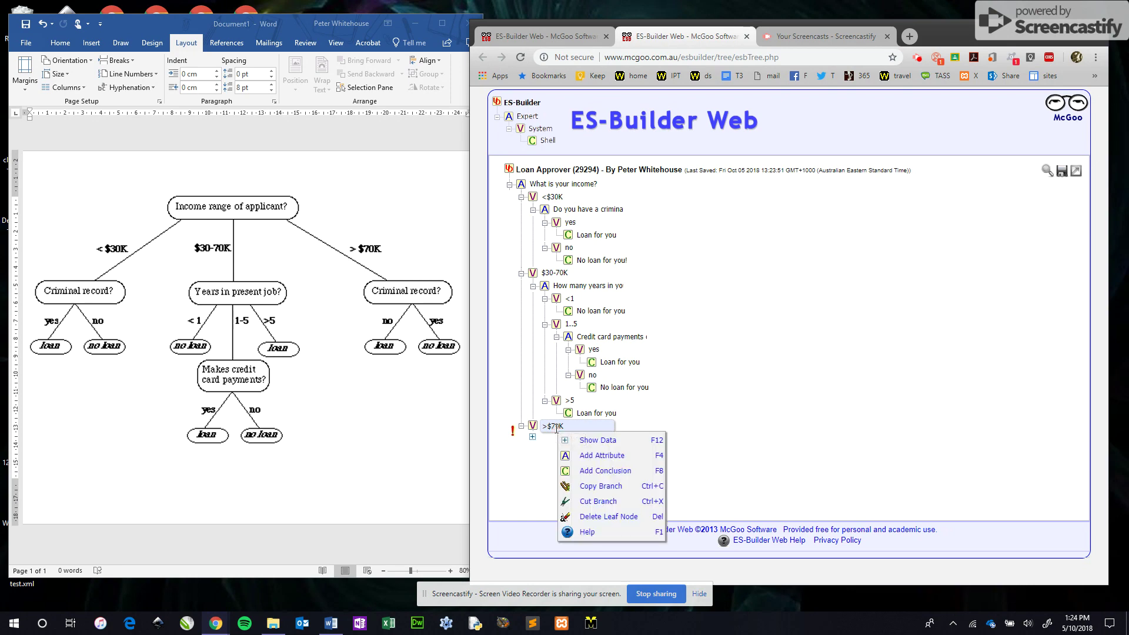
{"action": "left_click", "coordinate": [594, 455]}
{"action": "left_click", "coordinate": [571, 439]}
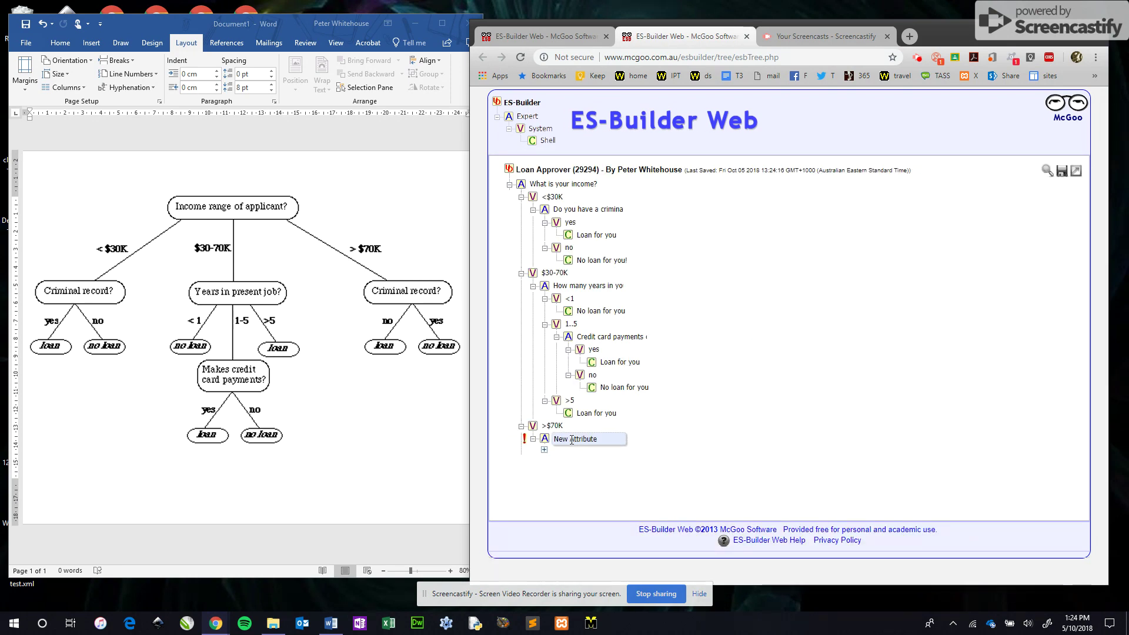
{"action": "type", "text": "Do you have a crim"}
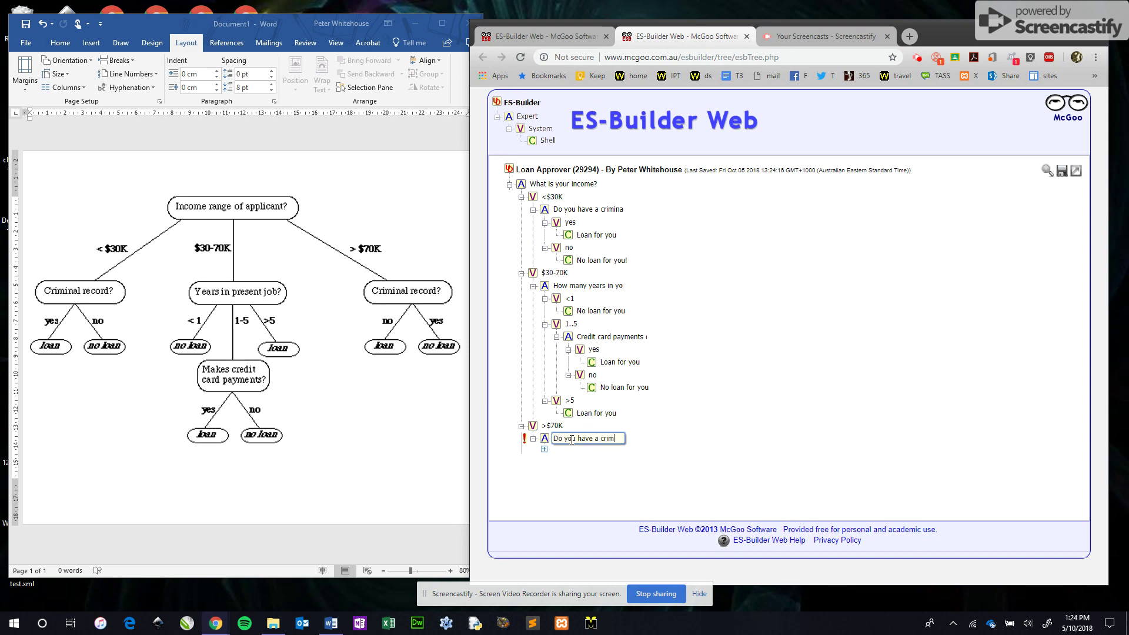
{"action": "type", "text": "inal record"}
{"action": "type", "text": "?"}
{"action": "key", "text": "ctrl+a"}
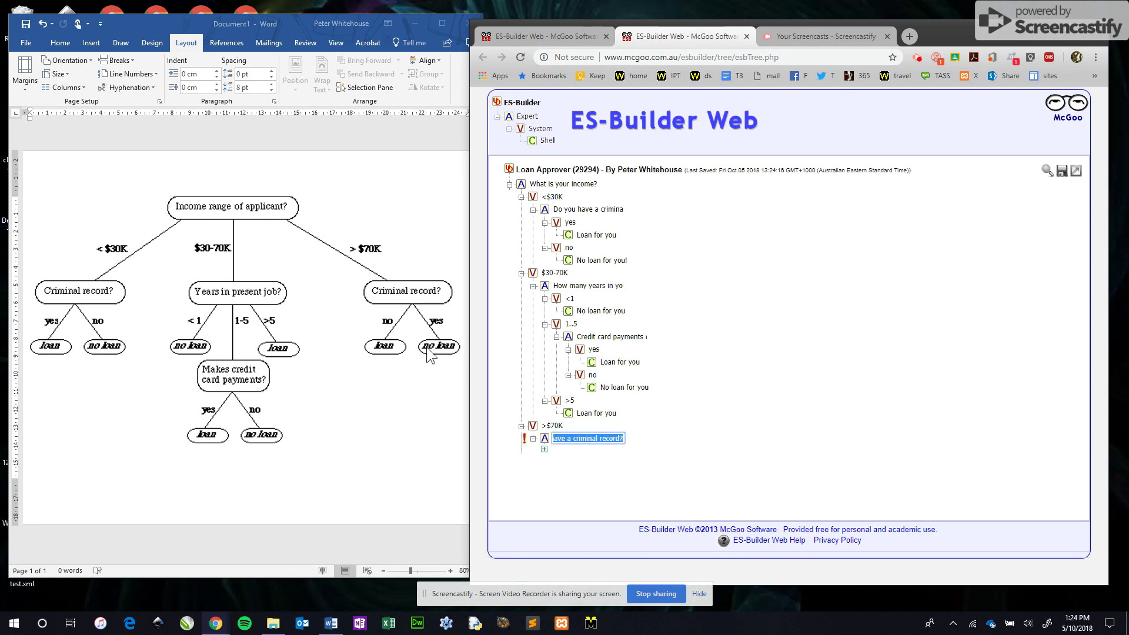
Add two values under the criminal record attribute of the ">$70K" branch
{"action": "right_click", "coordinate": [580, 438]}
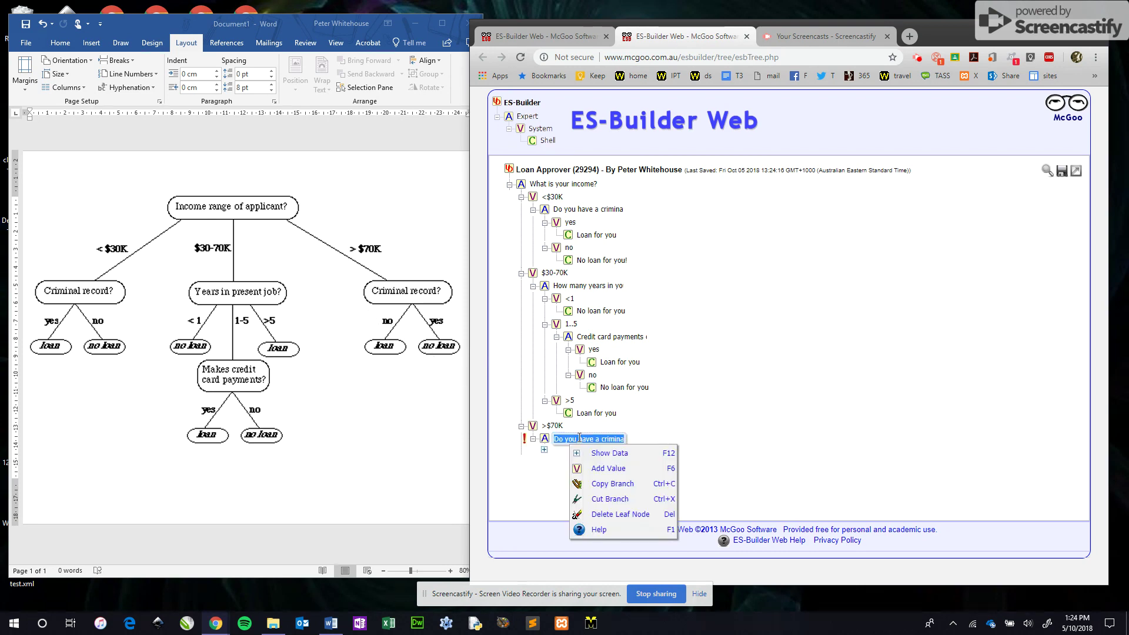
{"action": "left_click", "coordinate": [600, 465]}
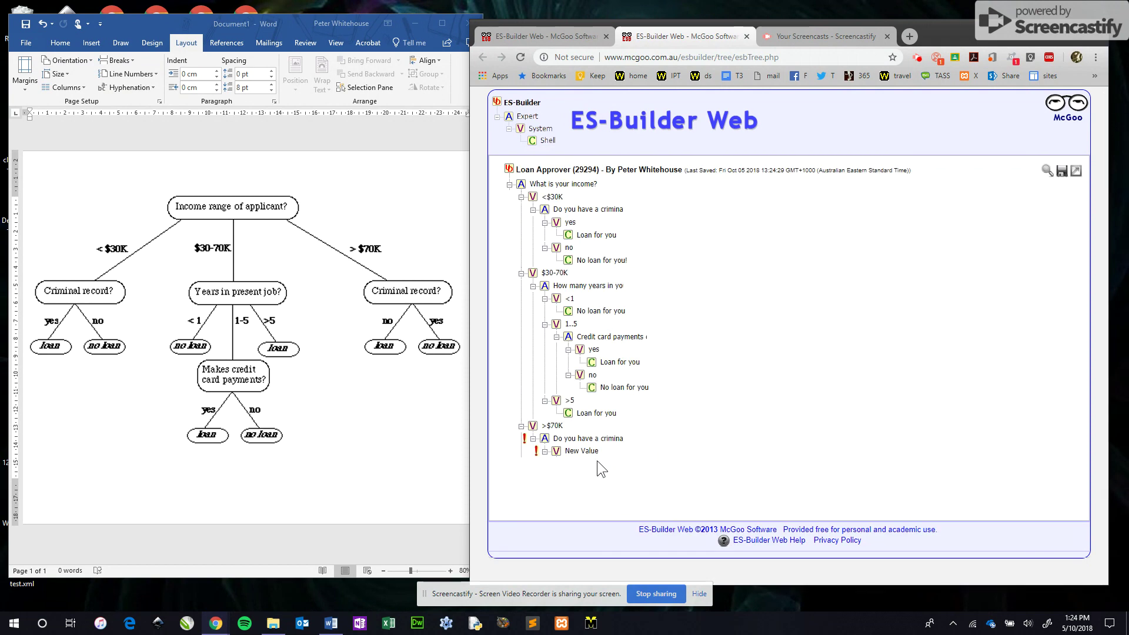
{"action": "right_click", "coordinate": [585, 441]}
{"action": "left_click", "coordinate": [609, 468]}
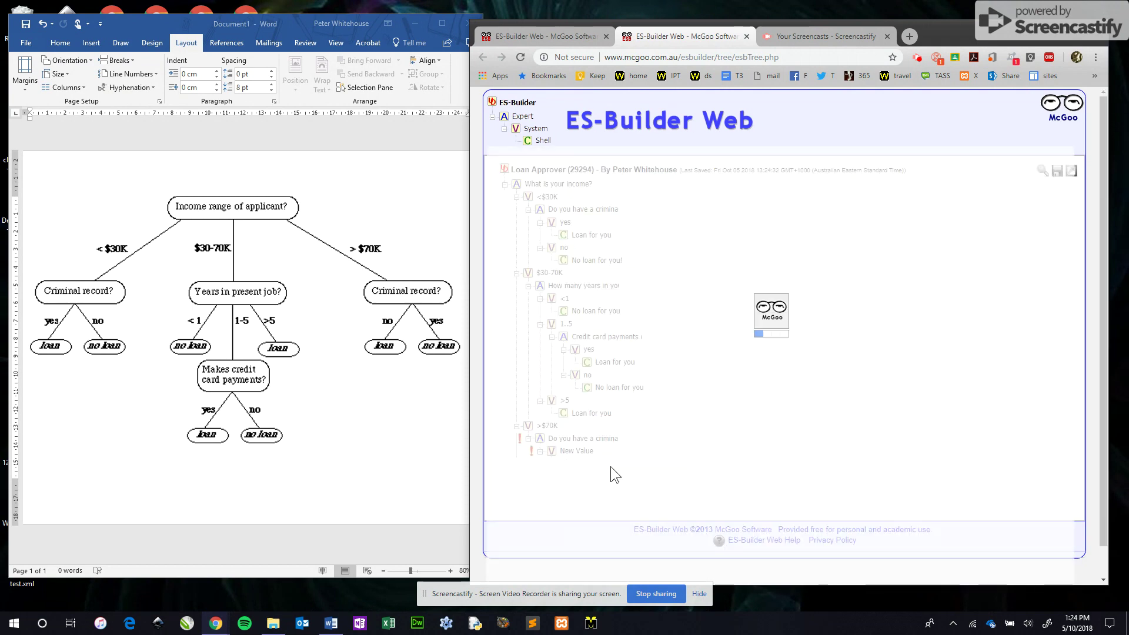
Name the two new values under the ">$70K" criminal record attribute "yes" and "no", in that order
{"action": "left_click", "coordinate": [582, 450]}
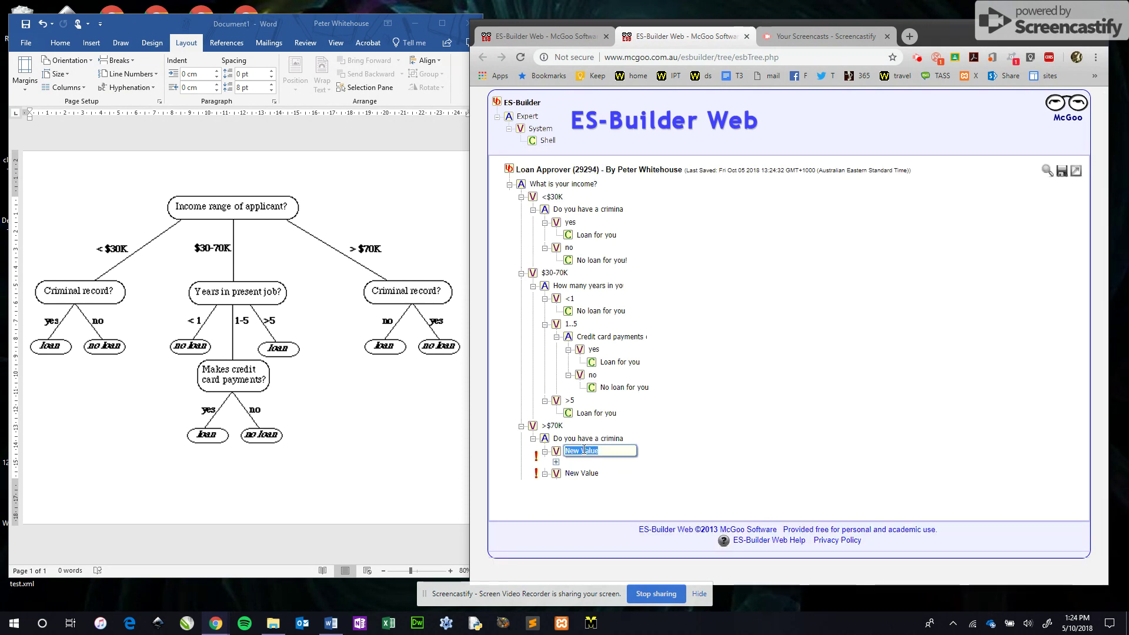
{"action": "type", "text": "yes"}
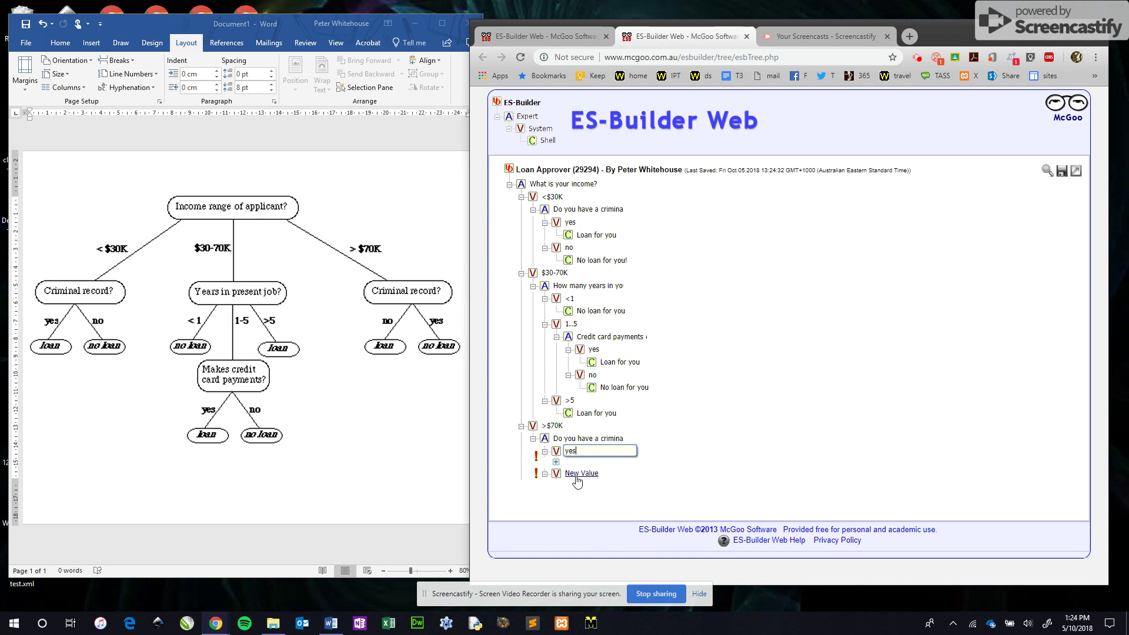
{"action": "left_click", "coordinate": [580, 475]}
{"action": "left_click", "coordinate": [586, 464]}
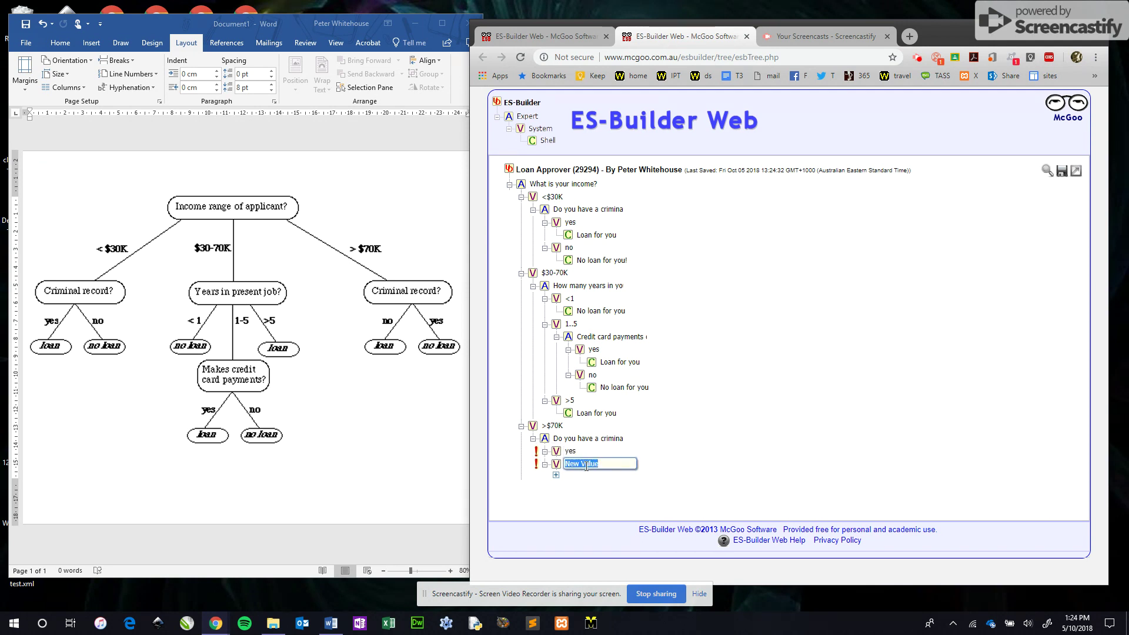
{"action": "type", "text": "no"}
{"action": "double_click", "coordinate": [587, 466]}
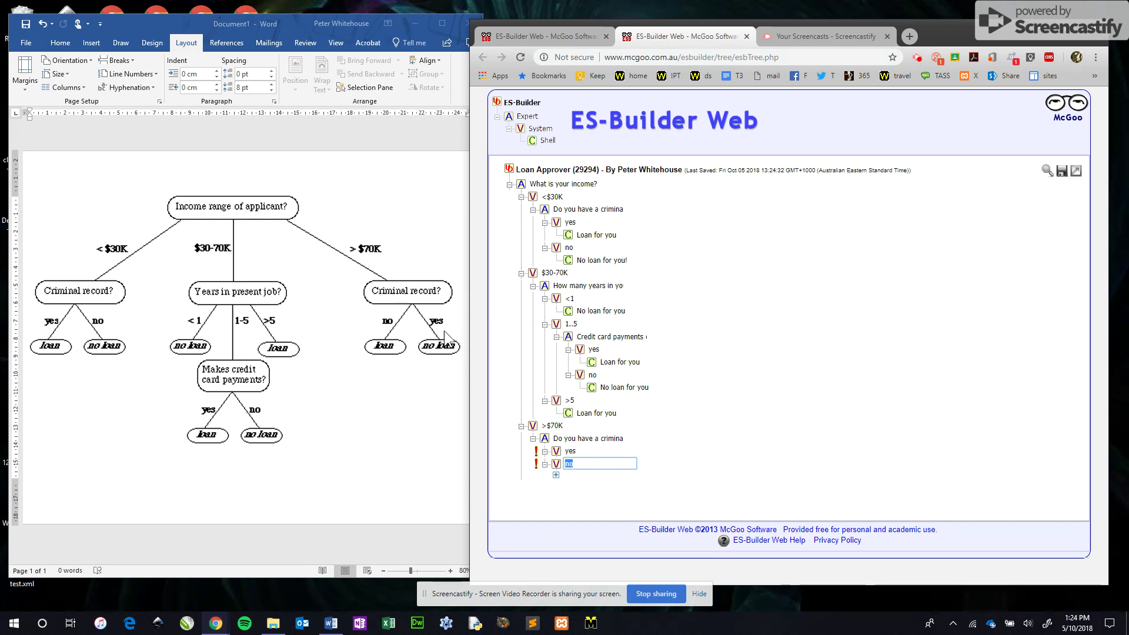
Add a conclusion under the "no" value of the ">$70K" criminal record attribute and name it "No loan for you"
{"action": "right_click", "coordinate": [582, 470]}
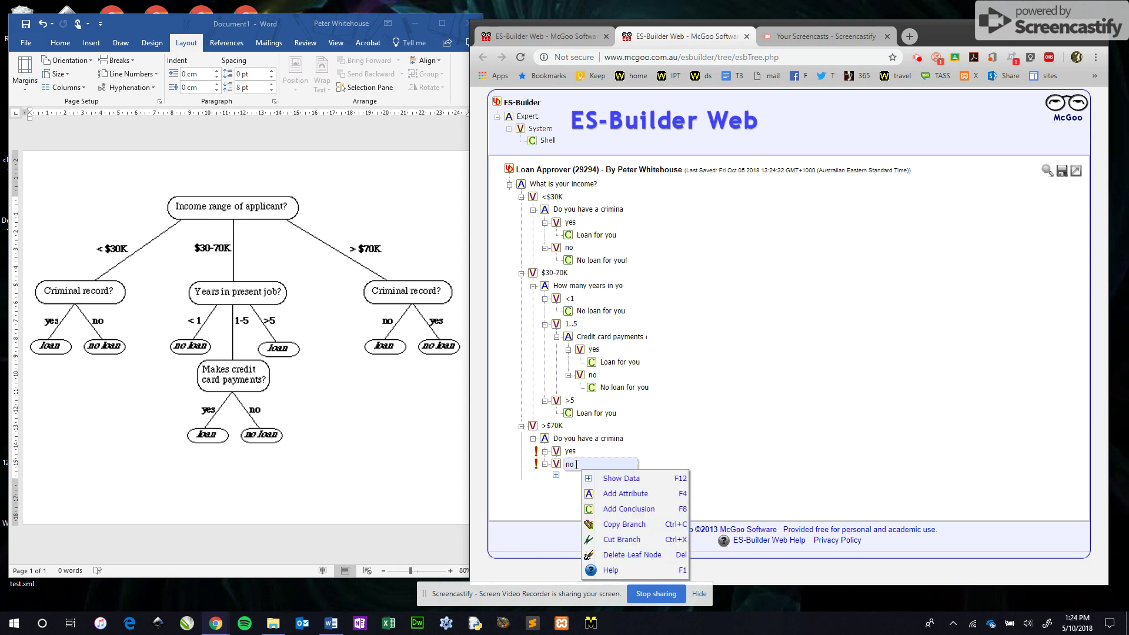
{"action": "left_click", "coordinate": [620, 509]}
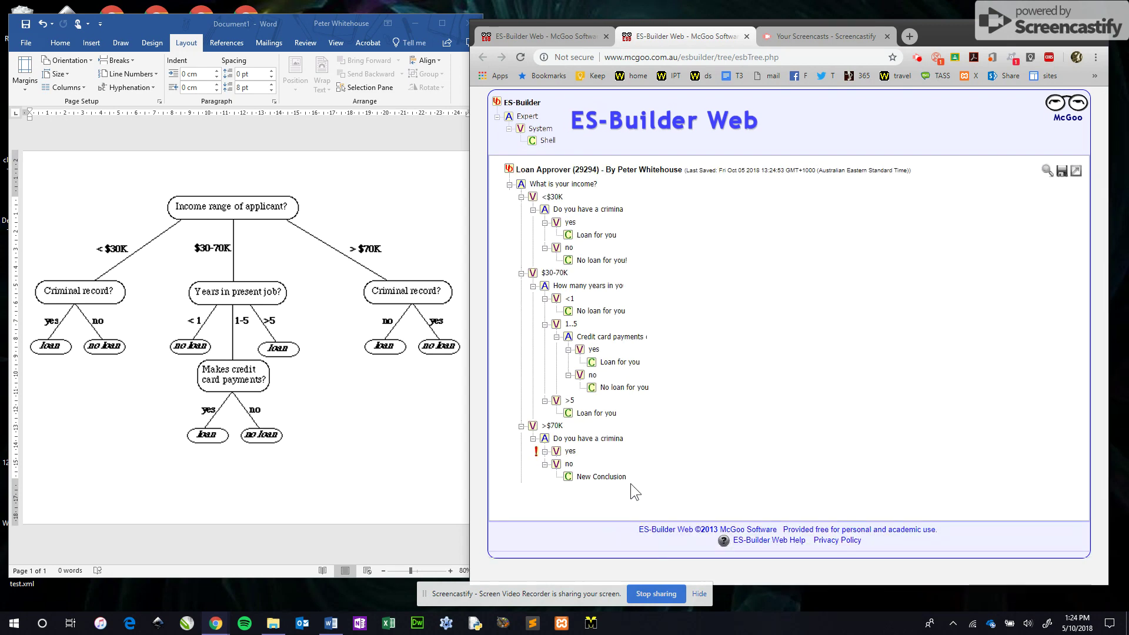
{"action": "left_click", "coordinate": [591, 477]}
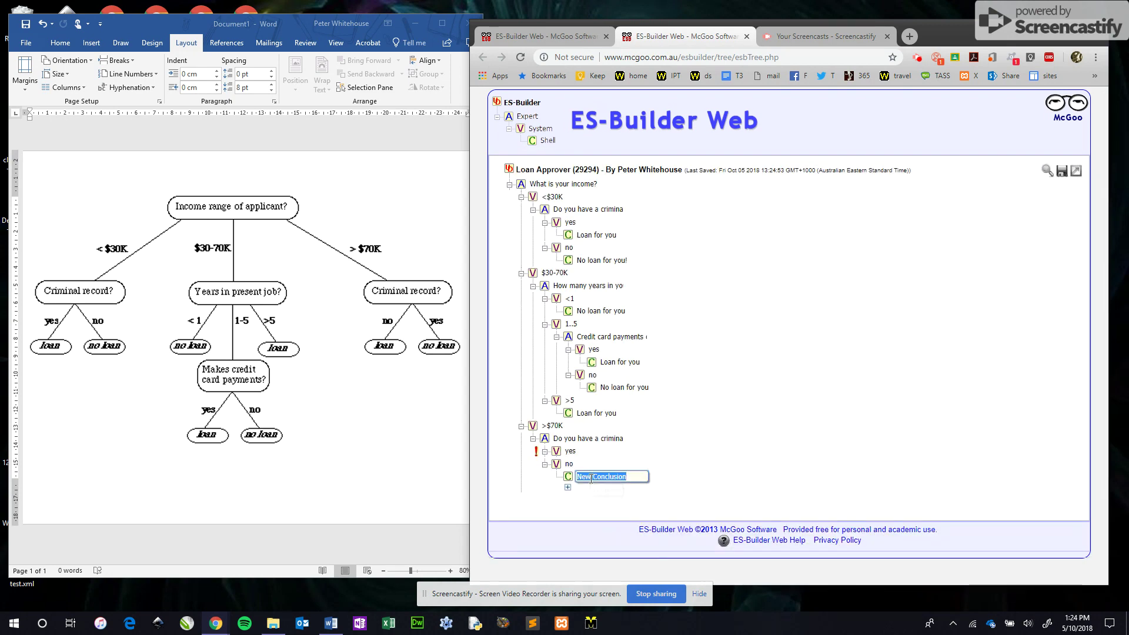
{"action": "type", "text": "No loan for you"}
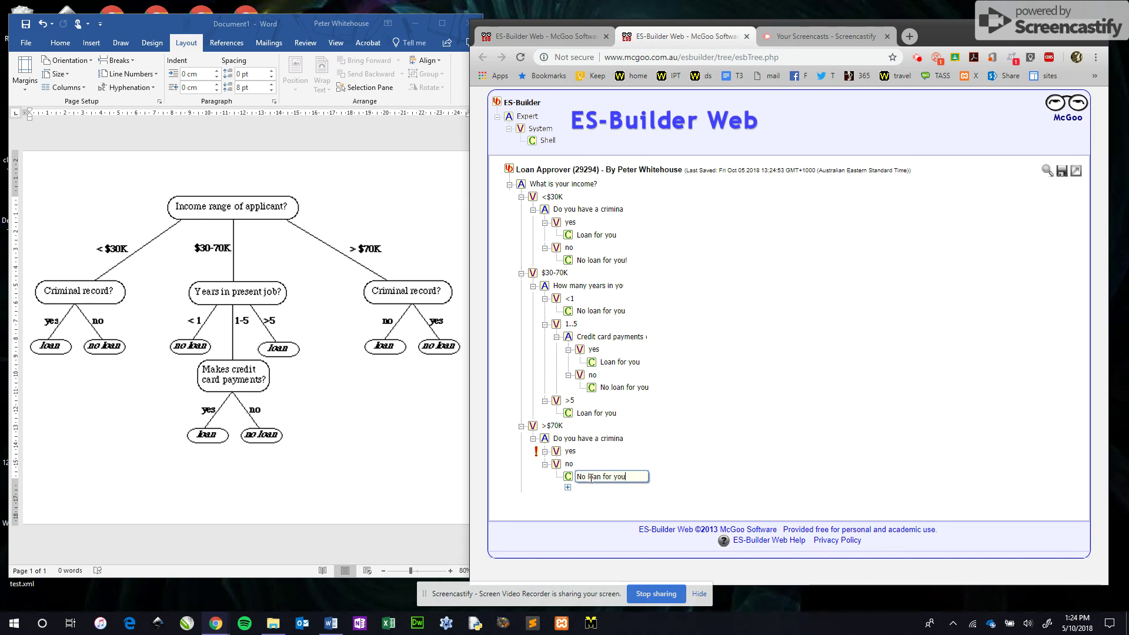
{"action": "key", "text": "Return"}
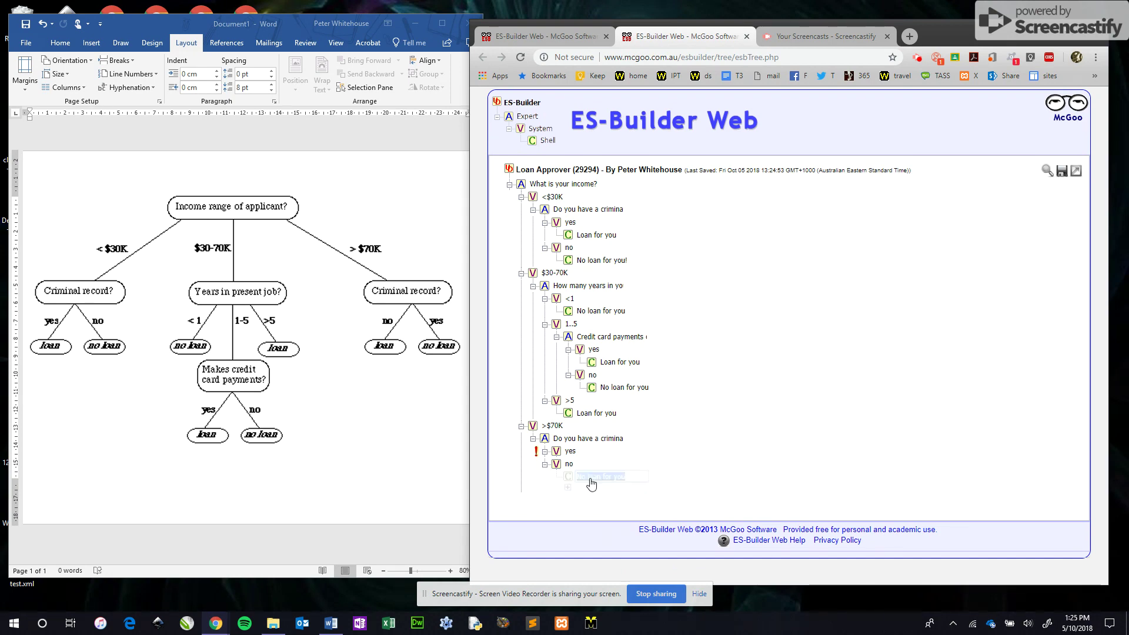
{"action": "left_click", "coordinate": [591, 476]}
Add a conclusion under the "yes" value of the ">$70K" criminal record attribute and open its name for editing
{"action": "left_click", "coordinate": [572, 452]}
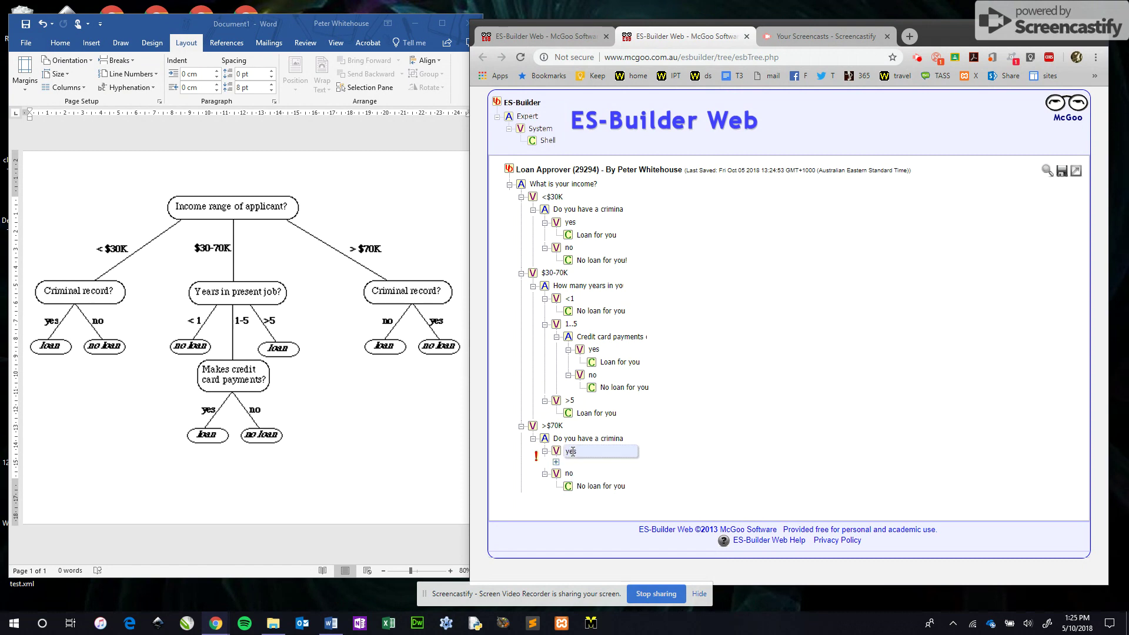
{"action": "right_click", "coordinate": [572, 452]}
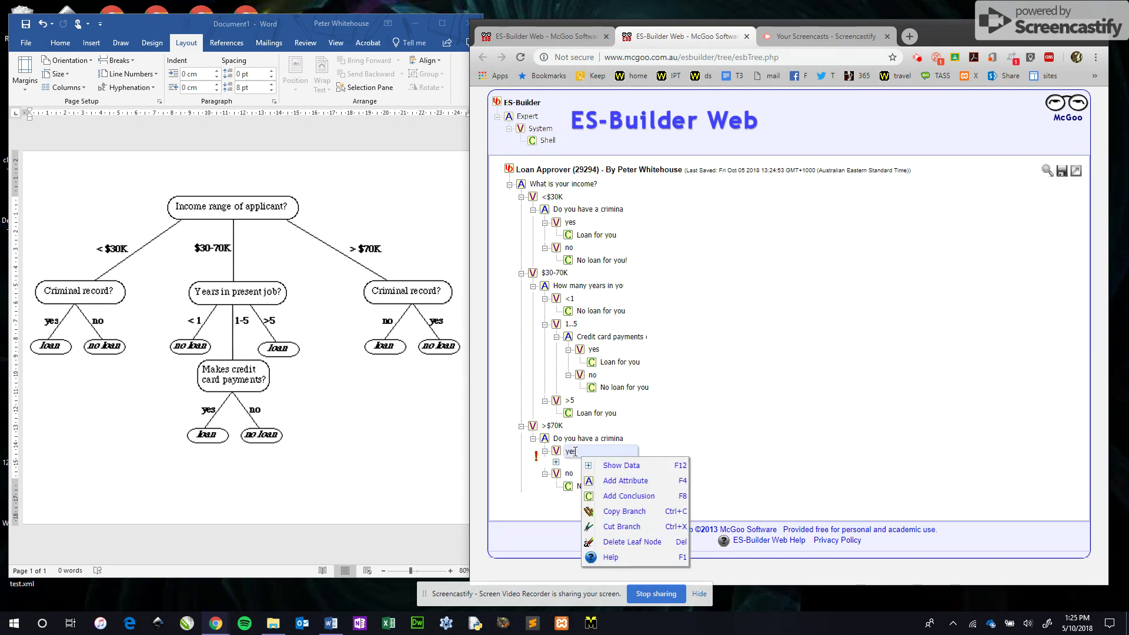
{"action": "left_click", "coordinate": [613, 496]}
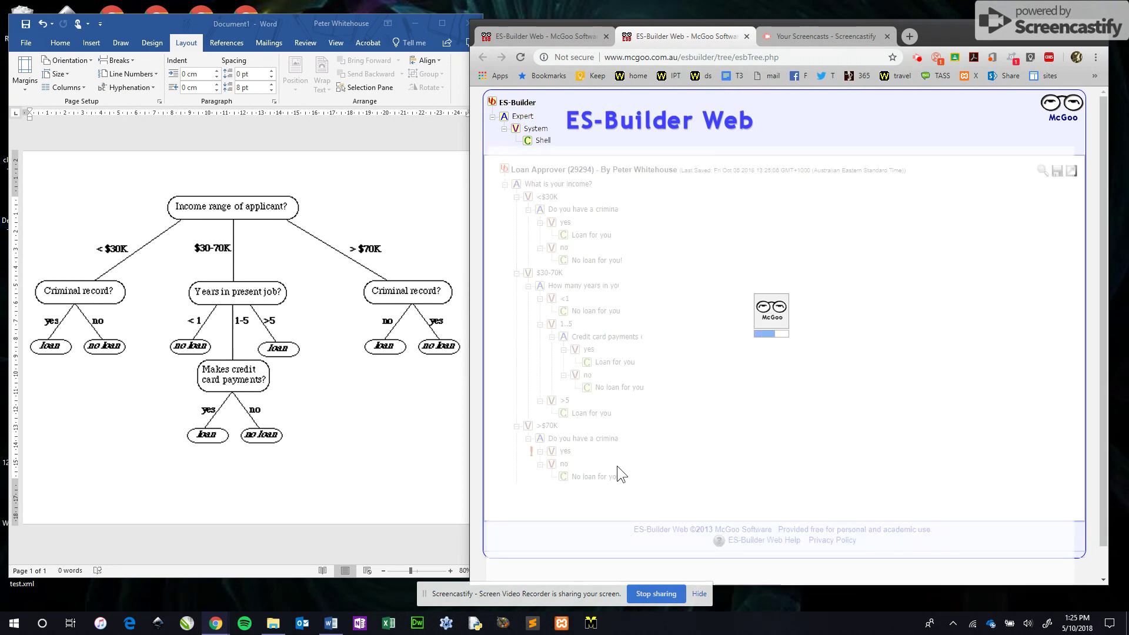
{"action": "left_click", "coordinate": [598, 463]}
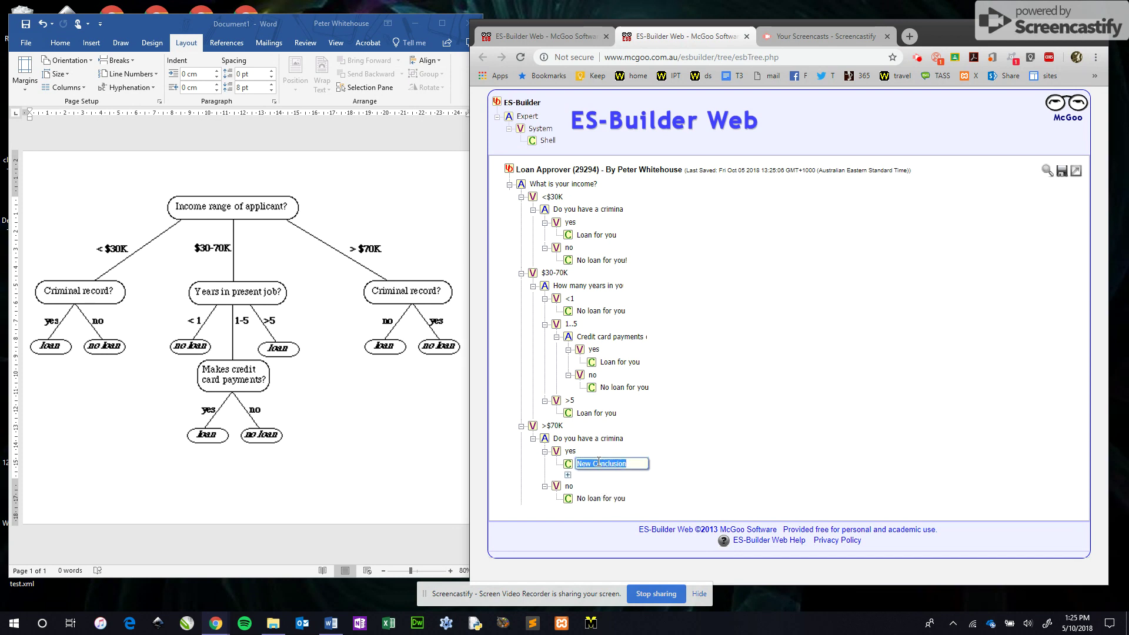